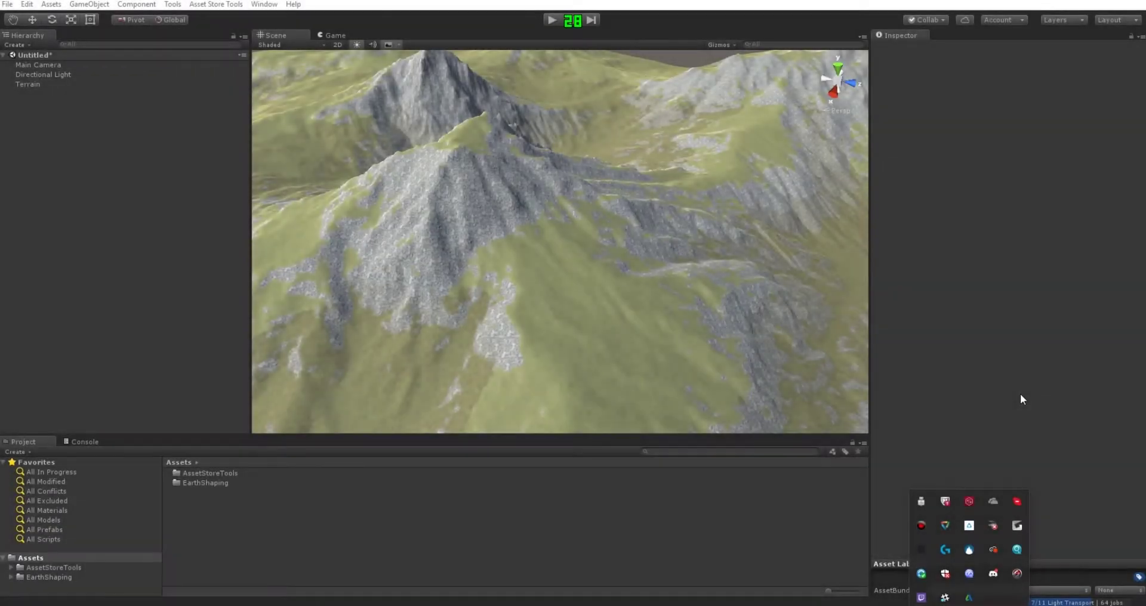
- Examine the mountain terrain from several angles and distances
click(1062, 447)
scroll(716, 321, down, 4)
mouse_move(662, 319)
middle_down()
mouse_move(709, 307)
mouse_move(654, 312)
middle_up()
scroll(655, 313, up, 2)
scroll(653, 314, down, 3)
alt+drag(652, 316, 485, 306)
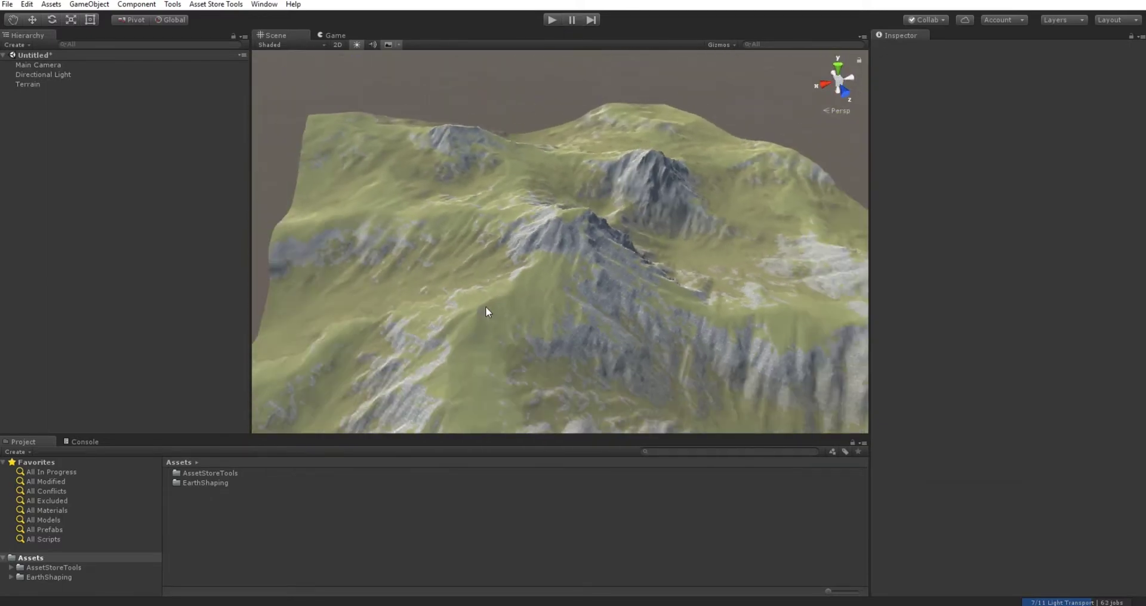
scroll(534, 261, down, 2)
middle_drag(534, 260, 465, 260)
drag(466, 259, 459, 271)
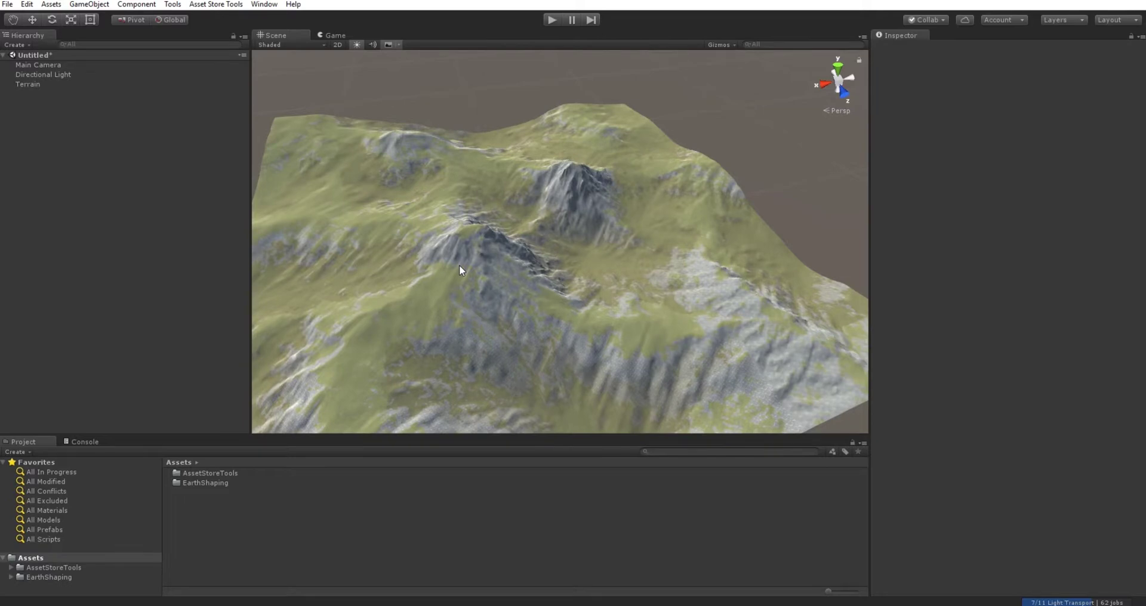
alt+drag(456, 264, 513, 274)
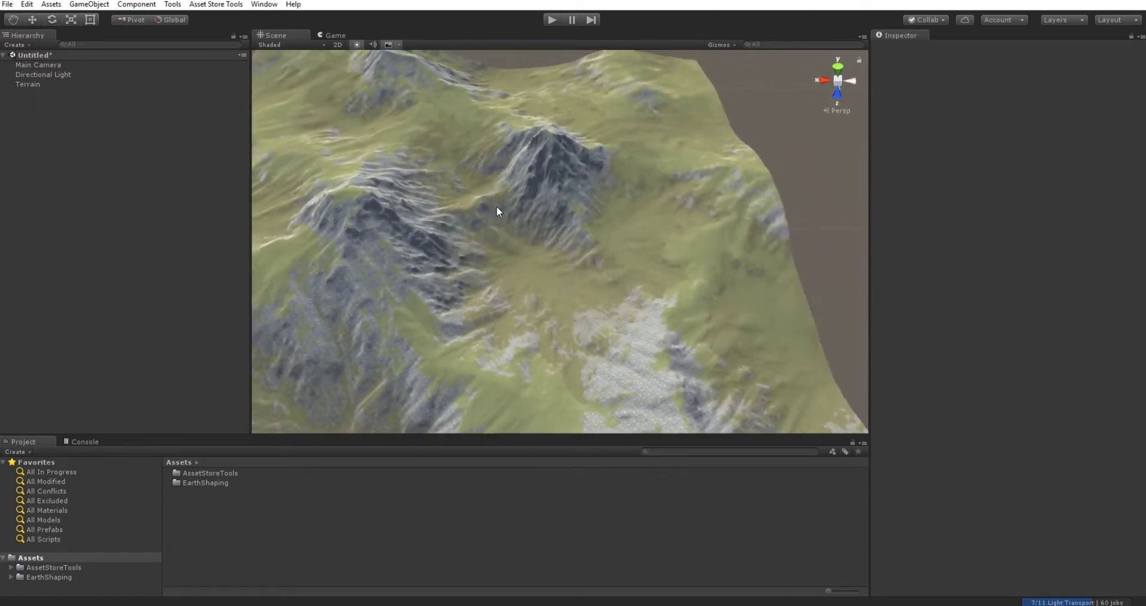
mouse_move(512, 180)
middle_down()
mouse_move(510, 196)
mouse_move(496, 189)
mouse_move(508, 190)
middle_up()
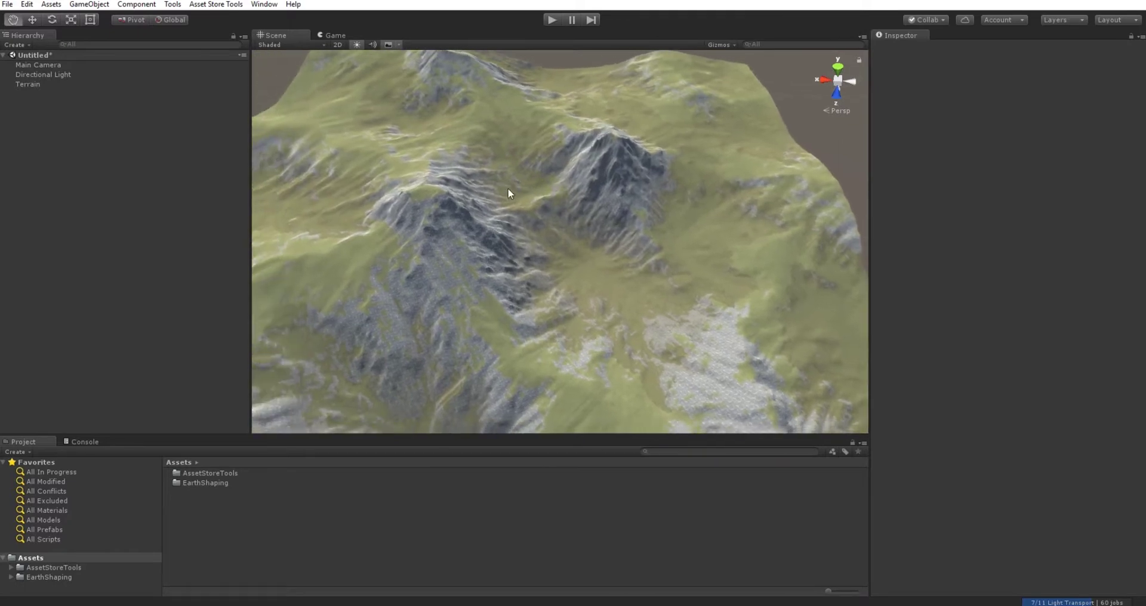
- Open the Cascade manager and dock it in its own column between the Scene view and the Inspector
click(172, 4)
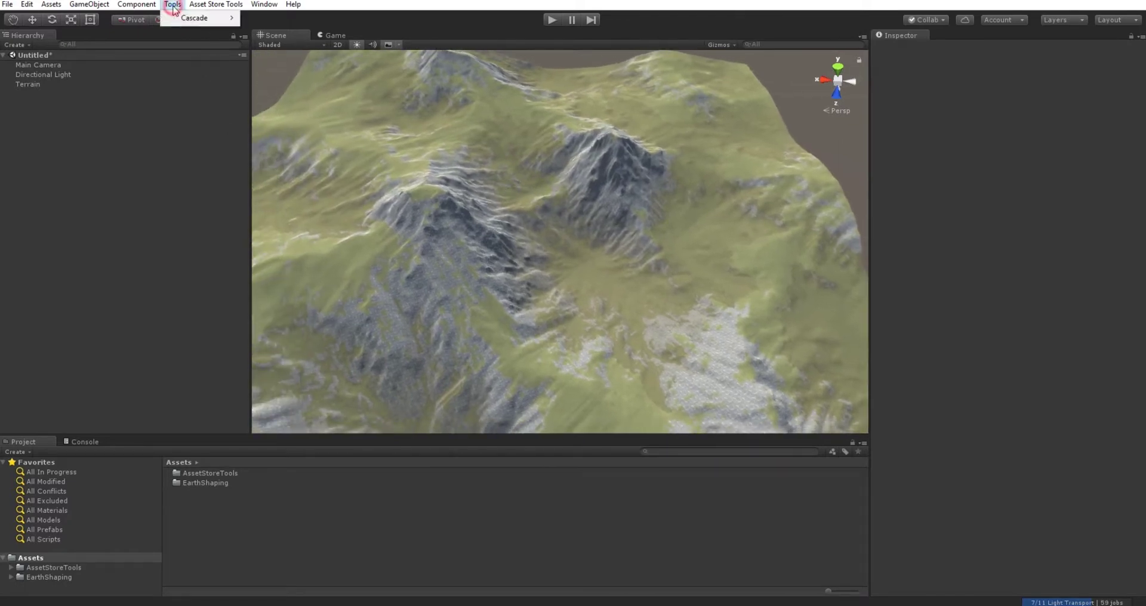
mouse_move(192, 18)
click(296, 19)
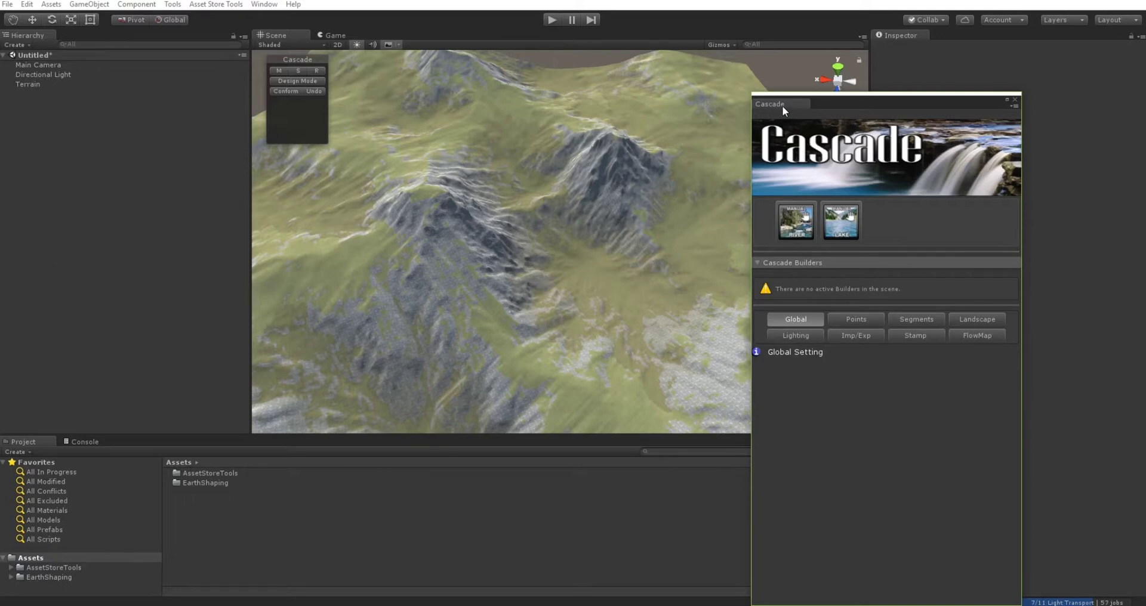
drag(782, 106, 1000, 132)
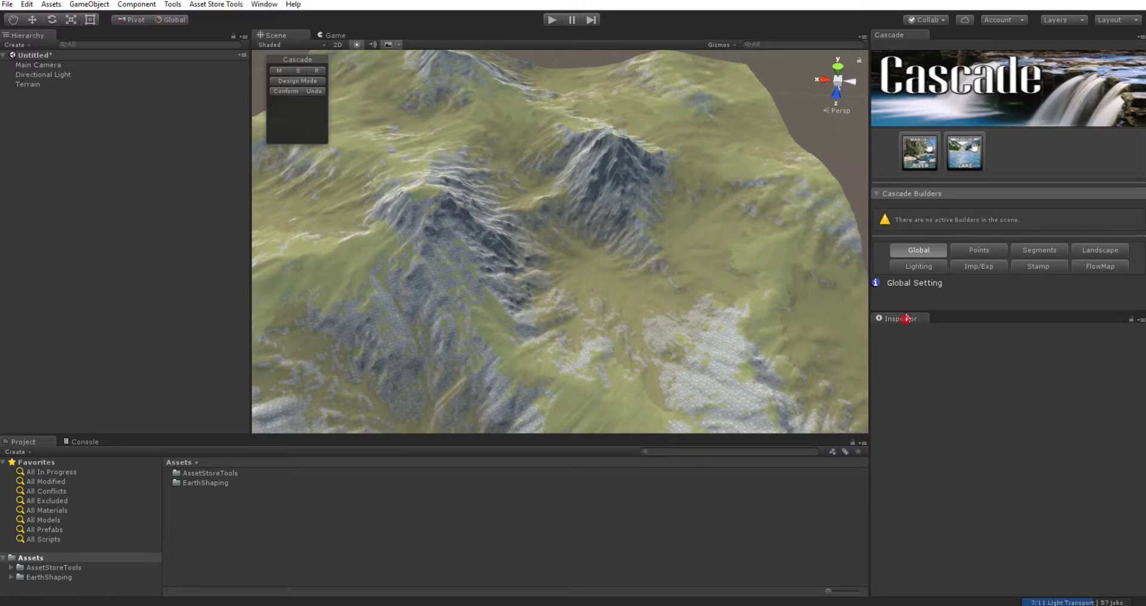
drag(906, 319, 907, 201)
drag(870, 232, 1130, 322)
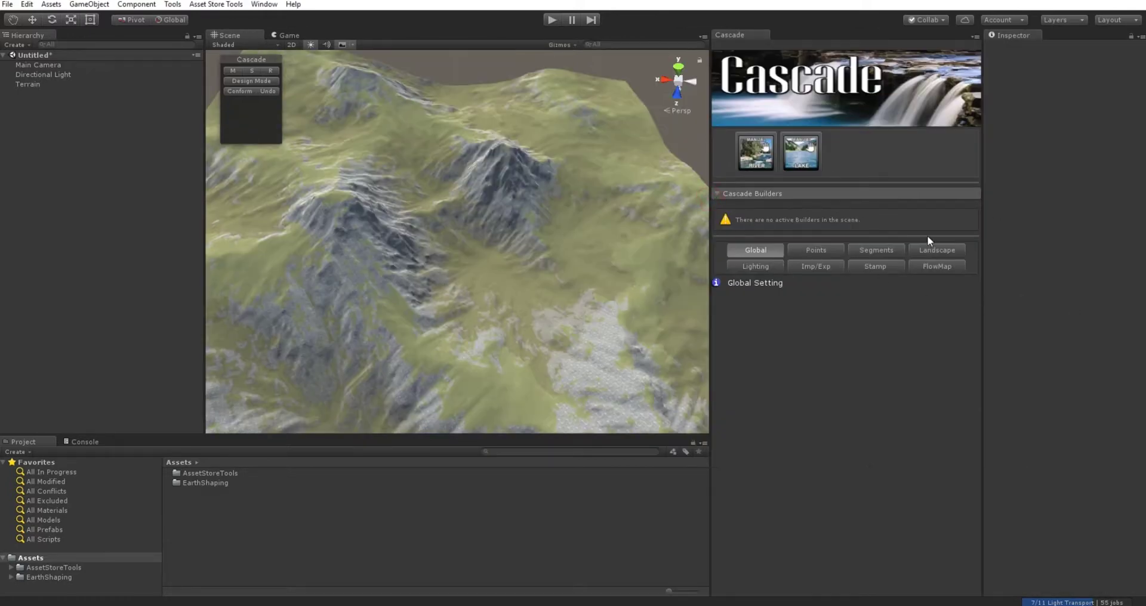
- Create a river builder, and inspect the Cascade Landscape parent object and the builder under it
scroll(603, 206, down, 4)
middle_drag(617, 223, 644, 209)
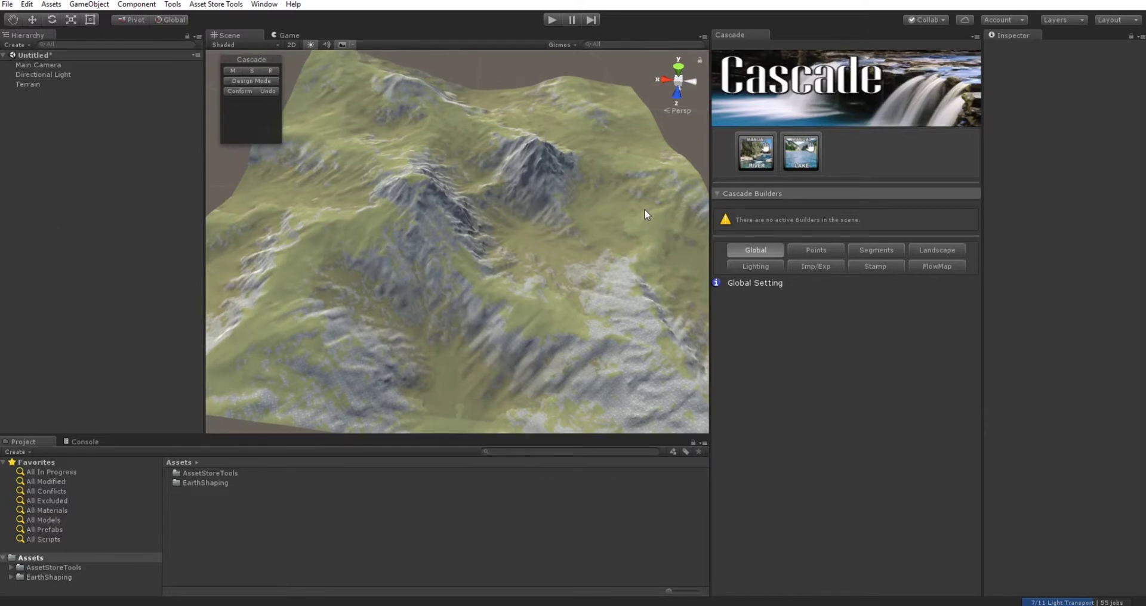
right_drag(640, 213, 535, 283)
middle_drag(535, 283, 498, 261)
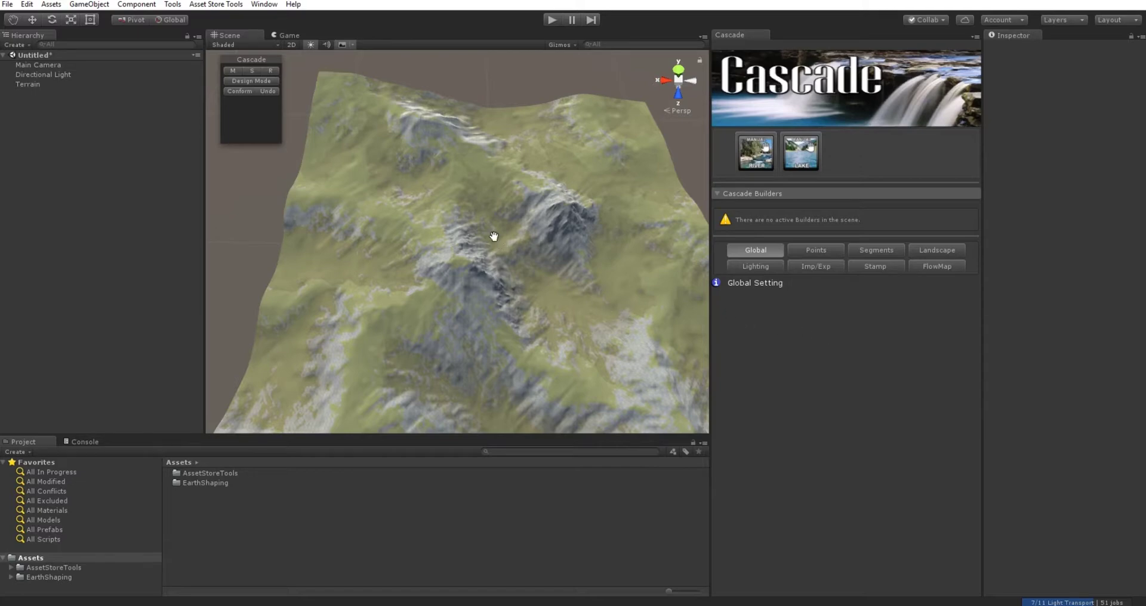
middle_drag(494, 237, 483, 236)
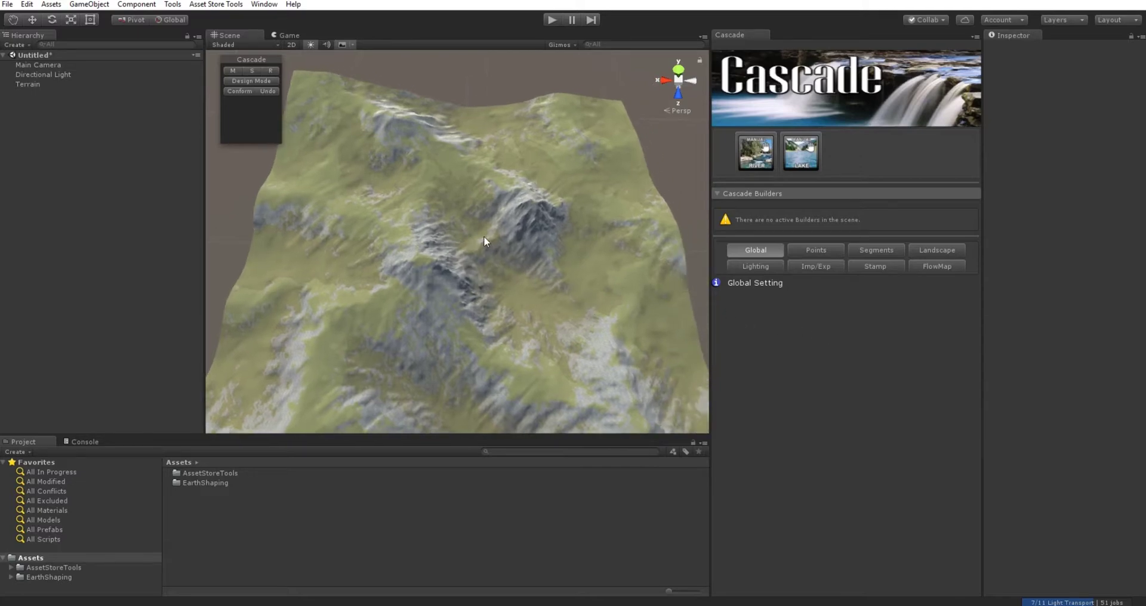
click(755, 152)
middle_drag(479, 288, 527, 282)
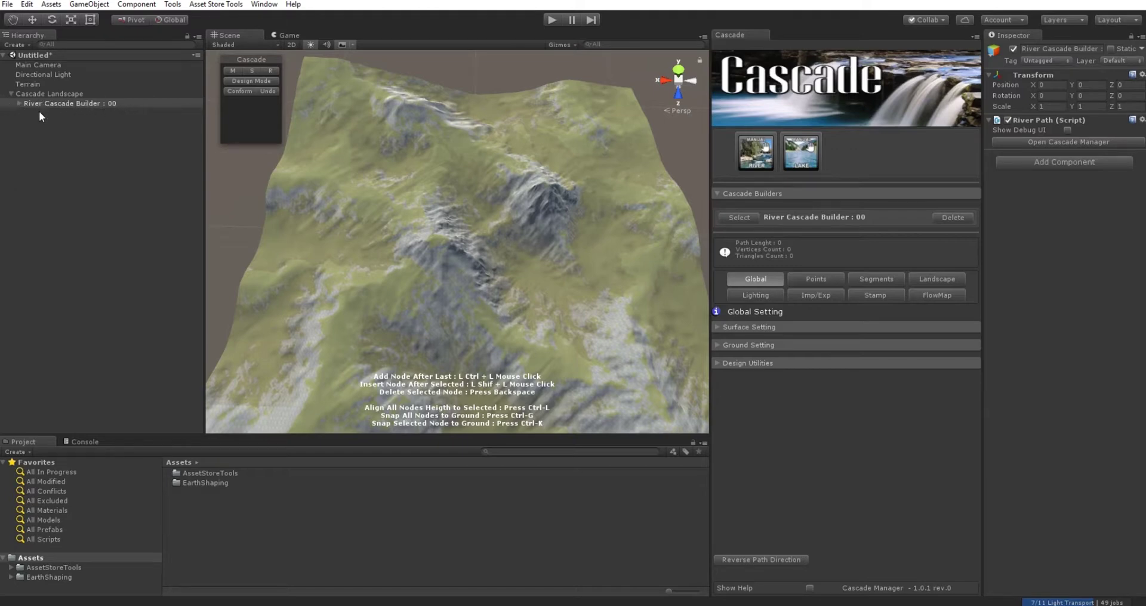
click(68, 95)
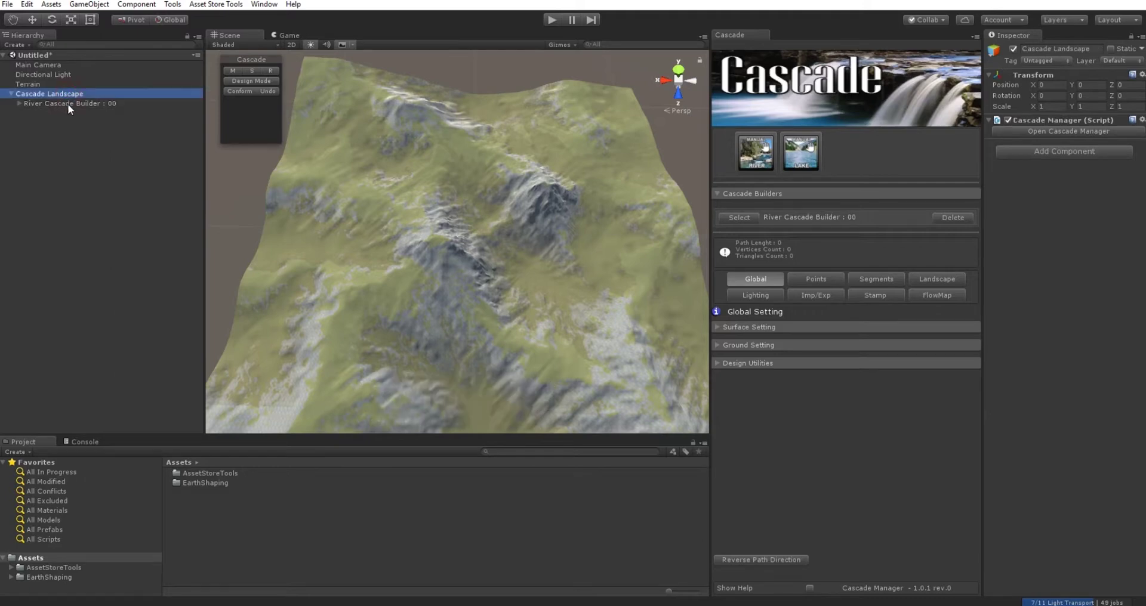
click(66, 104)
scroll(471, 270, up, 5)
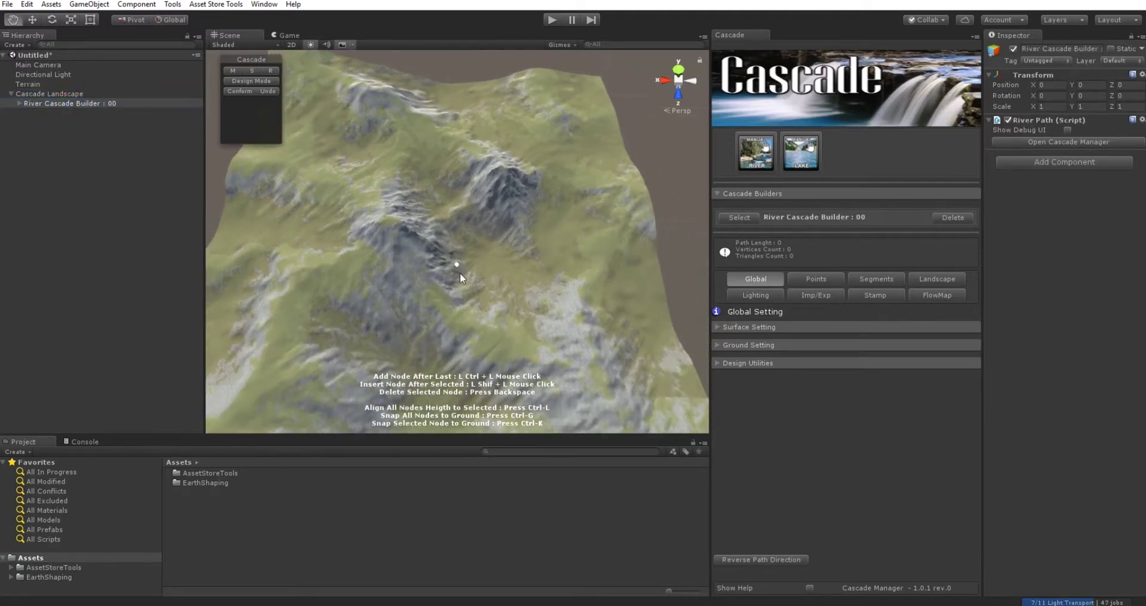
- Add two more river builders and switch the active selection back and forth among the three
click(759, 153)
click(761, 149)
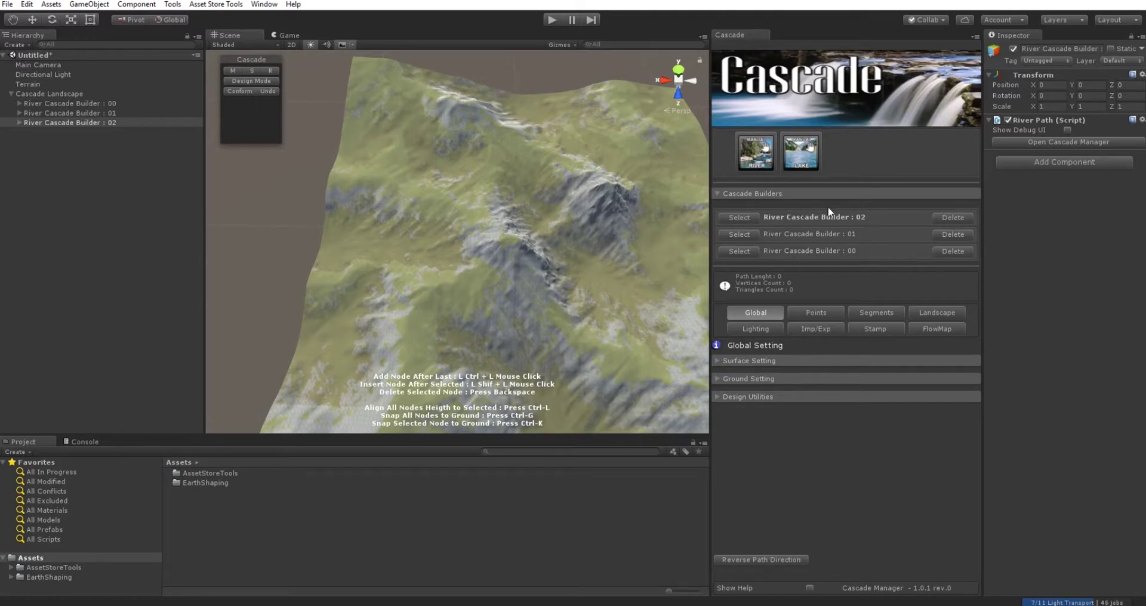
click(736, 251)
click(741, 234)
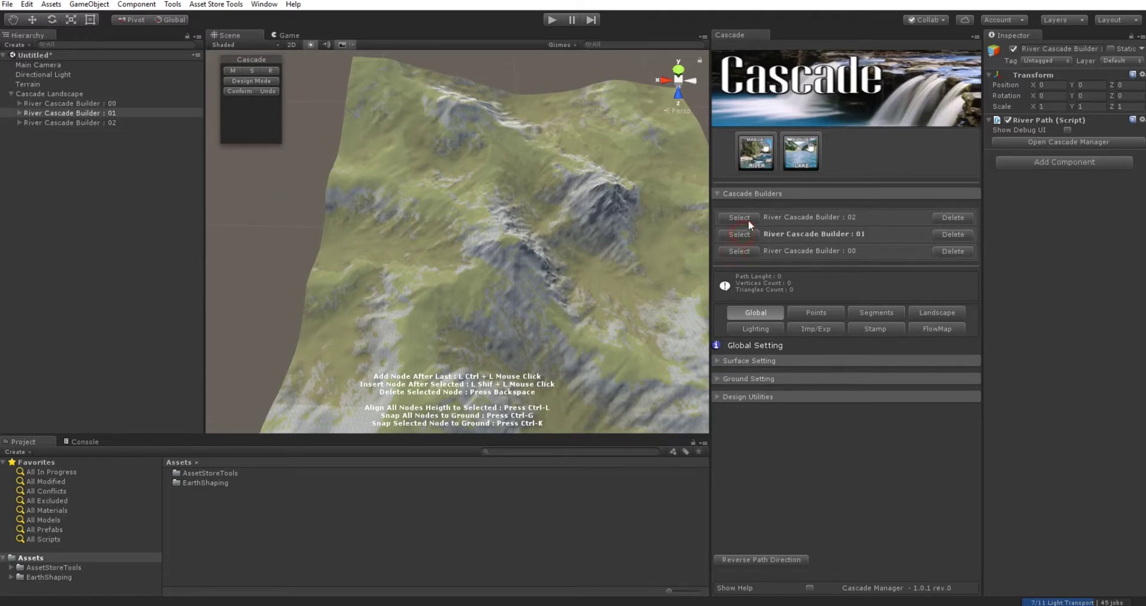
click(747, 218)
click(750, 235)
click(750, 249)
click(749, 233)
click(748, 218)
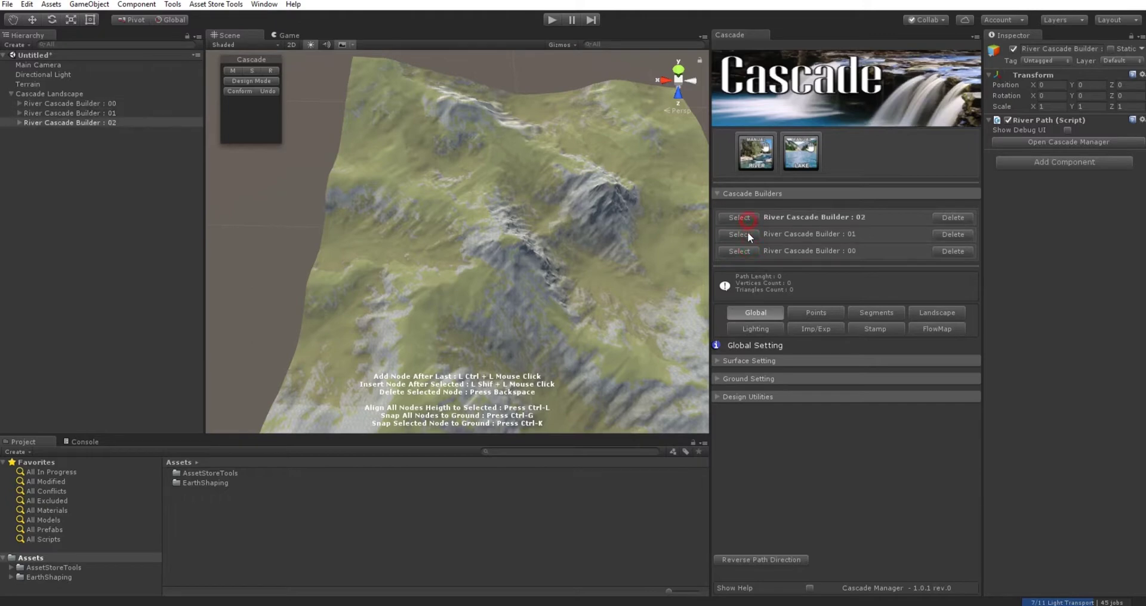
click(749, 234)
click(746, 252)
middle_drag(518, 288, 434, 299)
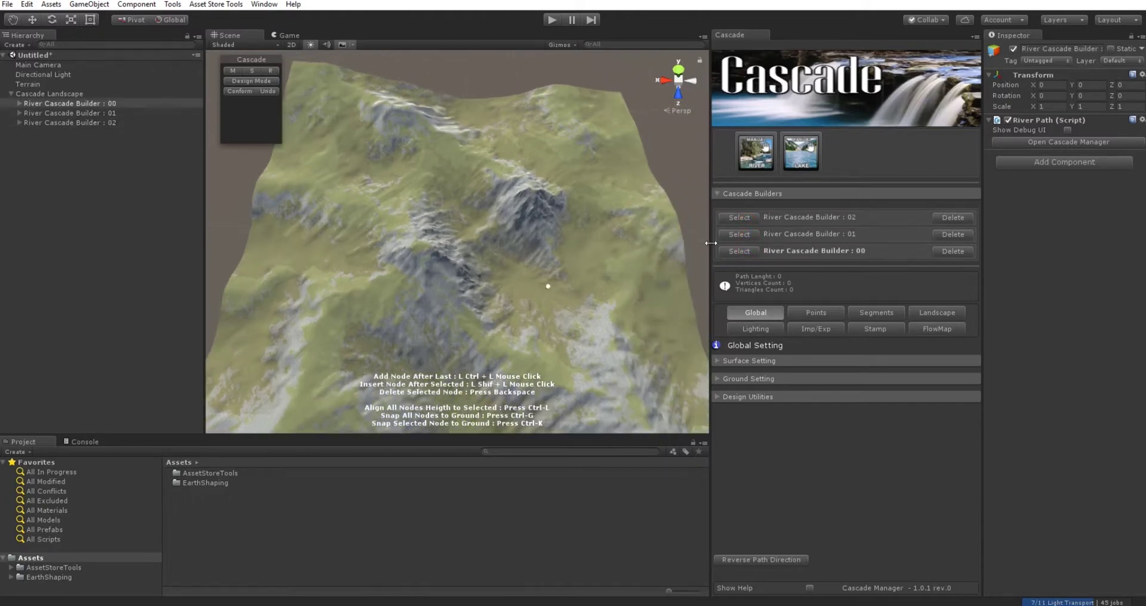
- Add two lake builders and switch the active selection among the river and lake builders
double_click(800, 153)
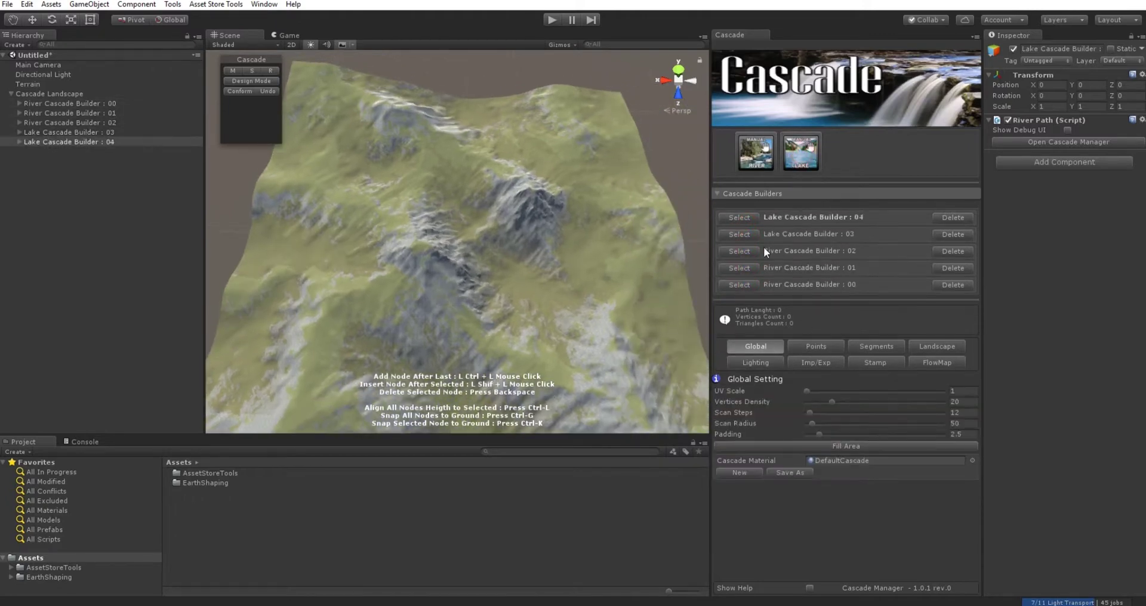
click(743, 250)
click(747, 273)
click(745, 250)
click(740, 217)
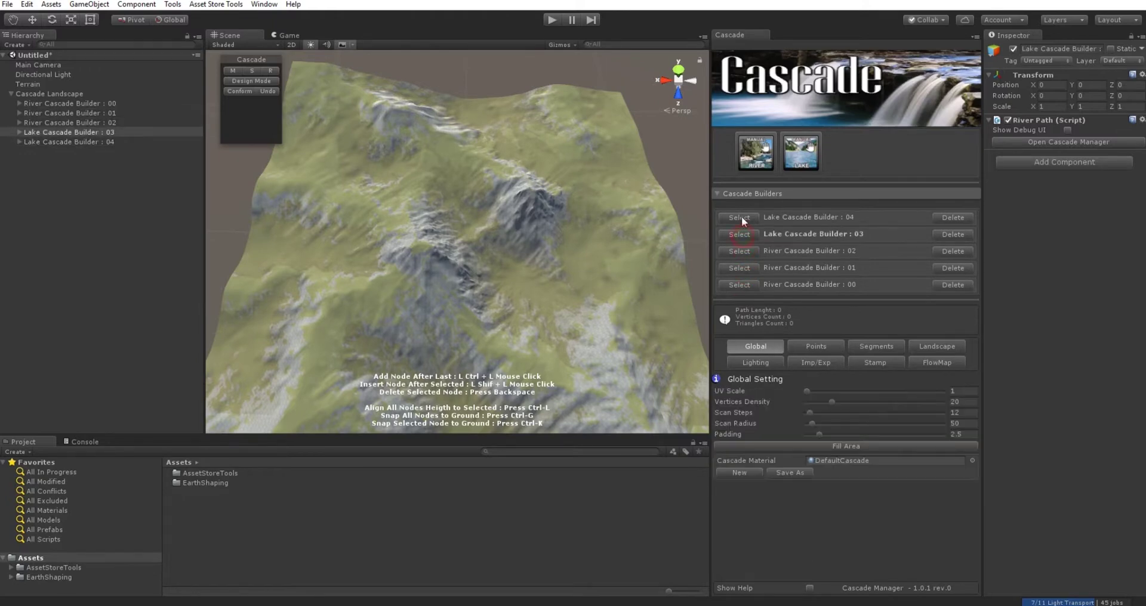
alt+drag(540, 282, 569, 306)
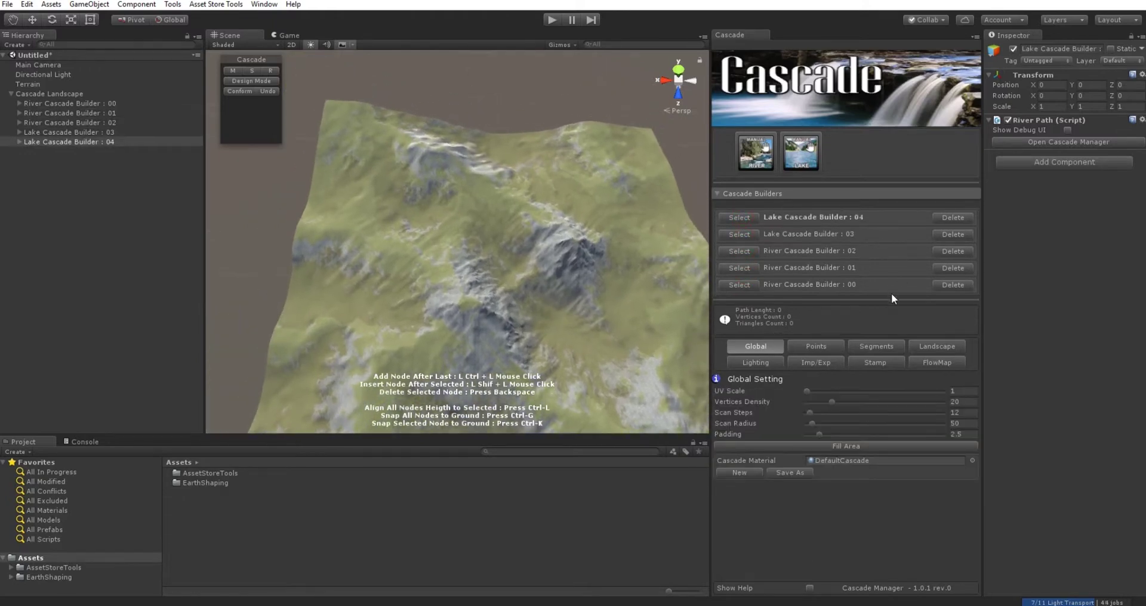
- Delete all the lake and river builders from the scene, keeping the Cascade Landscape object
click(952, 217)
click(953, 217)
click(952, 217)
click(952, 217)
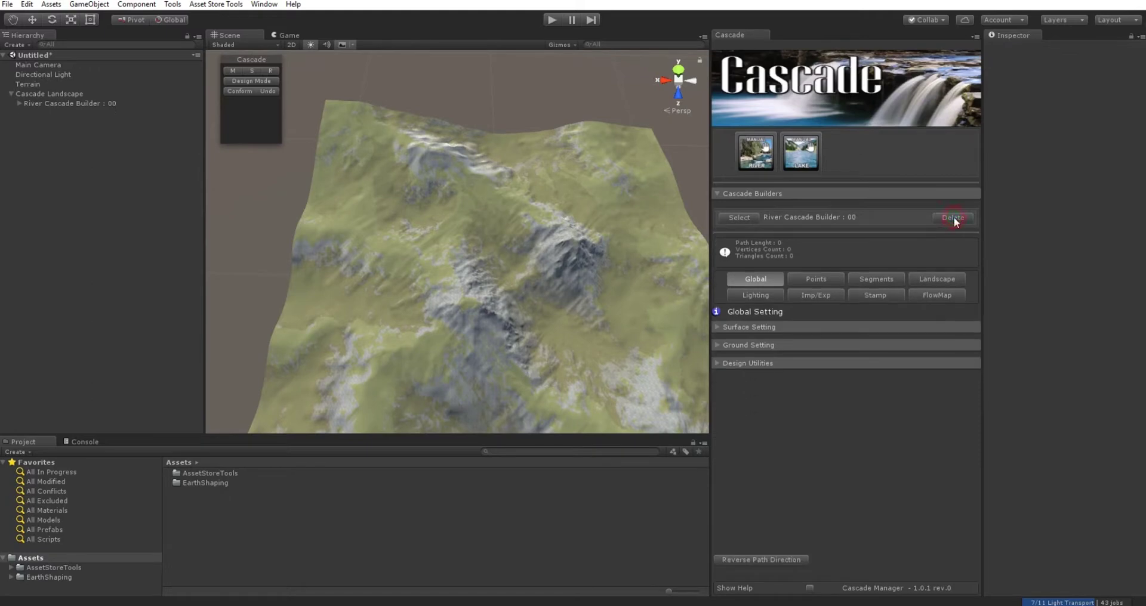
click(91, 105)
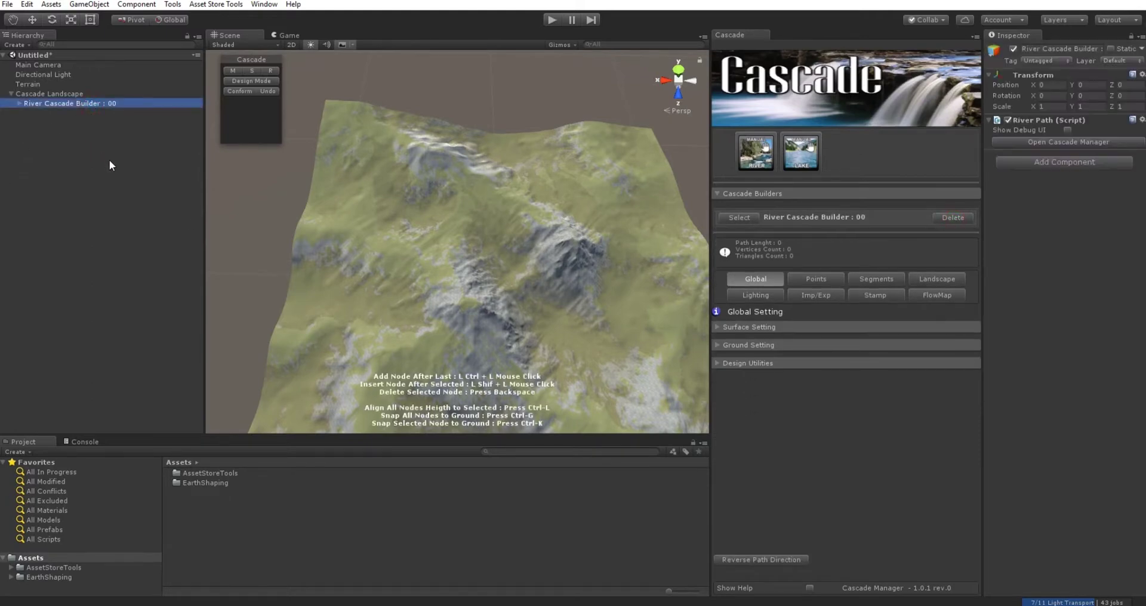
key(Delete)
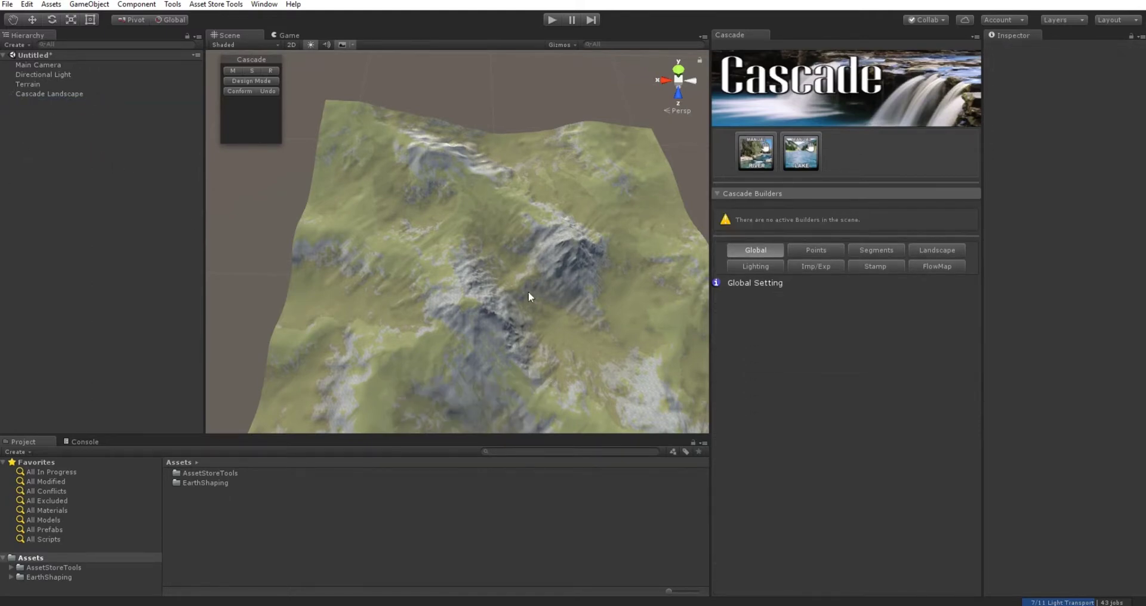
- Move the floating Cascade tool palette around the Scene view and park it back in the corner beside the terrain
mouse_move(529, 291)
alt+mouse_down()
mouse_move(473, 309)
mouse_move(518, 309)
alt+mouse_up()
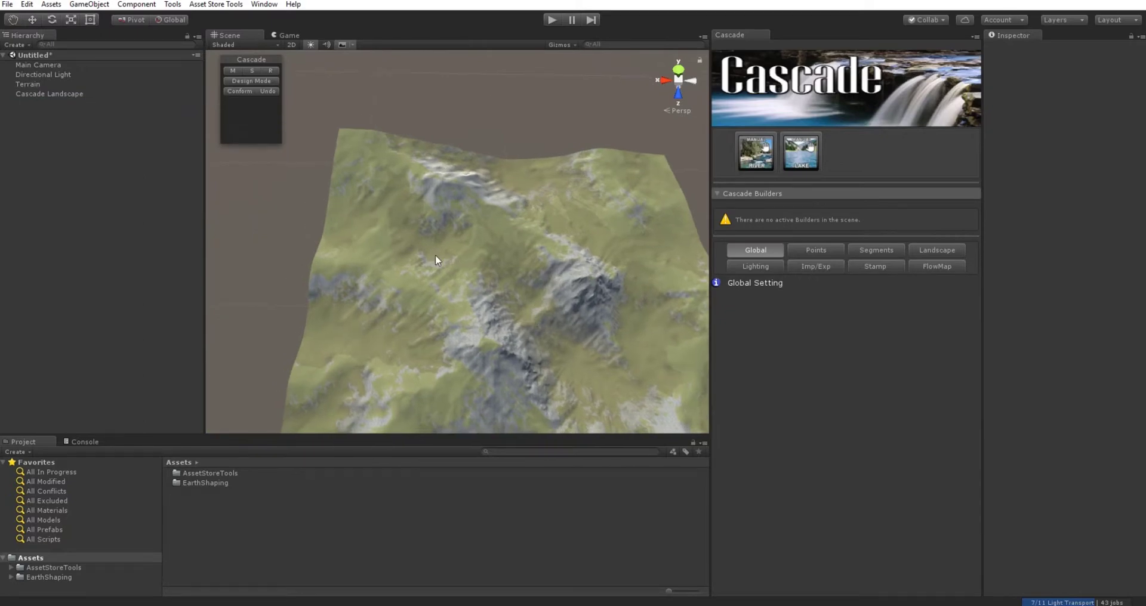
middle_drag(442, 226, 442, 225)
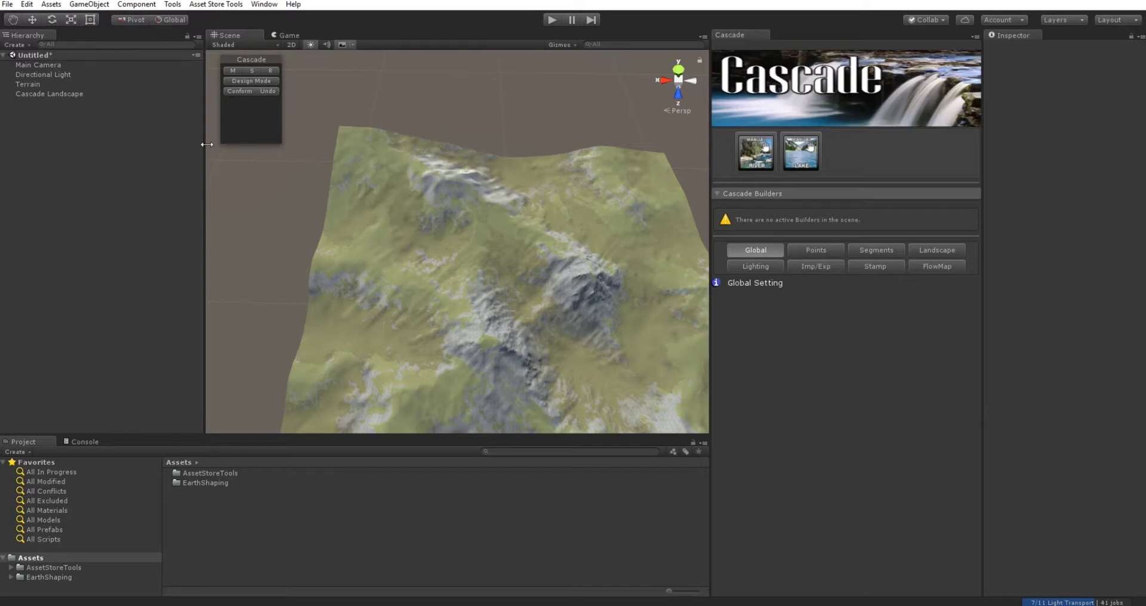
middle_drag(459, 202, 464, 181)
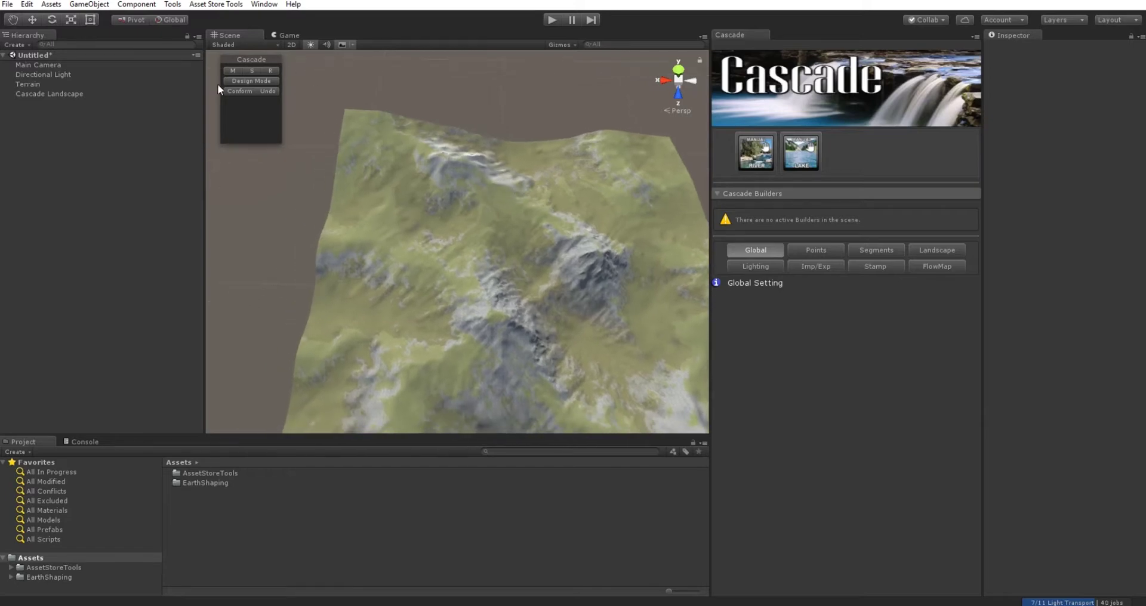
middle_drag(450, 274, 428, 258)
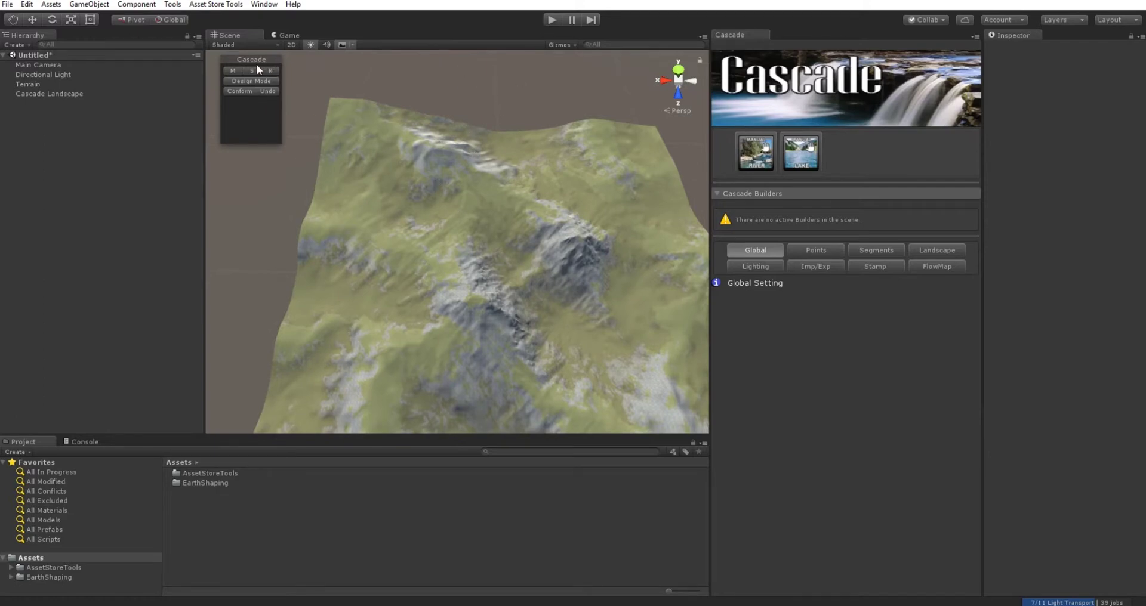
drag(257, 62, 369, 335)
drag(485, 388, 245, 67)
middle_drag(536, 350, 521, 354)
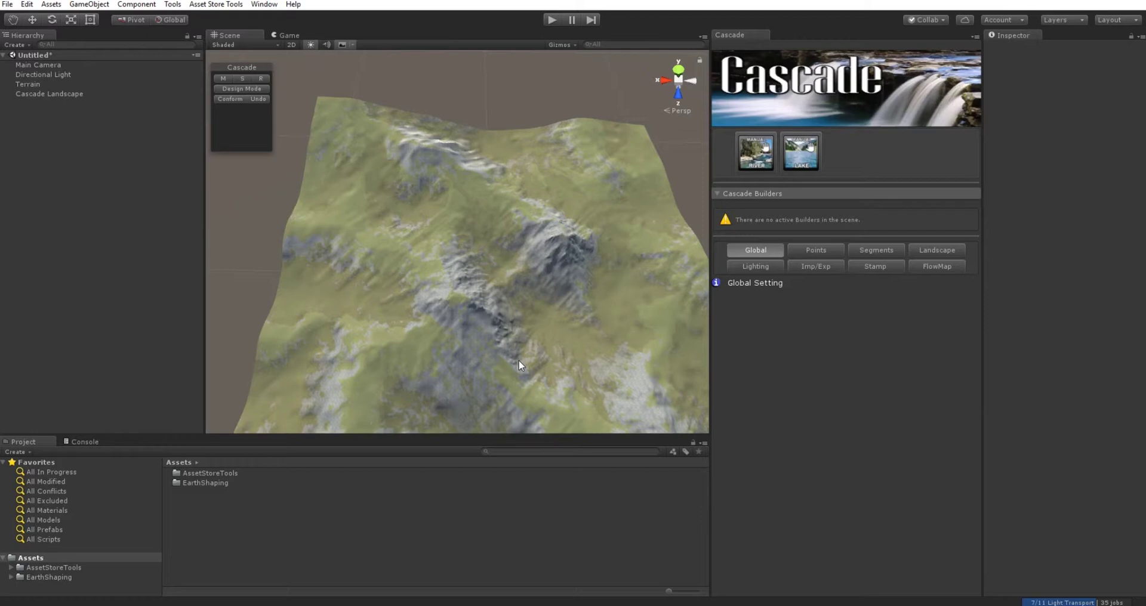
- Create a new river builder under the Cascade Landscape object
middle_drag(473, 376, 442, 319)
alt+drag(442, 319, 467, 245)
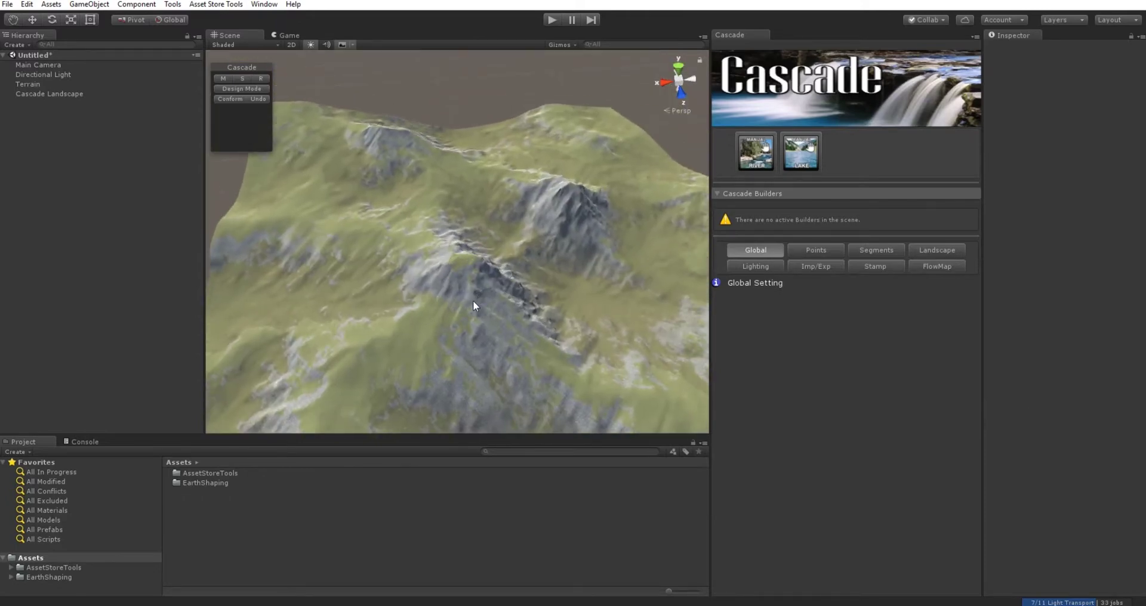
click(756, 162)
- Place five river nodes from the mountain foot down across the grassy valley, forming a path about 272 m long
alt+drag(467, 245, 475, 239)
middle_drag(500, 289, 450, 278)
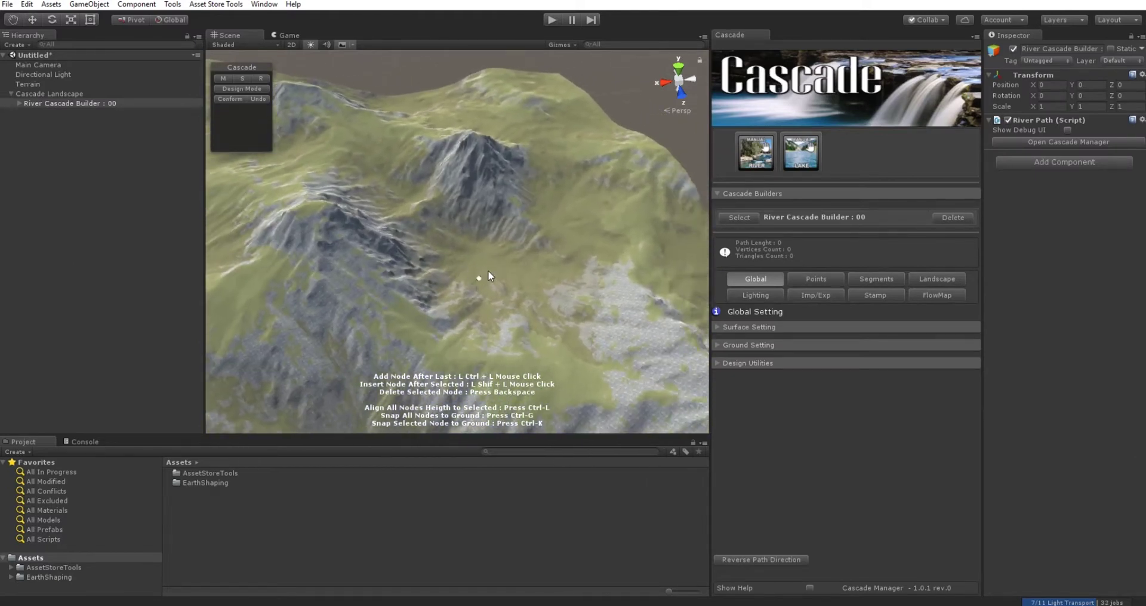
scroll(474, 268, up, 5)
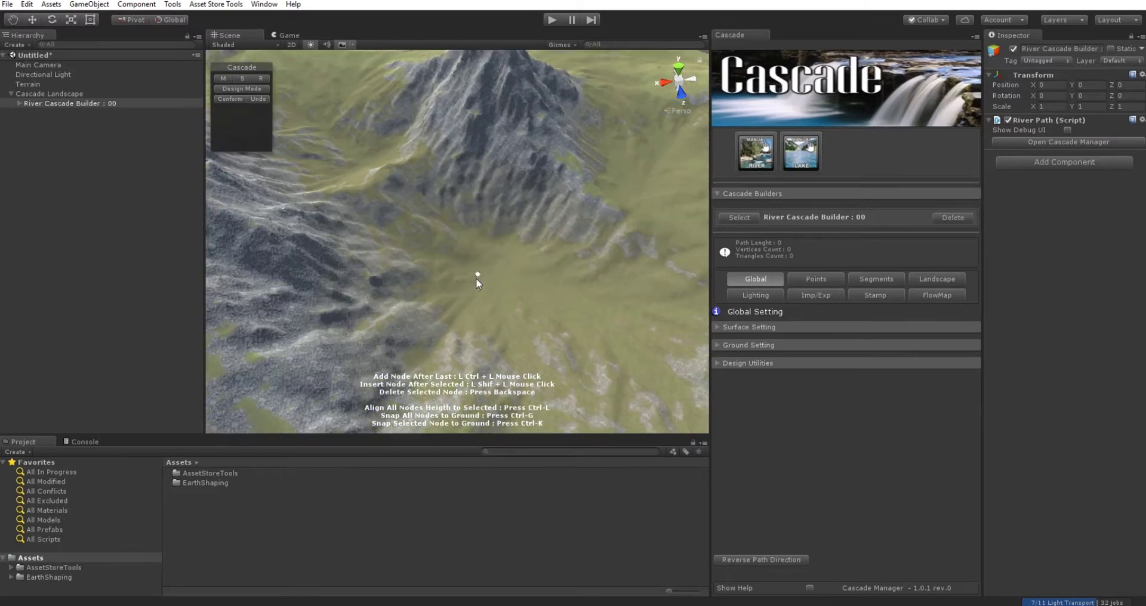
middle_drag(478, 318, 472, 275)
scroll(485, 253, up, 2)
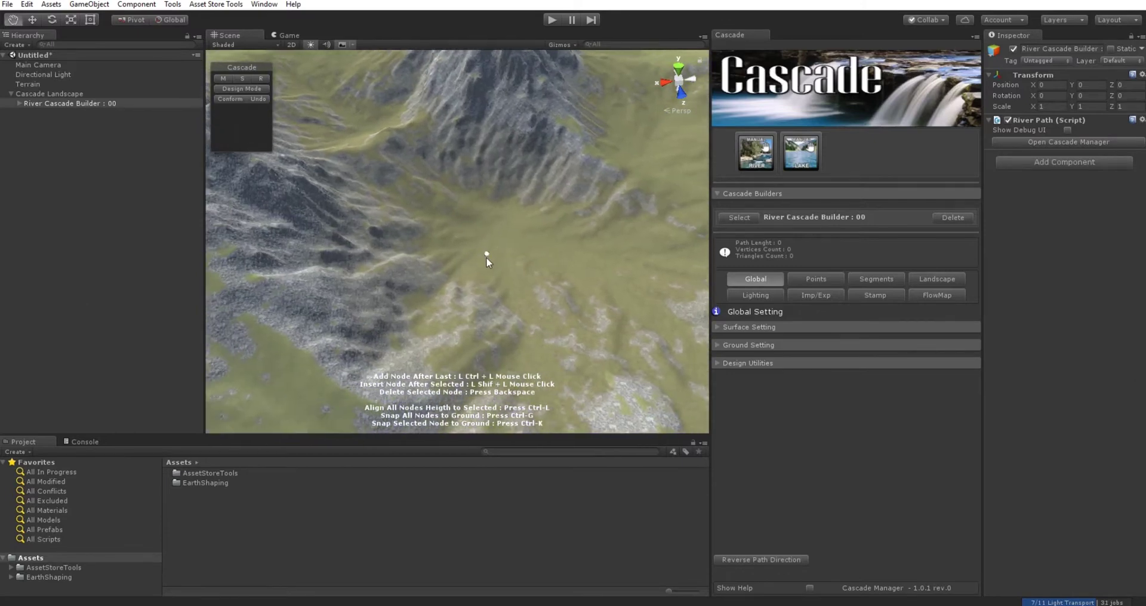
scroll(503, 260, up, 2)
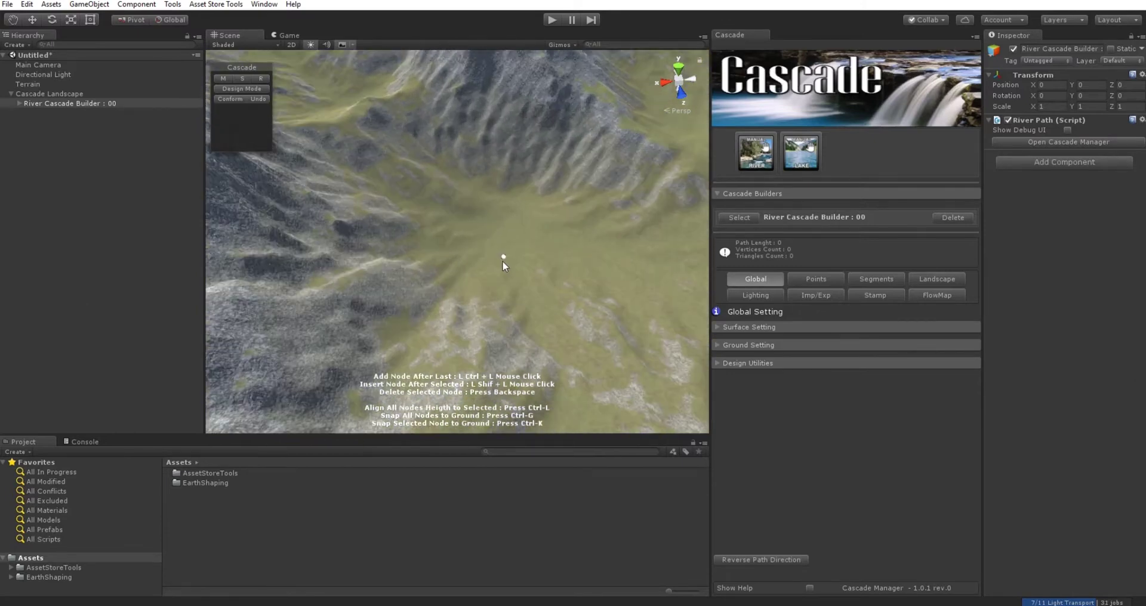
scroll(500, 261, up, 2)
scroll(496, 261, up, 2)
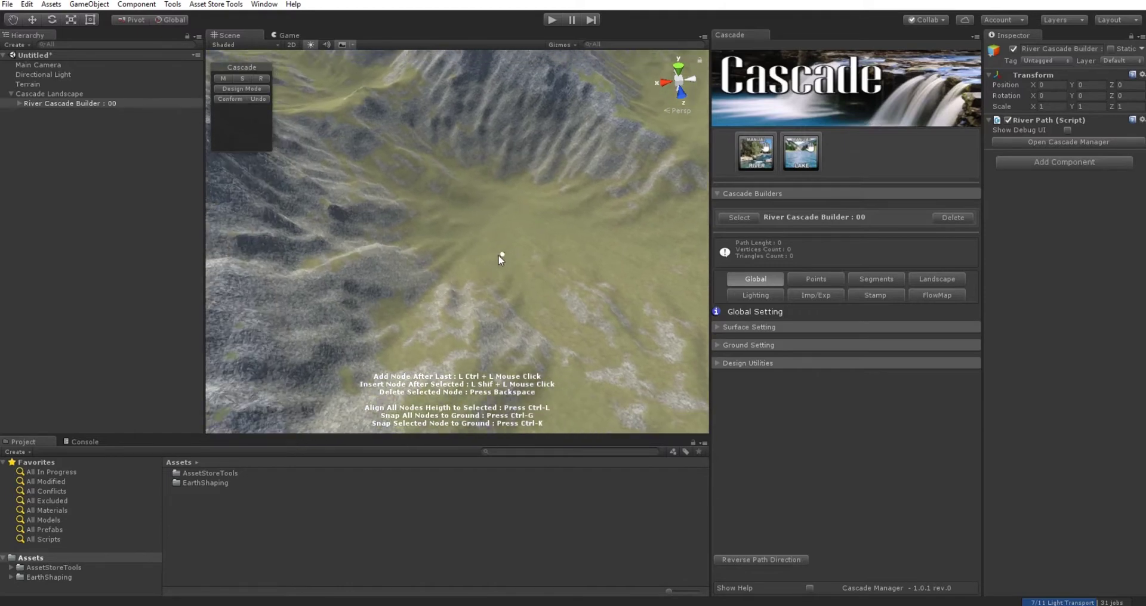
scroll(501, 258, up, 2)
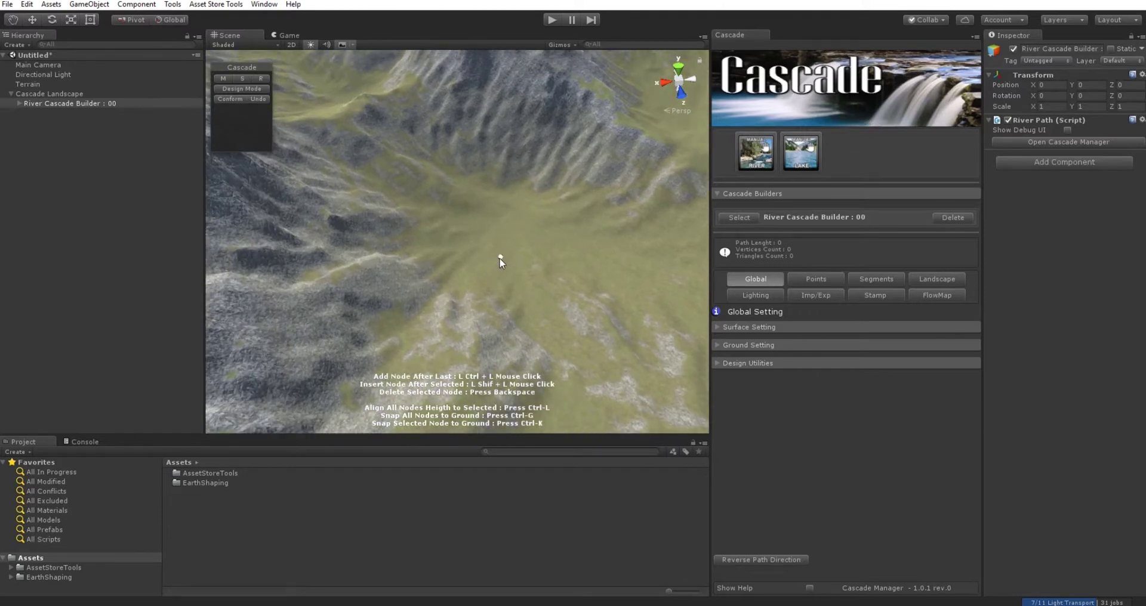
click(1131, 530)
ctrl+click(452, 241)
ctrl+click(512, 252)
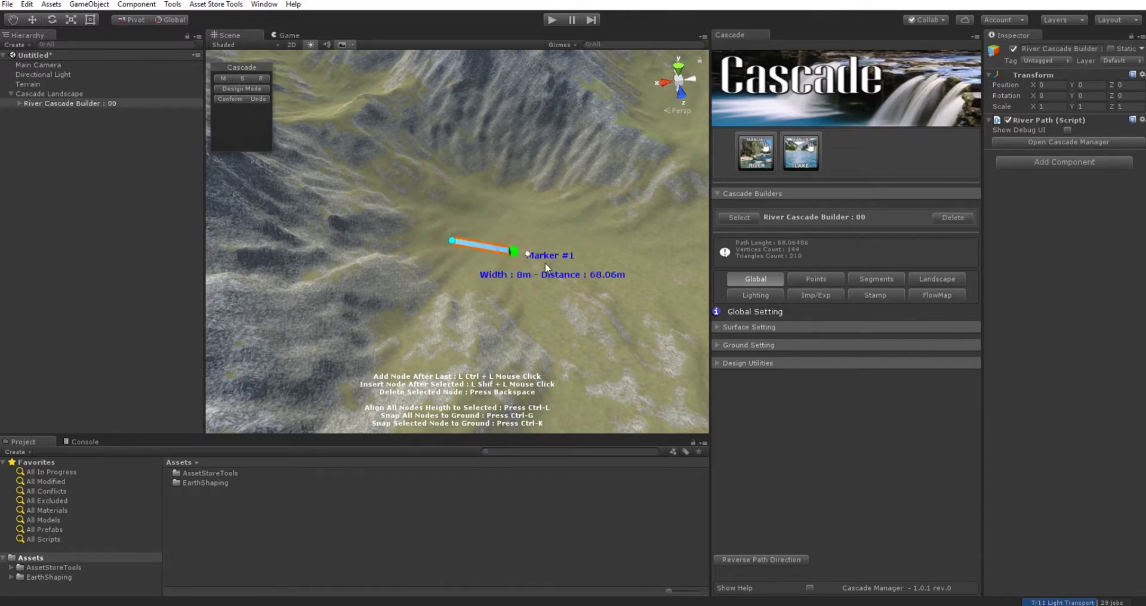
ctrl+click(577, 297)
ctrl+click(646, 345)
ctrl+click(682, 319)
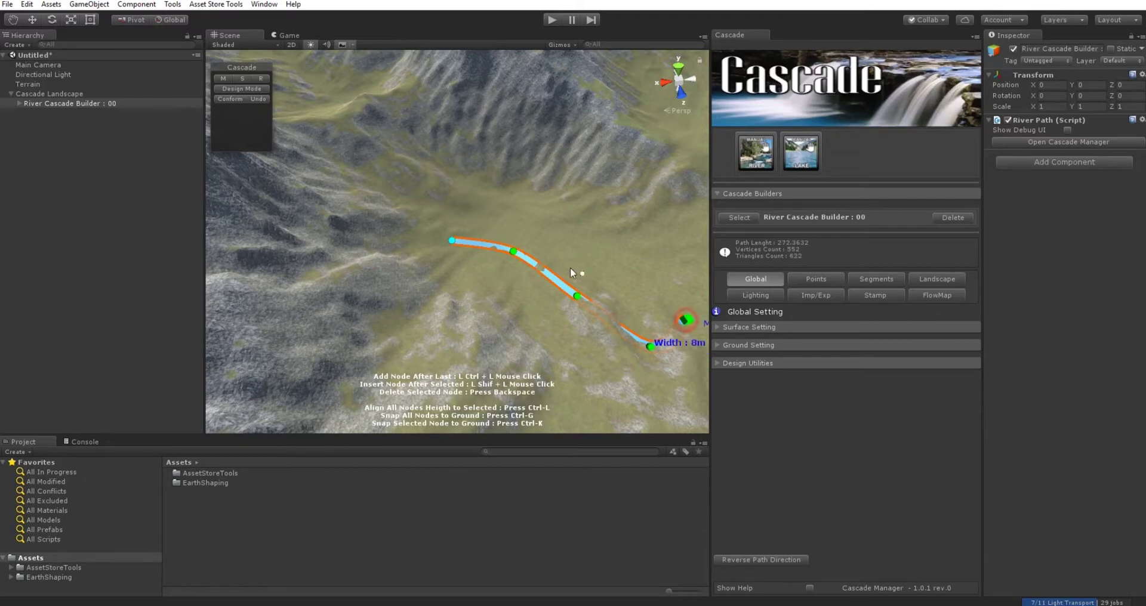
- Examine the river strip node by node to see where it runs above or under the terrain
middle_drag(573, 270, 559, 303)
scroll(564, 274, up, 3)
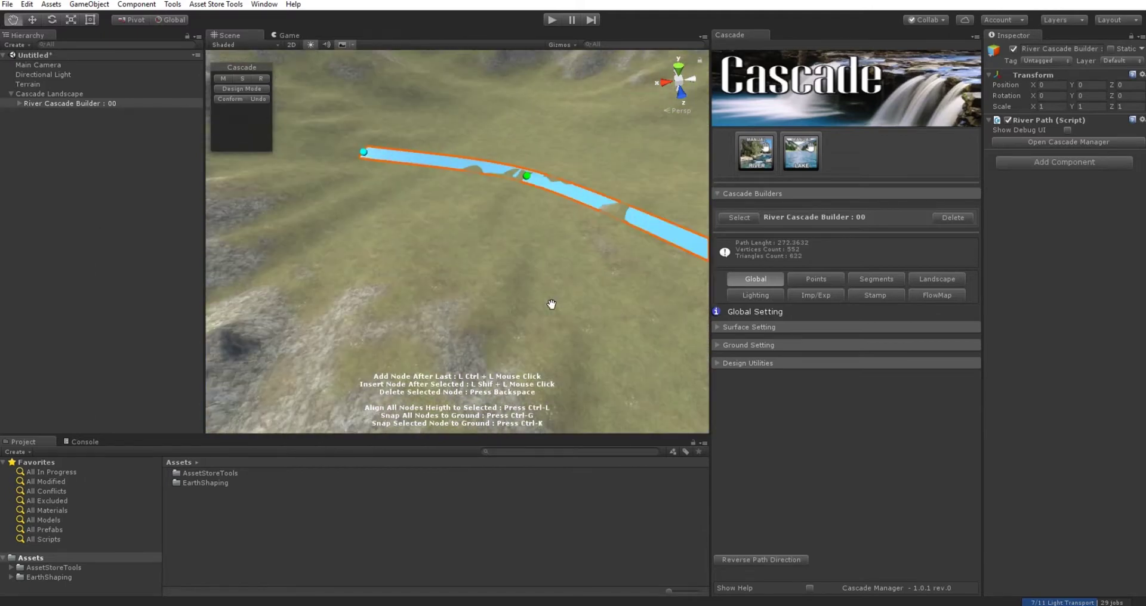
key(f)
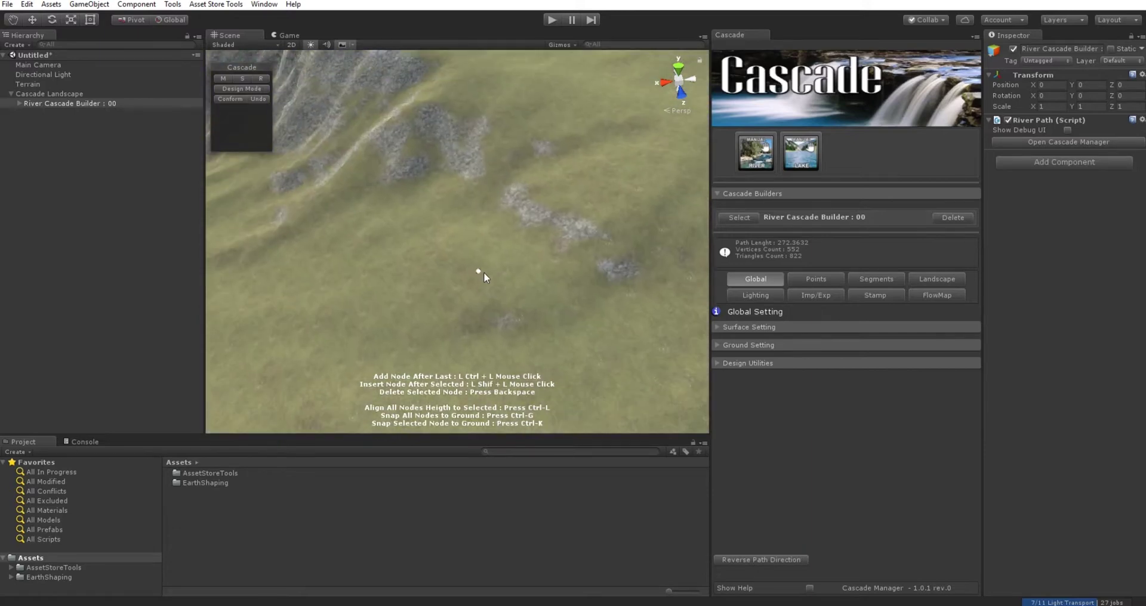
scroll(483, 273, down, 5)
middle_drag(496, 340, 513, 264)
middle_drag(582, 289, 519, 247)
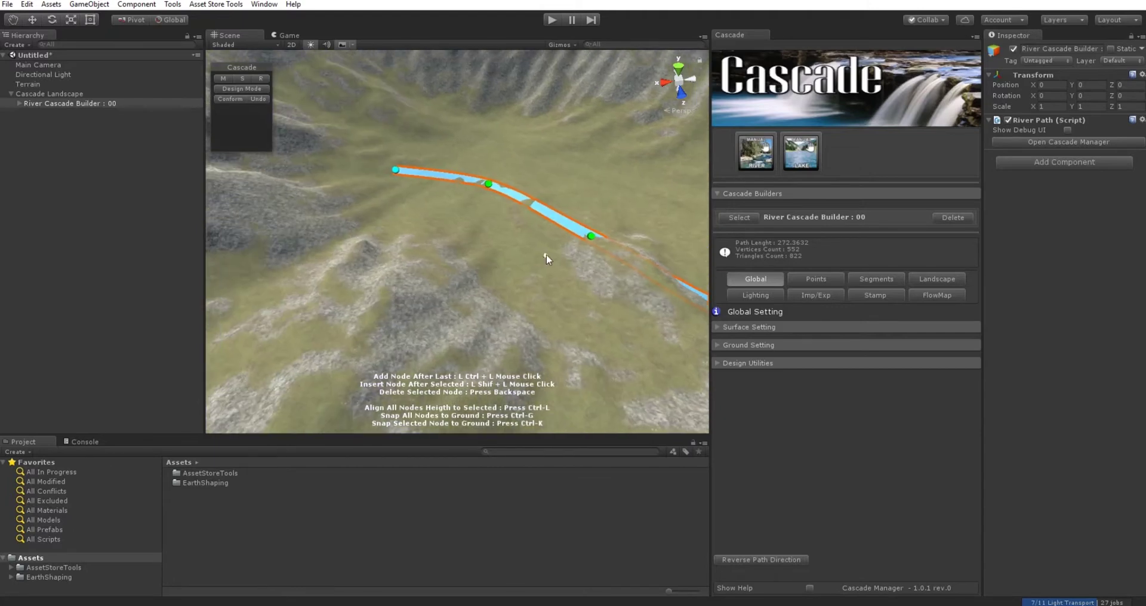
scroll(546, 255, up, 3)
middle_drag(546, 255, 499, 246)
scroll(533, 253, down, 3)
middle_drag(479, 284, 468, 250)
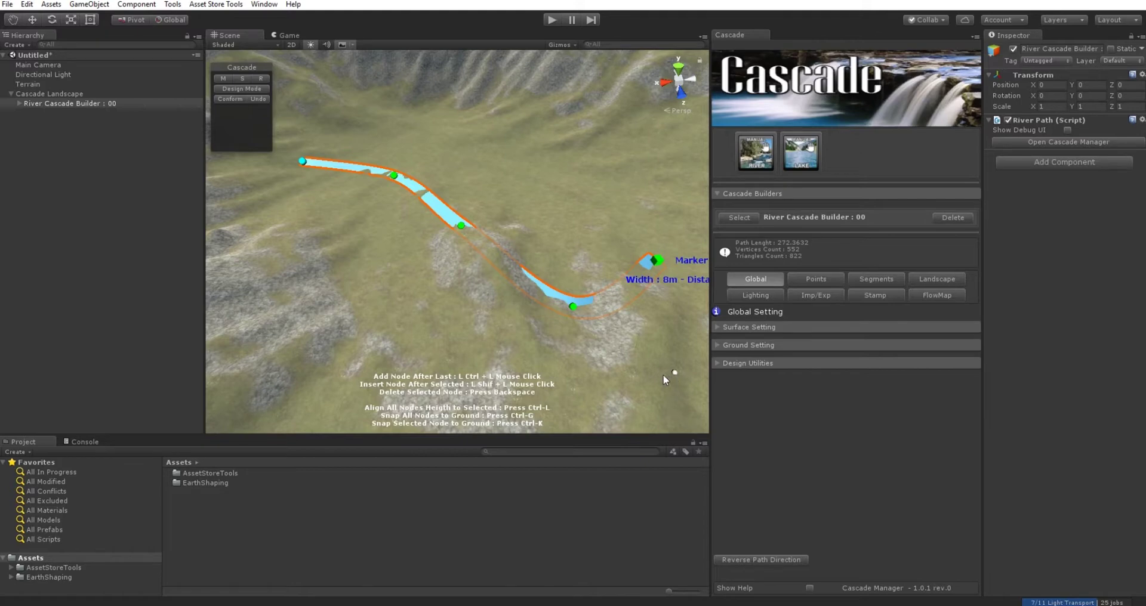
middle_drag(681, 403, 629, 366)
middle_drag(463, 352, 540, 380)
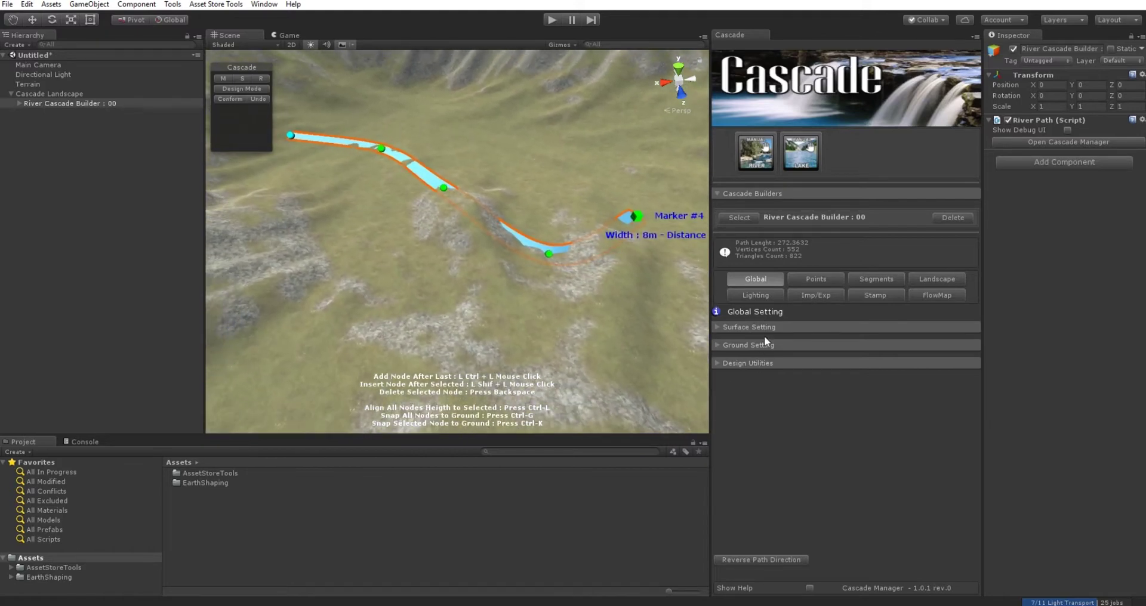
- Look through the river's global surface settings, including the Cascade Surface parameters, and collapse the Cascade Surface group
click(715, 327)
click(968, 377)
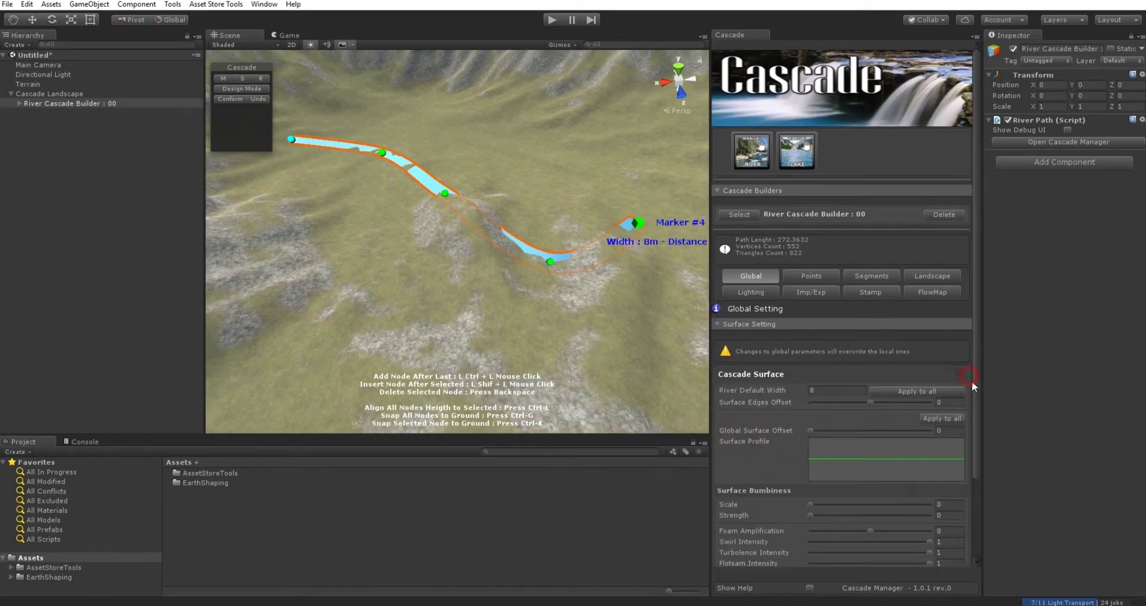
scroll(887, 352, down, 3)
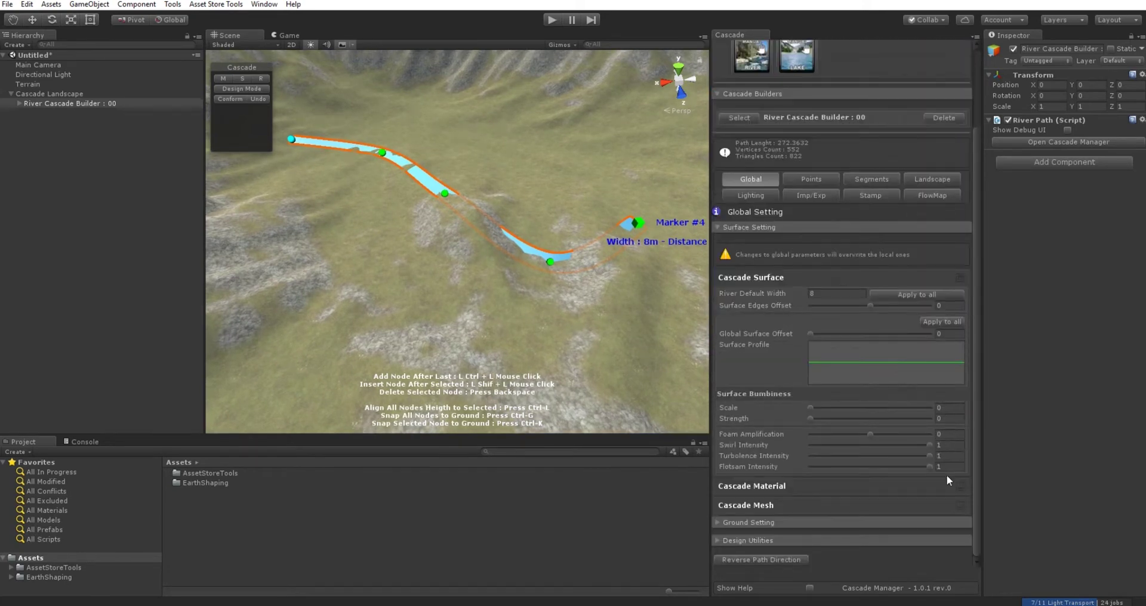
click(959, 279)
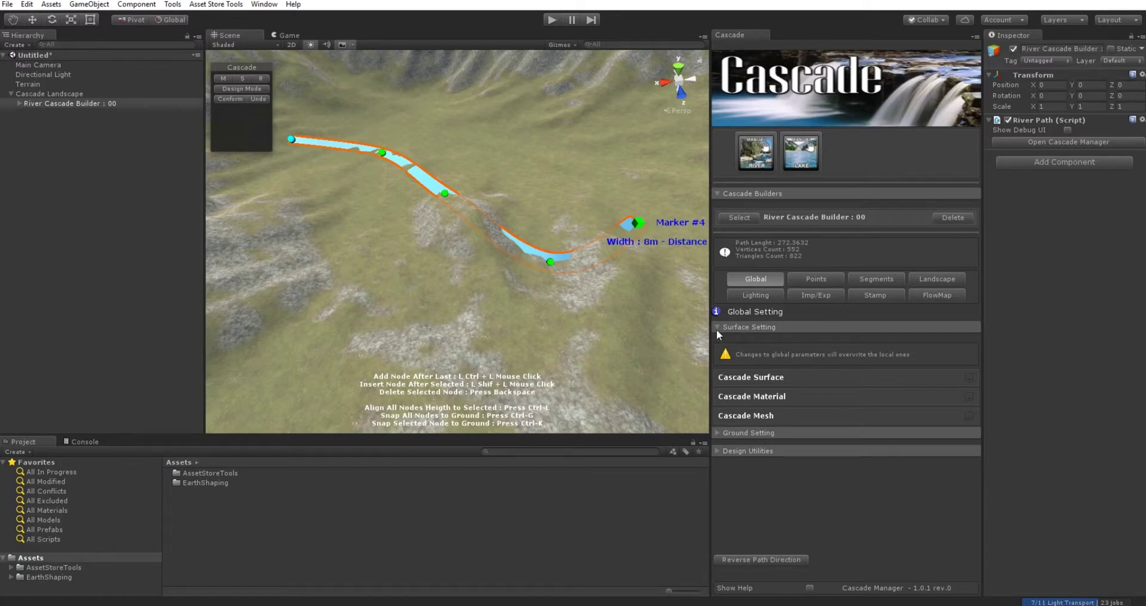
scroll(561, 322, up, 3)
mouse_move(561, 323)
middle_down()
mouse_move(598, 340)
mouse_move(539, 281)
mouse_move(598, 300)
middle_up()
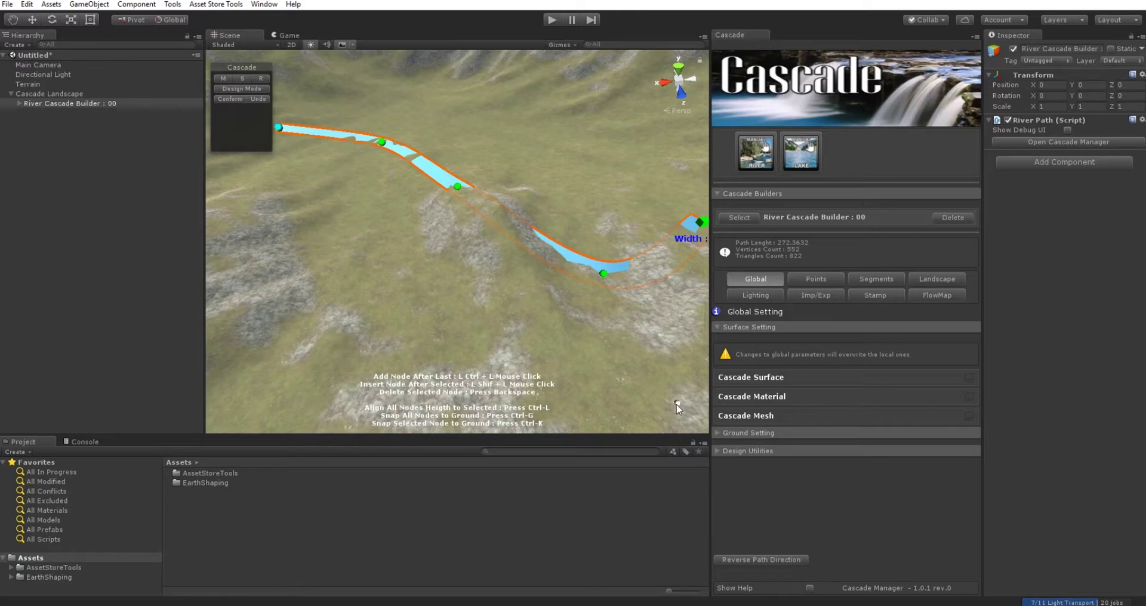
- Enable design mode to display the river and its banks as a wireframe mesh
right_drag(588, 375, 360, 252)
alt+drag(361, 252, 320, 286)
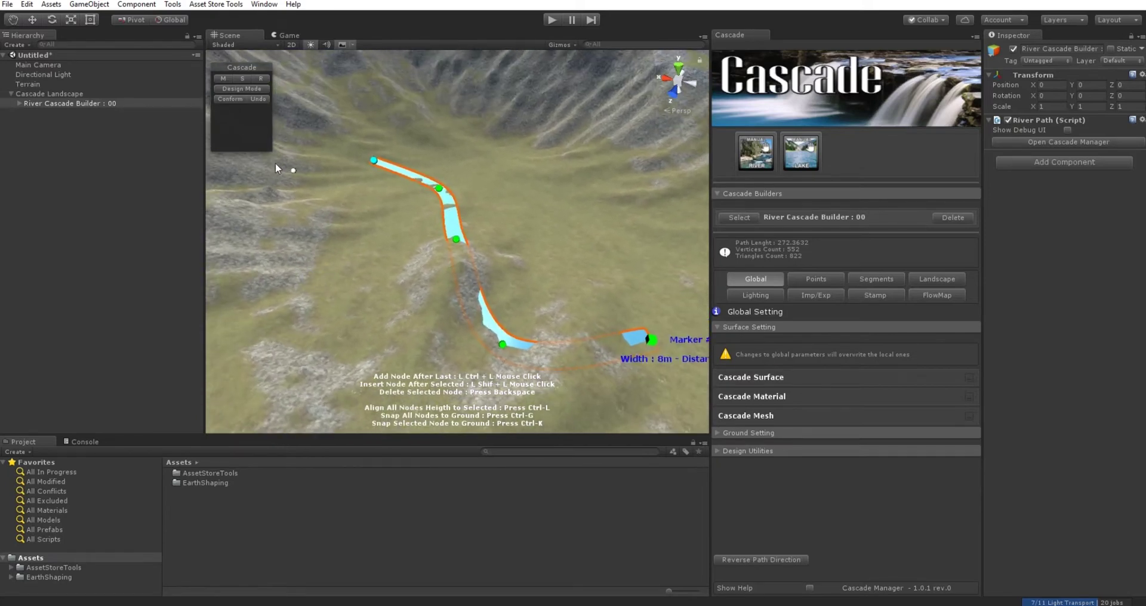
click(247, 99)
middle_drag(384, 310, 370, 354)
right_drag(370, 354, 466, 273)
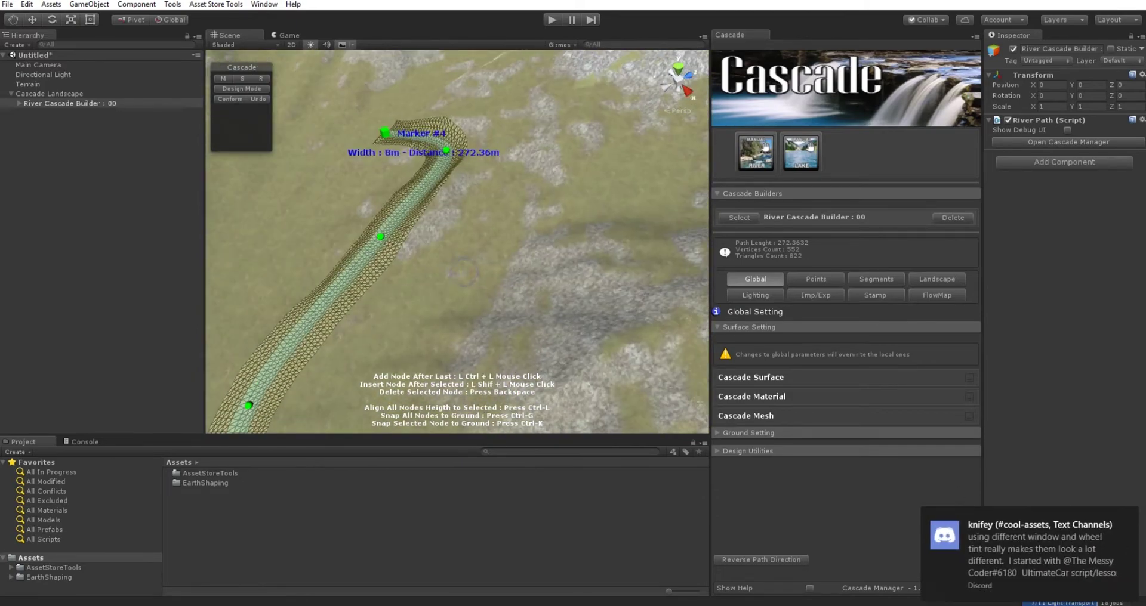
- Inspect the wireframe river and bank mesh along its whole course from several angles
click(1129, 521)
mouse_move(499, 172)
middle_down()
mouse_move(550, 122)
mouse_move(550, 75)
middle_up()
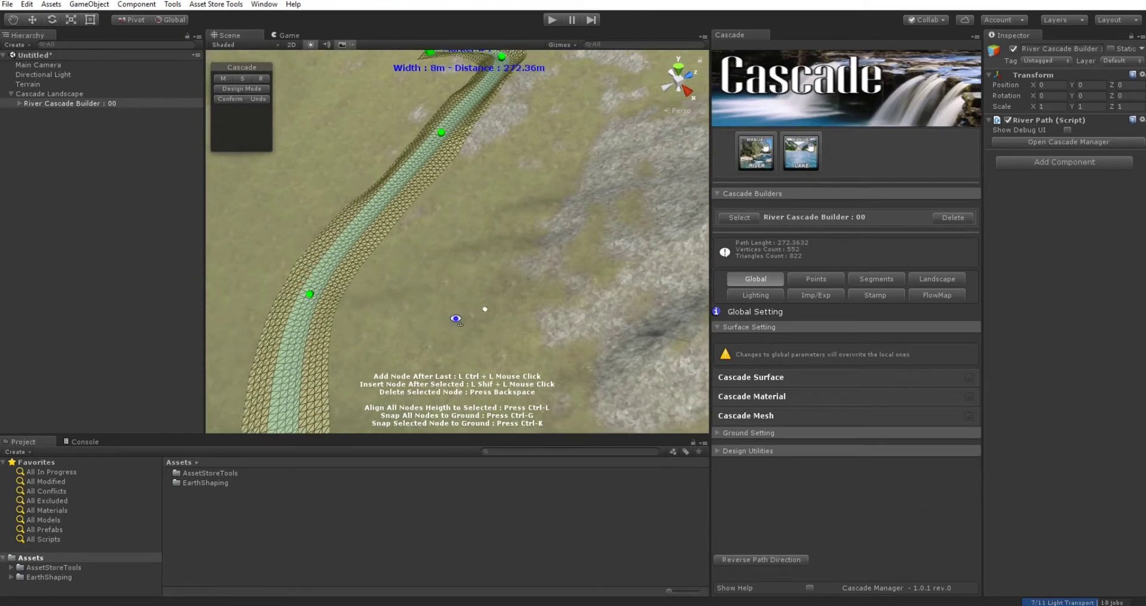
middle_drag(455, 320, 645, 57)
mouse_move(449, 292)
right_down()
mouse_move(266, 328)
mouse_move(135, 330)
mouse_move(199, 312)
mouse_move(374, 409)
mouse_move(385, 343)
mouse_move(263, 358)
right_up()
right_drag(564, 304, 256, 377)
mouse_move(458, 322)
middle_down()
mouse_move(475, 254)
mouse_move(469, 339)
middle_up()
scroll(476, 260, down, 4)
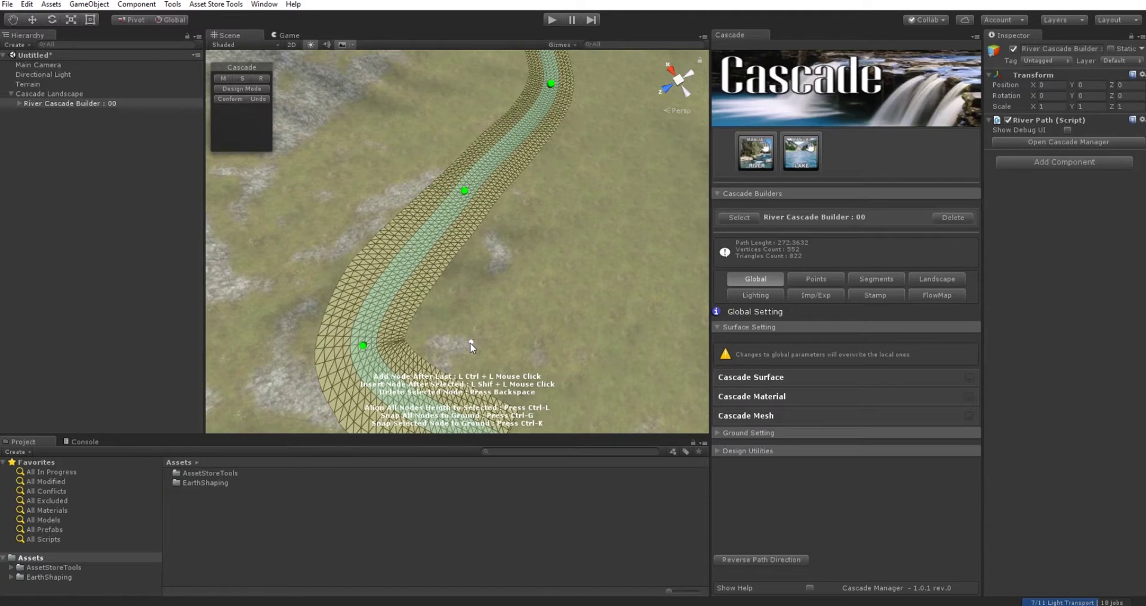
right_drag(470, 343, 448, 313)
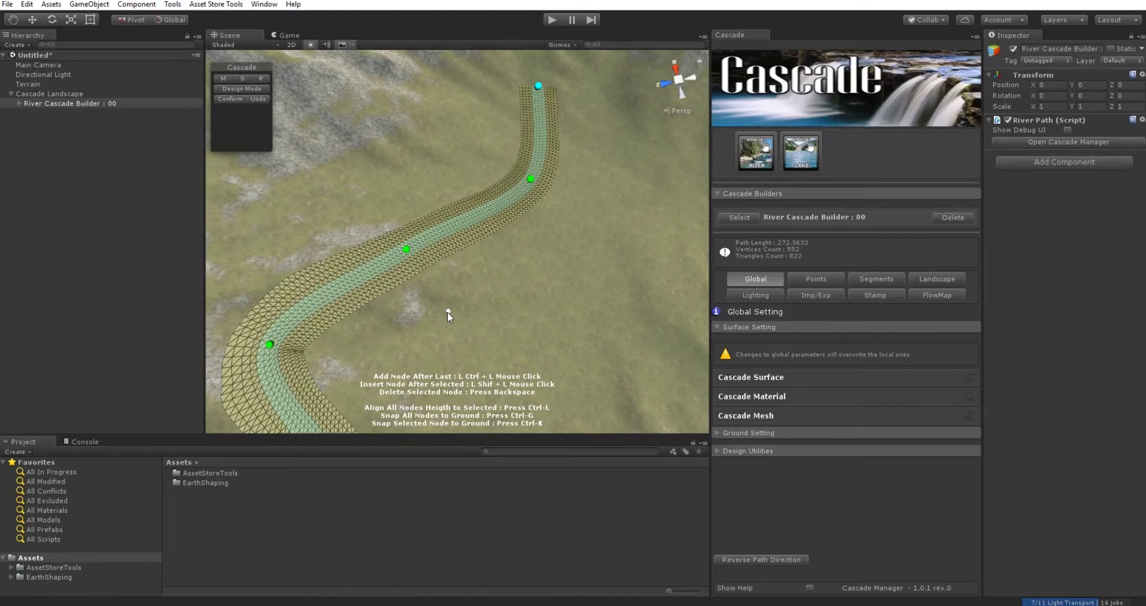
middle_drag(446, 312, 586, 257)
mouse_move(585, 257)
right_down()
mouse_move(503, 268)
mouse_move(514, 303)
right_up()
mouse_move(513, 303)
middle_down()
mouse_move(481, 308)
mouse_move(476, 263)
middle_up()
scroll(476, 263, down, 3)
right_drag(476, 267, 417, 226)
- Turn design mode off to compare the plain river strip with the terrain, and turn it back on
click(235, 88)
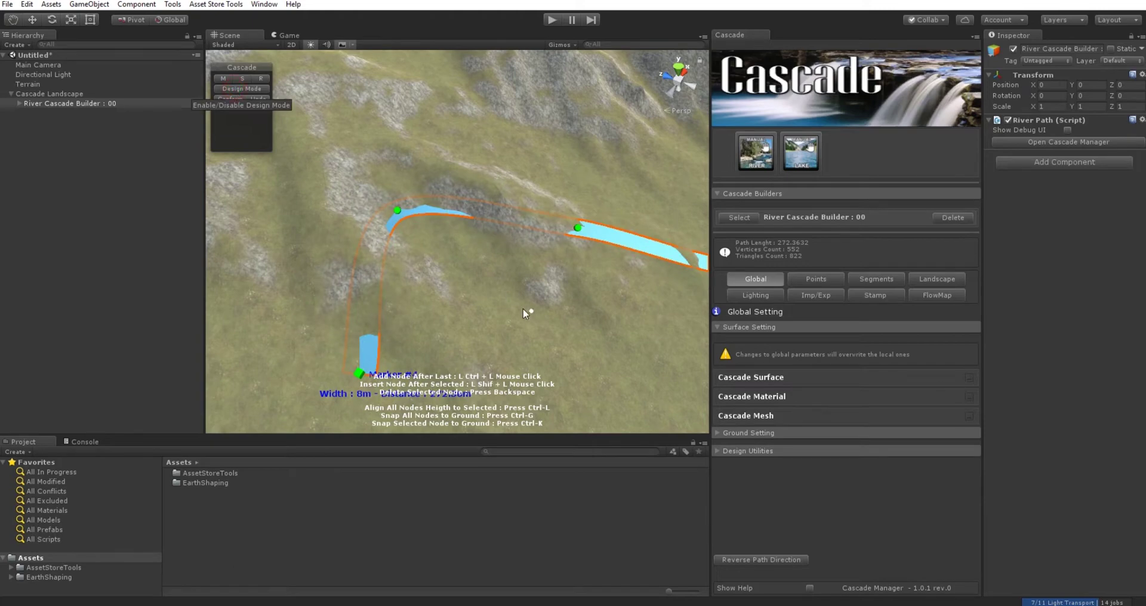
middle_drag(528, 311, 388, 303)
scroll(389, 302, down, 3)
middle_drag(473, 301, 500, 329)
right_drag(418, 319, 477, 307)
middle_drag(477, 307, 514, 286)
click(241, 99)
- Select the Marker #3 node, shift it sideways along its red axis and lower it
right_drag(439, 274, 493, 311)
click(404, 270)
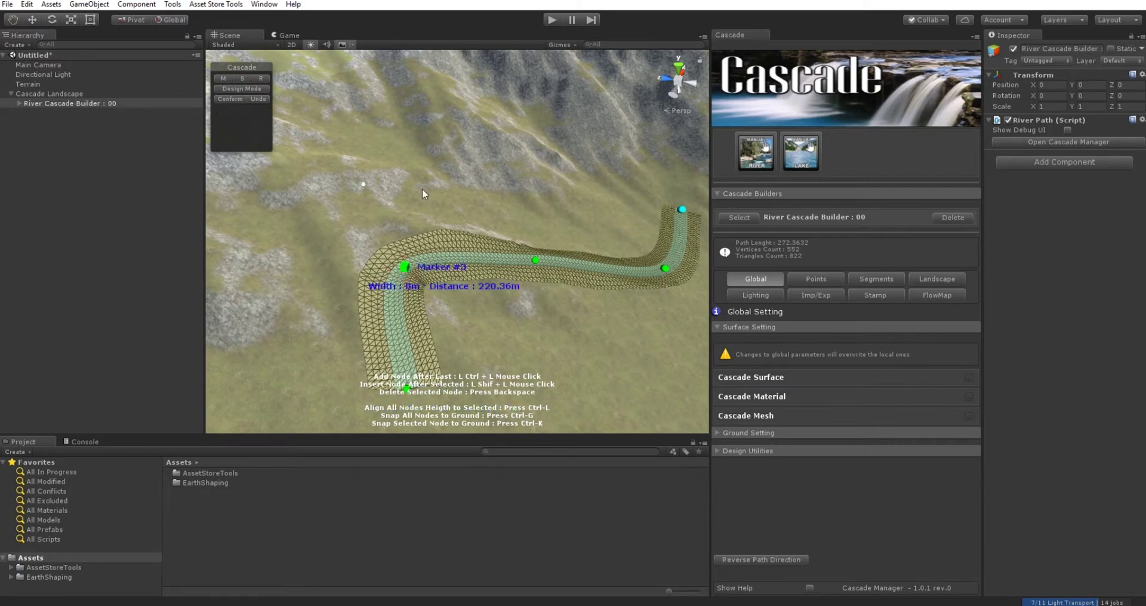
click(233, 79)
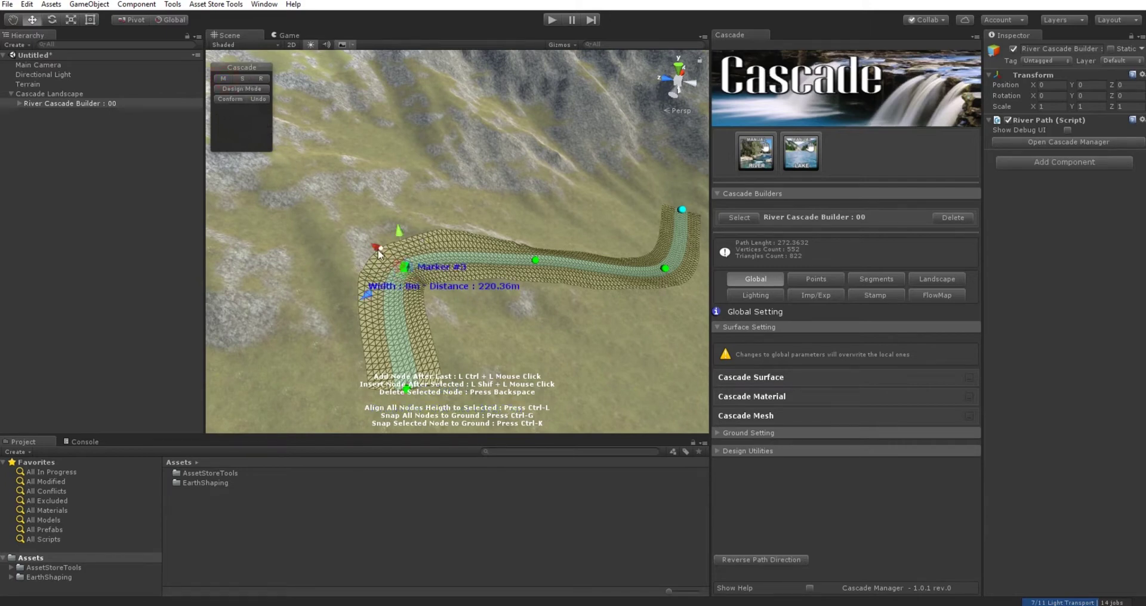
mouse_move(394, 258)
mouse_down()
mouse_move(505, 325)
mouse_move(364, 272)
mouse_move(474, 321)
mouse_move(402, 273)
mouse_move(593, 325)
mouse_move(424, 322)
mouse_move(392, 261)
mouse_move(443, 281)
mouse_move(356, 339)
mouse_move(341, 293)
mouse_move(403, 261)
mouse_move(377, 274)
mouse_up()
mouse_move(321, 177)
mouse_down()
mouse_move(337, 278)
mouse_move(331, 234)
mouse_up()
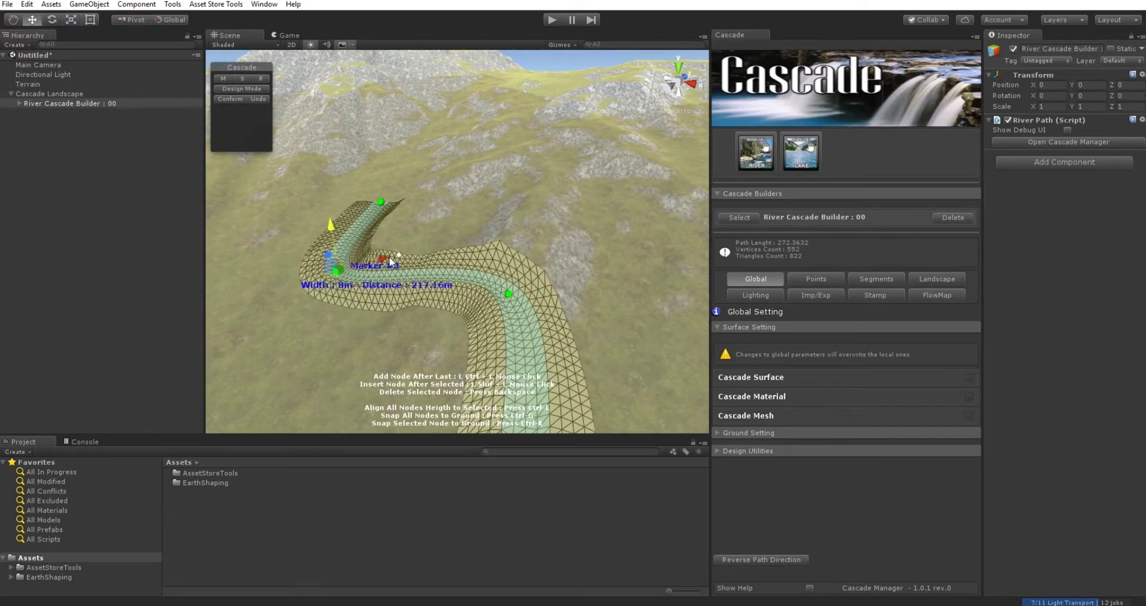
mouse_move(390, 259)
mouse_down()
mouse_move(528, 261)
mouse_move(471, 279)
mouse_up()
- Select the Marker #2 node, lower it into the terrain and raise it partway back up
mouse_move(307, 338)
alt+mouse_down()
mouse_move(480, 300)
mouse_move(454, 343)
alt+mouse_up()
click(497, 256)
drag(498, 213, 497, 268)
alt+drag(445, 313, 297, 344)
middle_drag(421, 380, 373, 370)
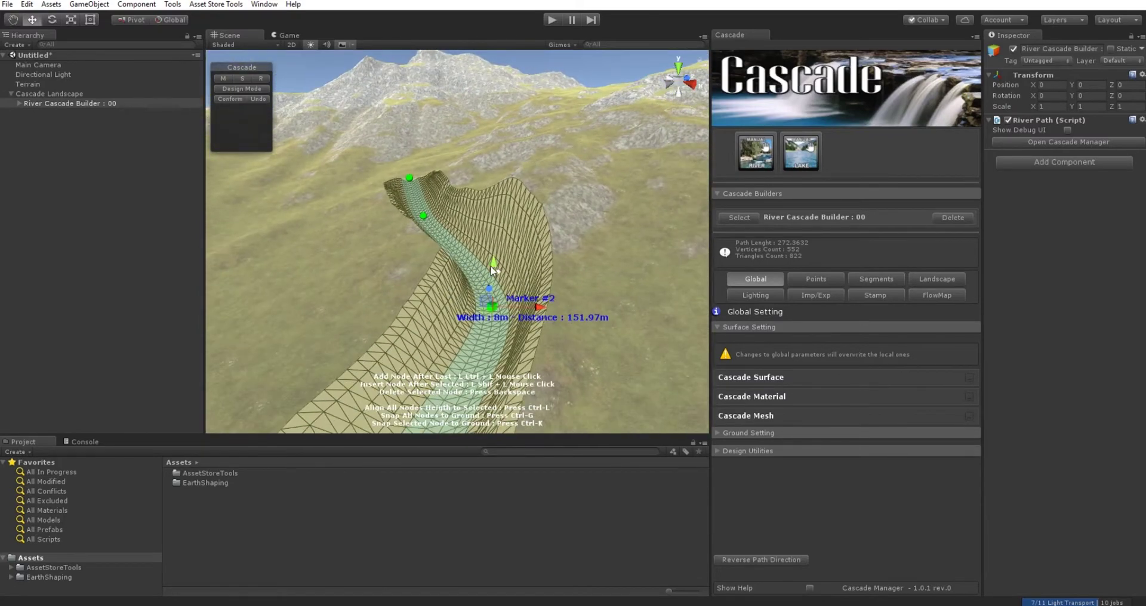
drag(491, 263, 492, 232)
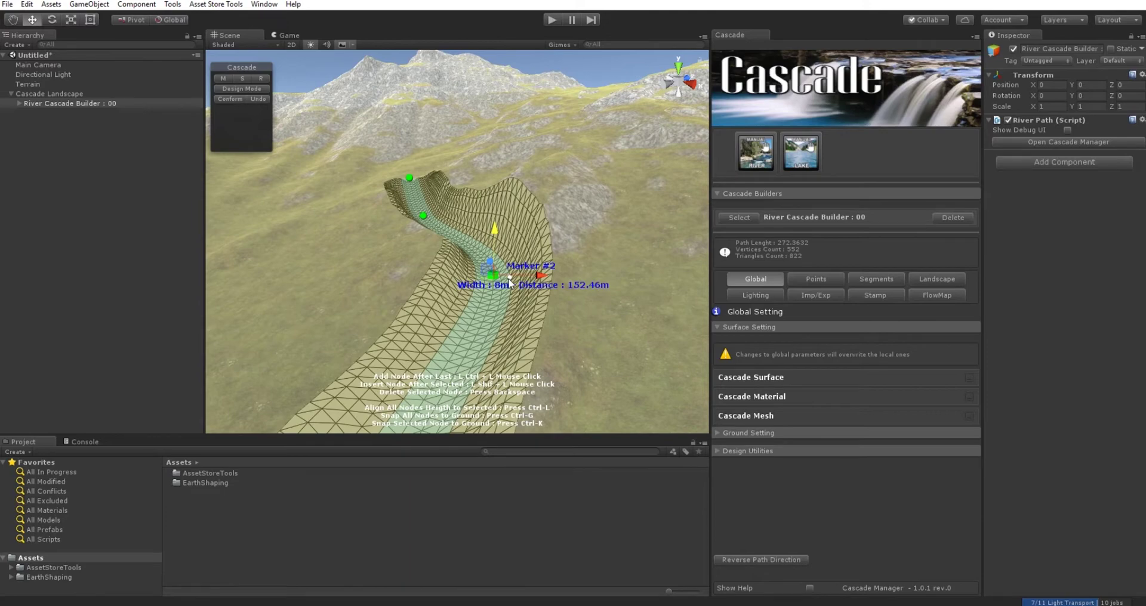
- Select the Marker #1 node and shift it sideways along its red axis
mouse_move(509, 284)
alt+mouse_down()
mouse_move(563, 321)
mouse_move(429, 287)
mouse_move(460, 299)
mouse_move(475, 344)
alt+mouse_up()
mouse_move(474, 344)
middle_down()
mouse_move(491, 320)
mouse_move(534, 329)
mouse_move(606, 318)
middle_up()
scroll(533, 330, down, 3)
scroll(534, 332, up, 3)
click(455, 269)
drag(542, 262, 686, 297)
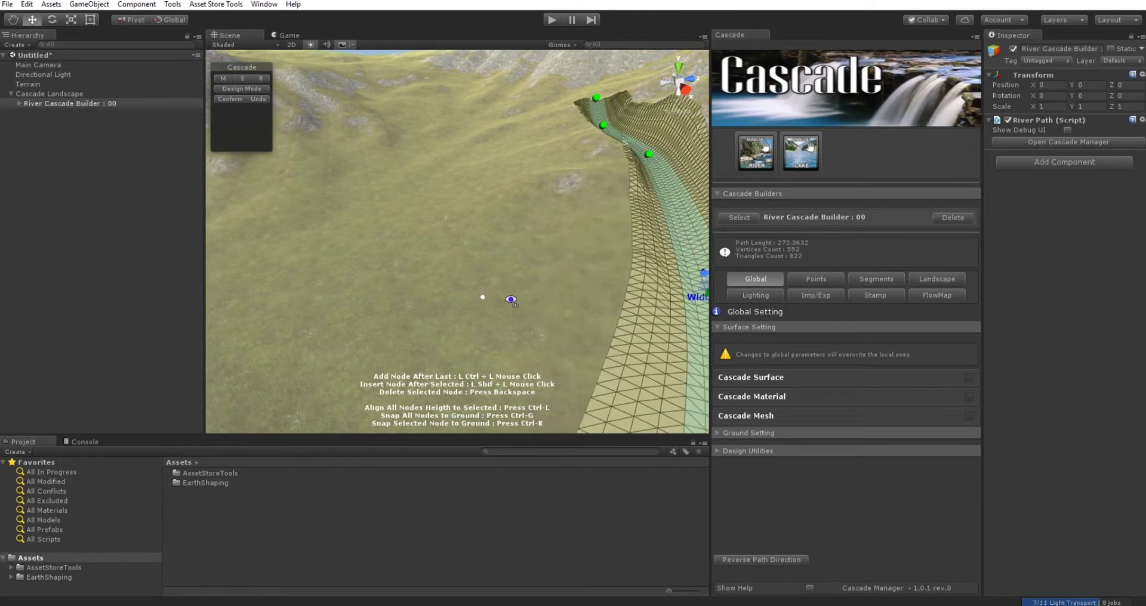
- Check the reshaped river against the terrain by toggling design mode off and back on
alt+drag(511, 300, 437, 293)
middle_drag(540, 311, 507, 325)
mouse_move(507, 324)
alt+mouse_down()
mouse_move(511, 337)
mouse_move(565, 335)
mouse_move(537, 334)
mouse_move(539, 324)
mouse_move(456, 346)
mouse_move(618, 314)
mouse_move(569, 272)
mouse_move(507, 325)
alt+mouse_up()
click(241, 88)
click(241, 89)
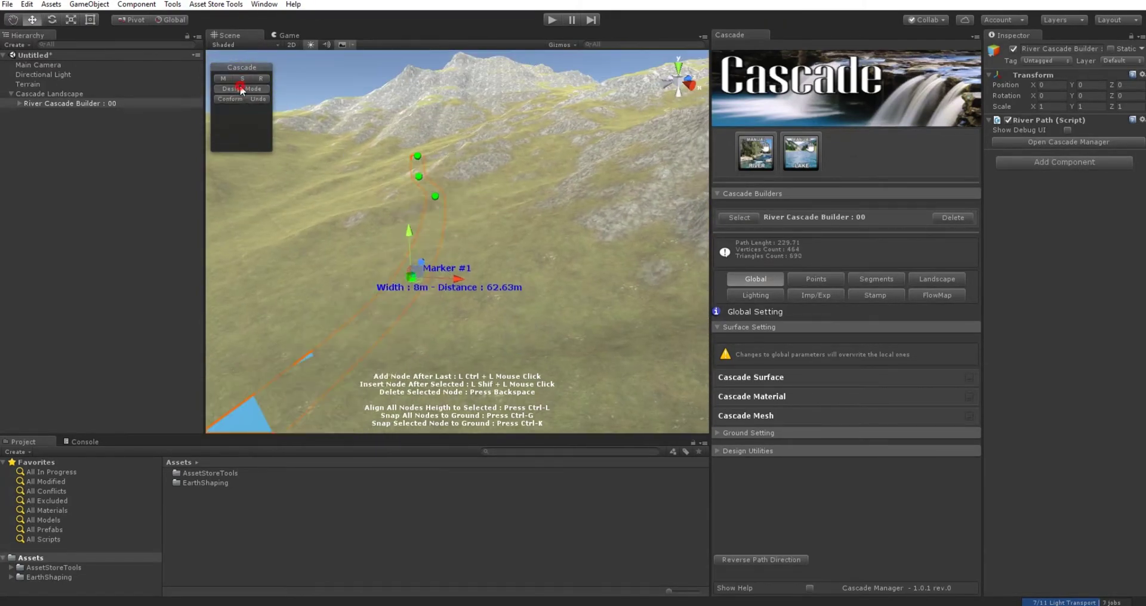
alt+drag(401, 241, 432, 260)
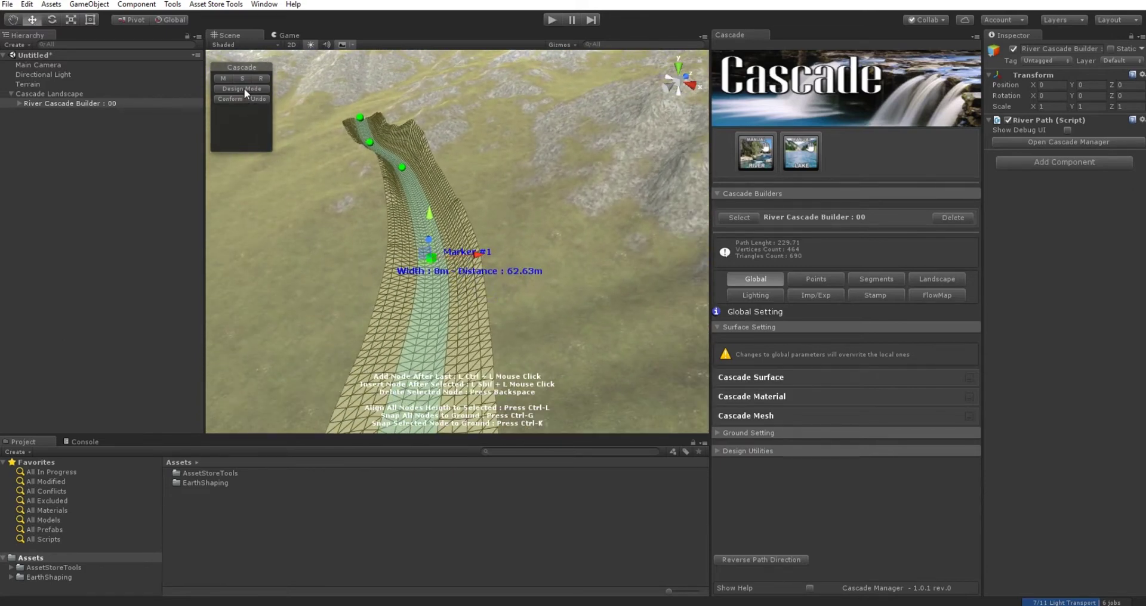
- Conform the terrain to the river and turn off design mode
click(228, 99)
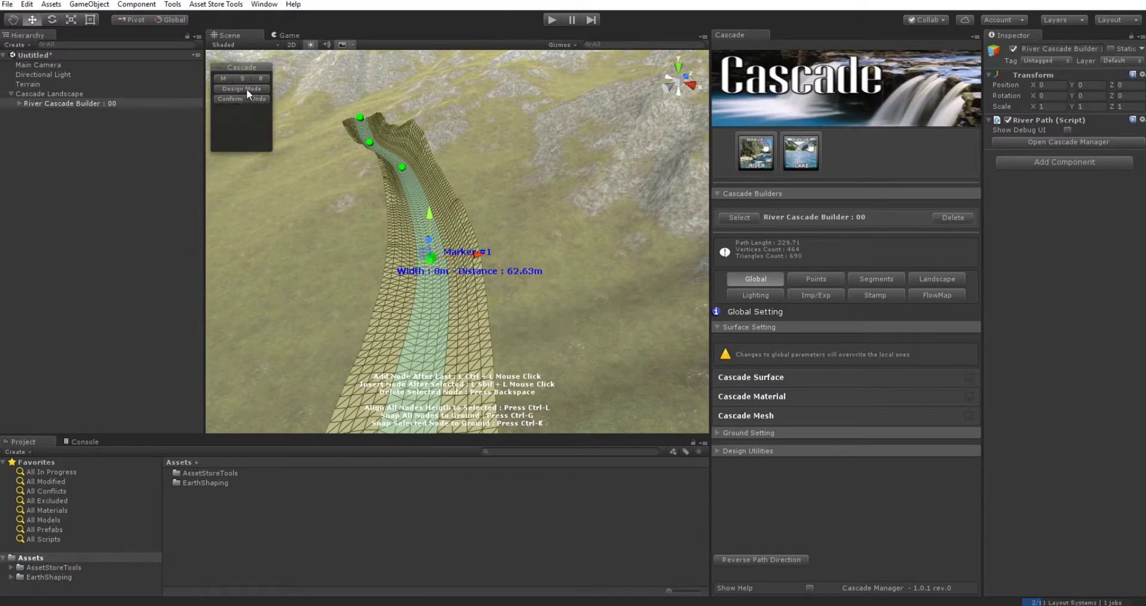
click(245, 88)
mouse_move(511, 188)
alt+mouse_down()
mouse_move(541, 249)
mouse_move(511, 251)
mouse_move(579, 276)
mouse_move(550, 289)
mouse_move(357, 224)
alt+mouse_up()
- Undo the terrain conform, view the whole river, and conform the terrain to the river again
click(256, 100)
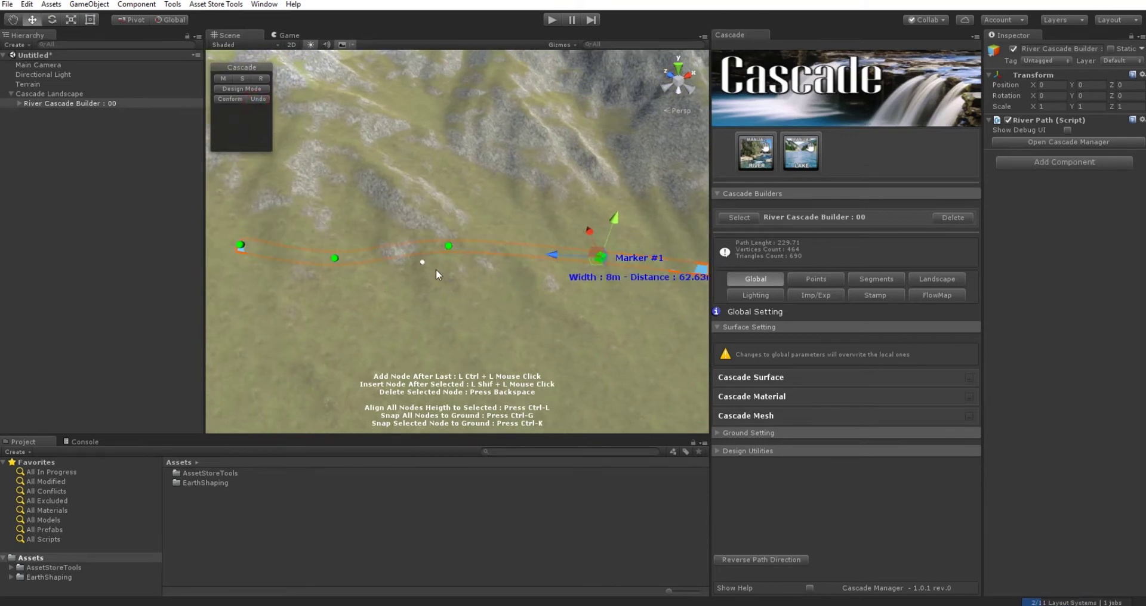
mouse_move(436, 270)
alt+mouse_down()
mouse_move(475, 320)
mouse_move(545, 328)
mouse_move(496, 299)
alt+mouse_up()
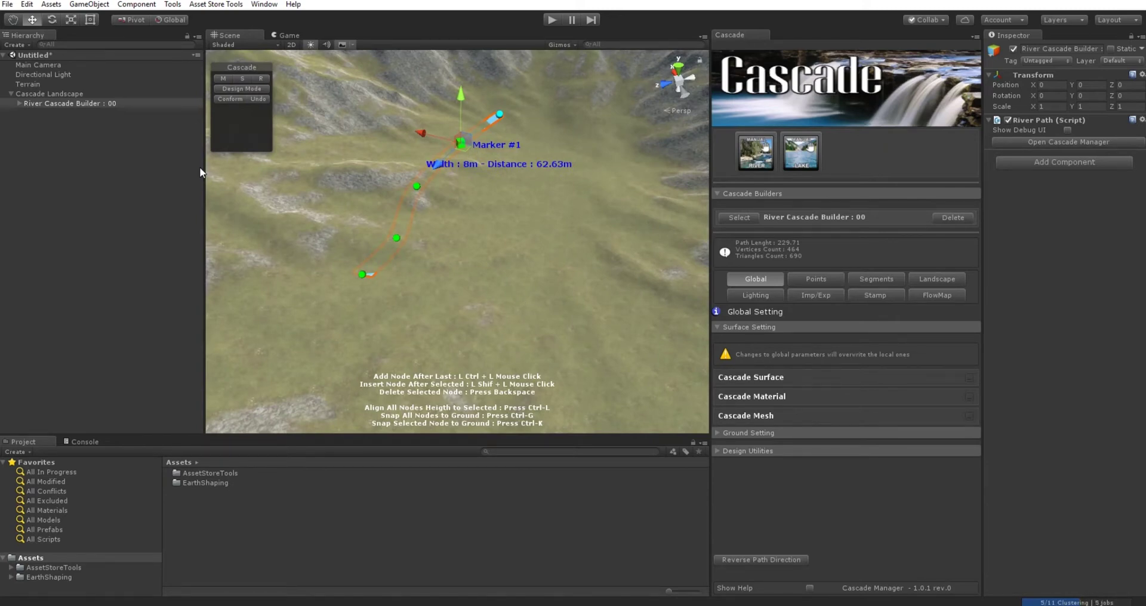
click(229, 100)
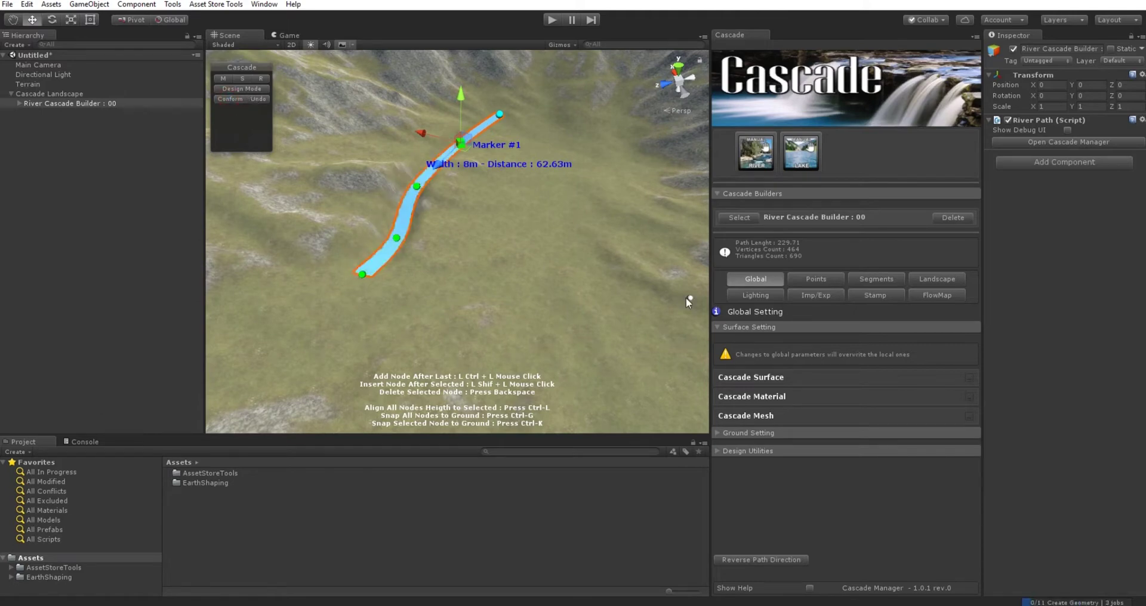
- Save the current scene as demo in the project's Assets folder
middle_drag(637, 242, 625, 314)
alt+drag(626, 319, 608, 293)
click(8, 4)
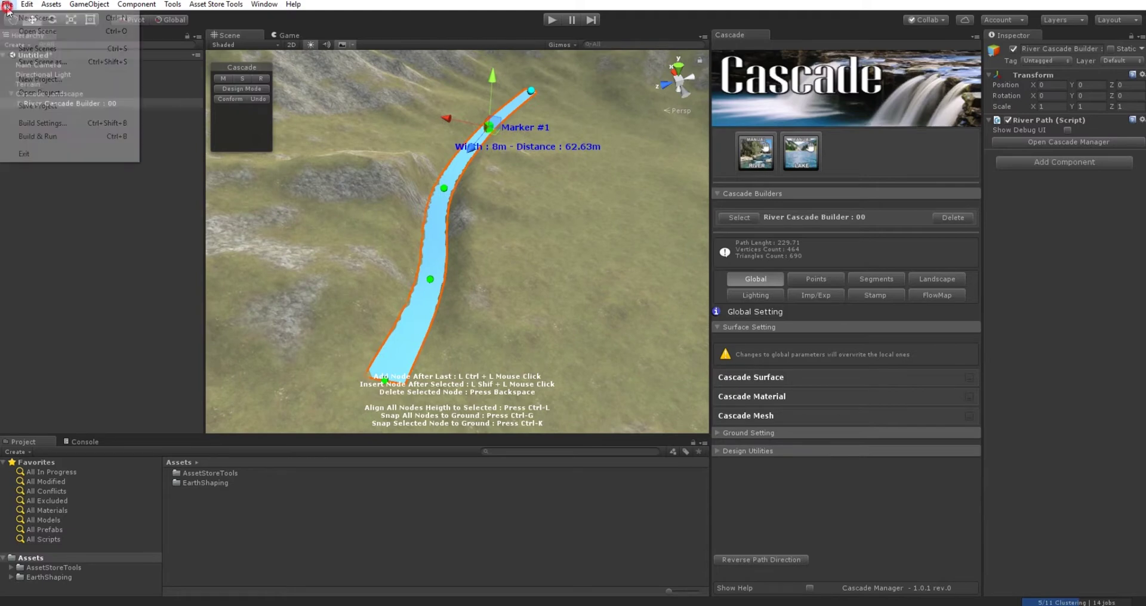
click(53, 51)
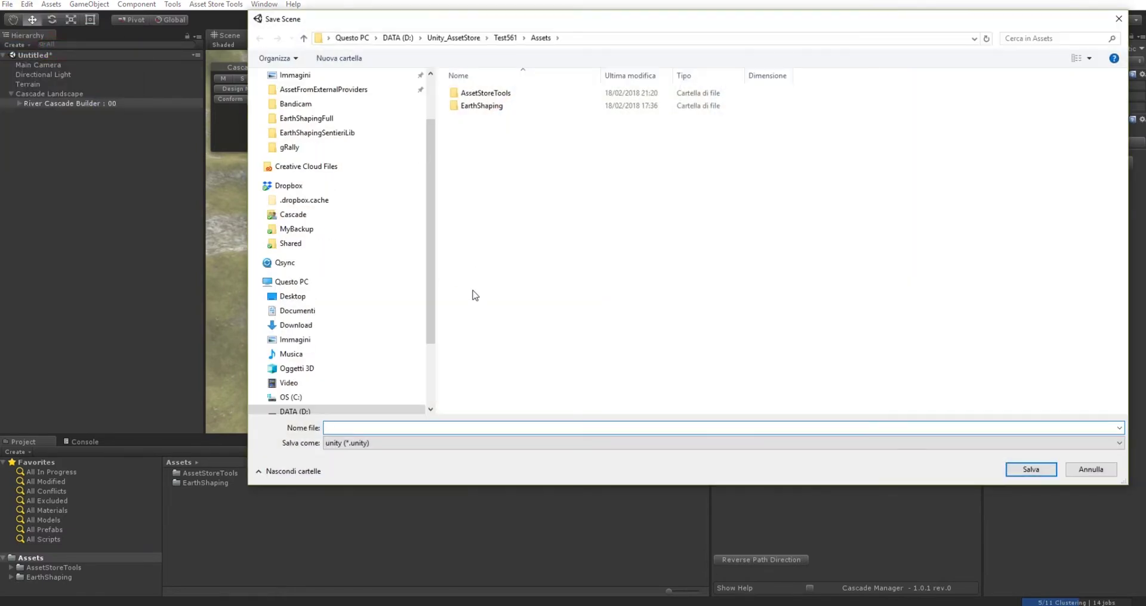
text(demo)
key(Return)
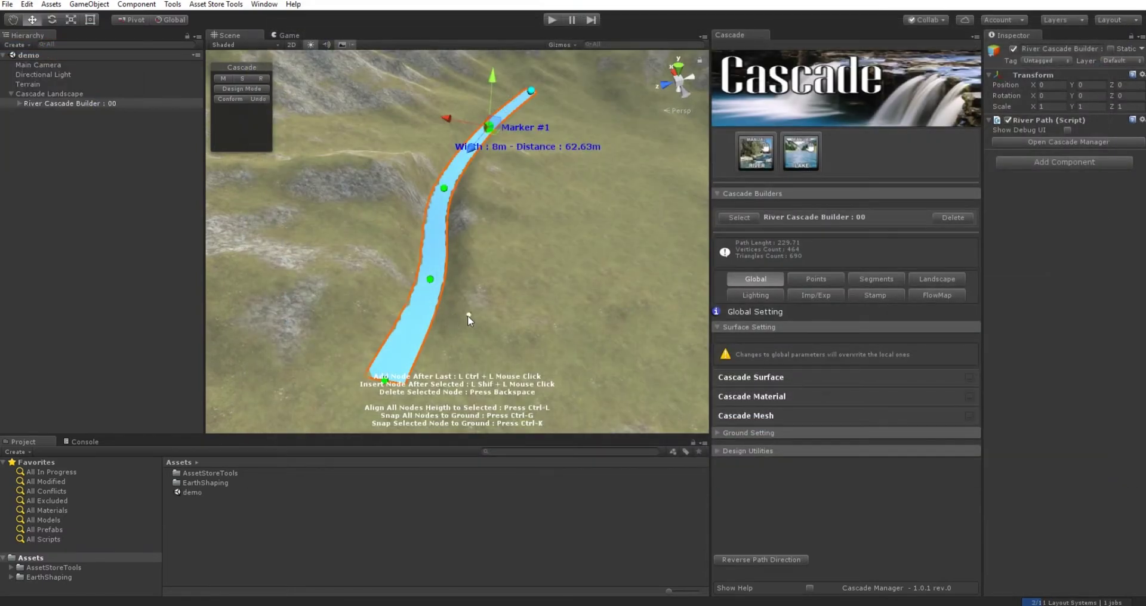
- Create a new empty scene, and reopen the saved demo scene from the project assets
scroll(510, 191, down, 3)
middle_drag(510, 191, 494, 207)
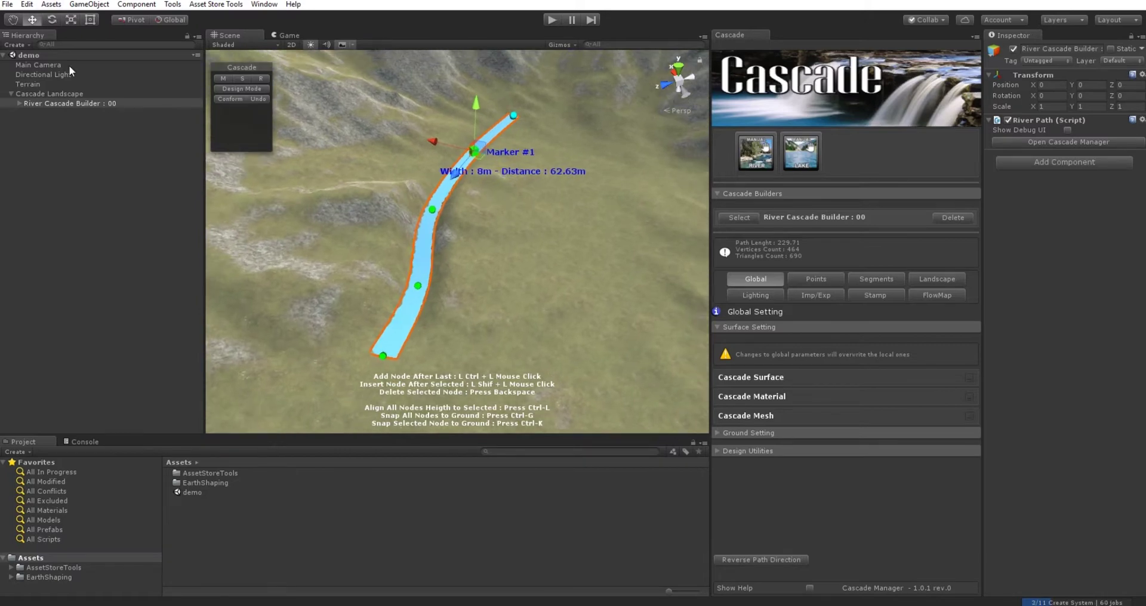
scroll(347, 207, up, 5)
alt+drag(348, 209, 333, 177)
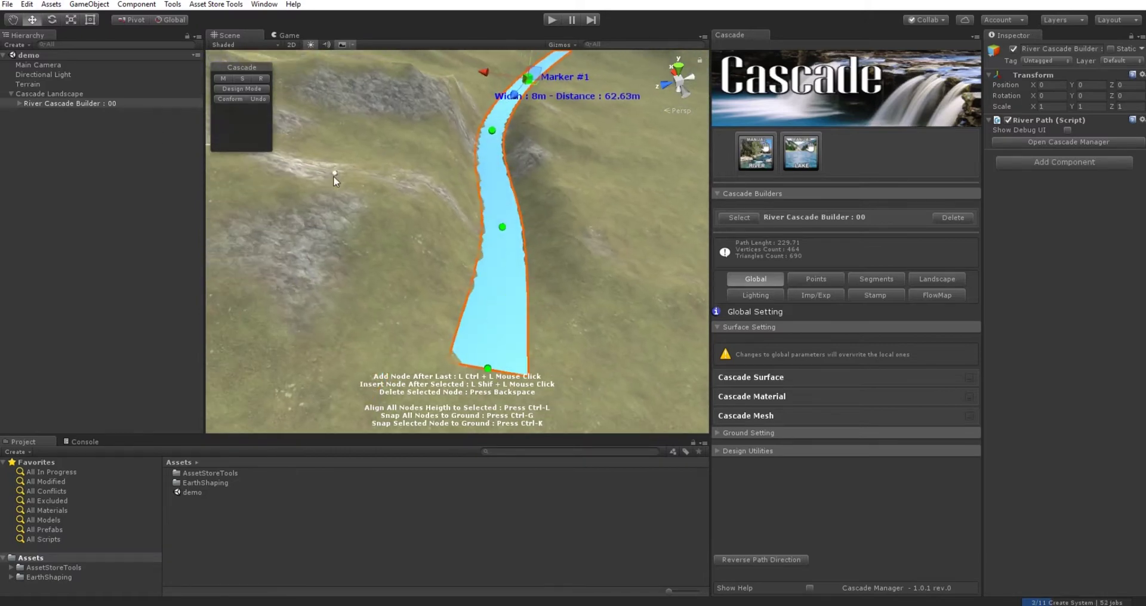
click(8, 5)
click(17, 20)
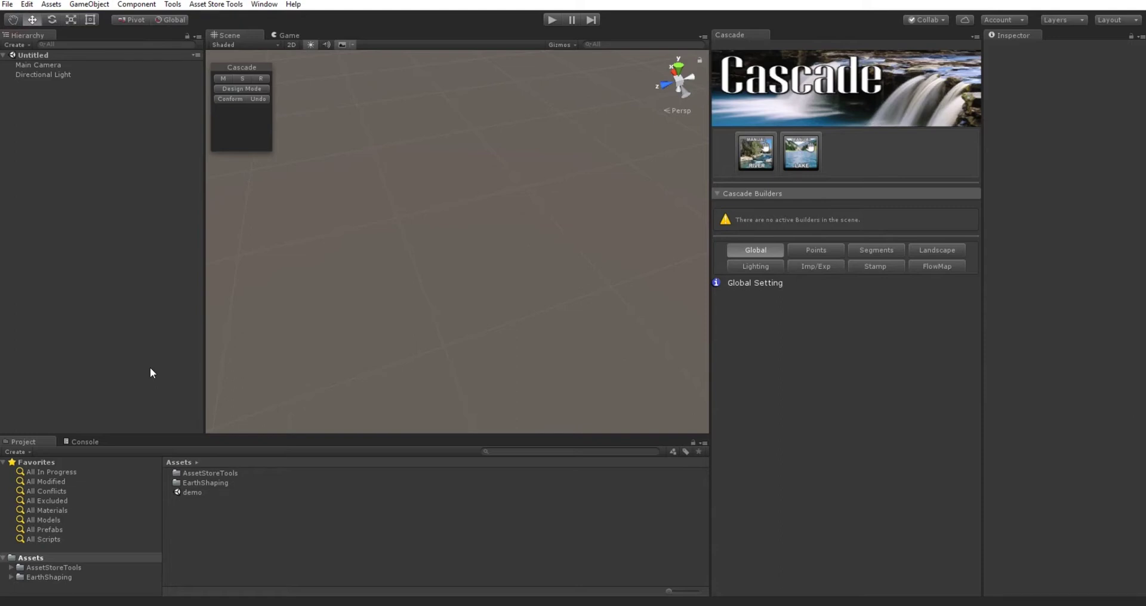
double_click(192, 492)
- Inspect the river in the reopened scene, select River Cascade Builder : 00, and undo its terrain conform
middle_drag(424, 258, 295, 326)
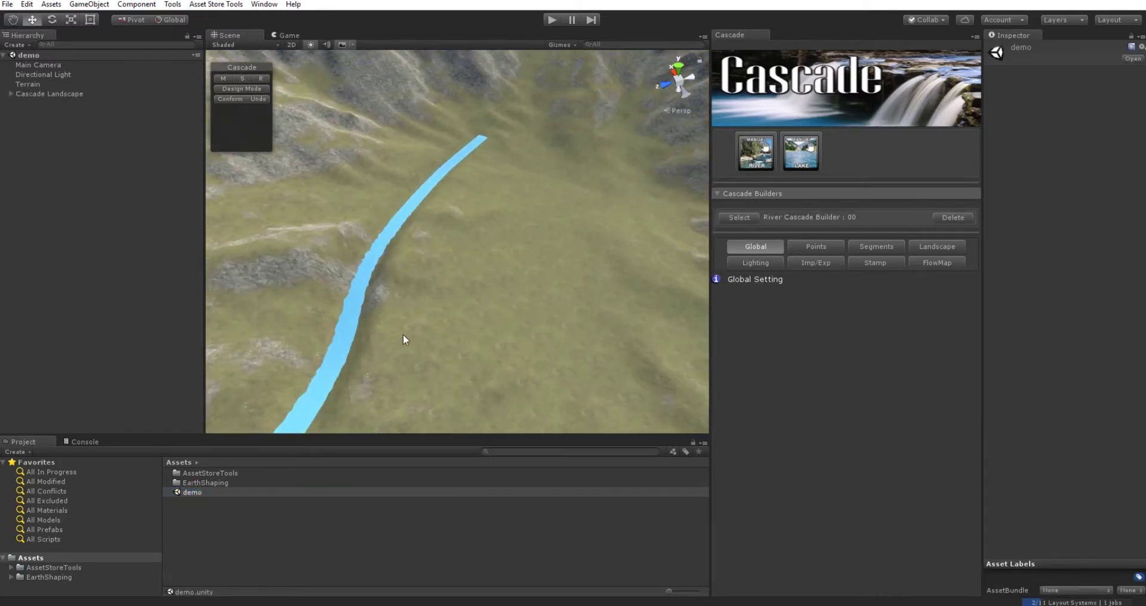
scroll(412, 334, up, 5)
middle_drag(435, 330, 466, 322)
right_drag(467, 322, 414, 374)
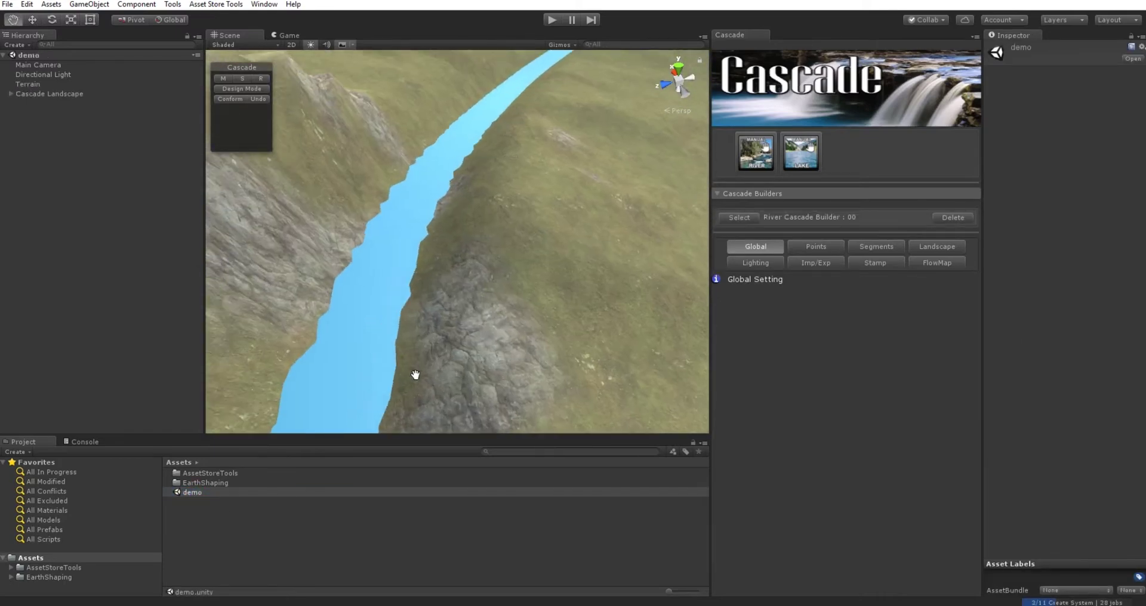
mouse_move(532, 294)
right_down()
mouse_move(382, 310)
mouse_move(535, 301)
mouse_move(511, 304)
mouse_move(527, 326)
mouse_move(544, 322)
mouse_move(533, 337)
mouse_move(528, 313)
right_up()
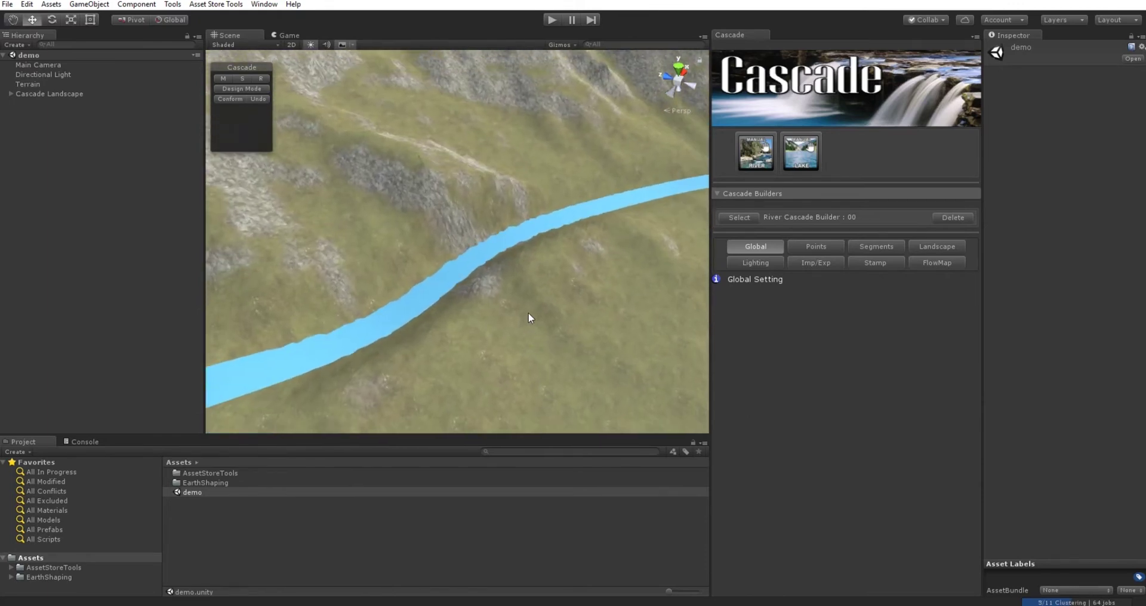
click(257, 99)
right_drag(378, 197, 302, 123)
click(726, 217)
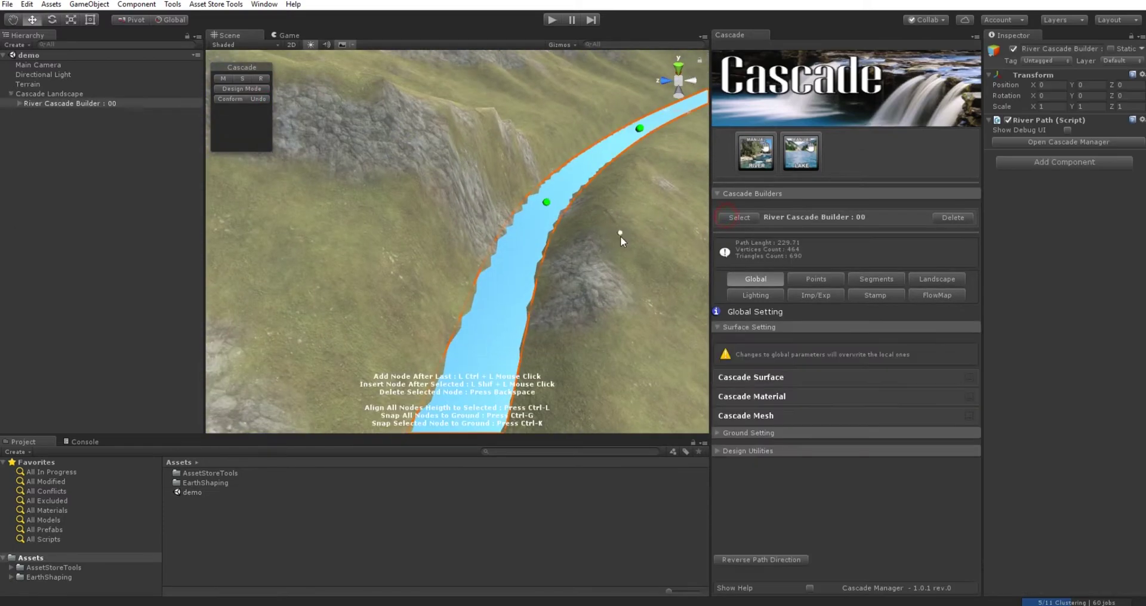
click(257, 100)
middle_drag(550, 226, 491, 257)
scroll(507, 267, down, 3)
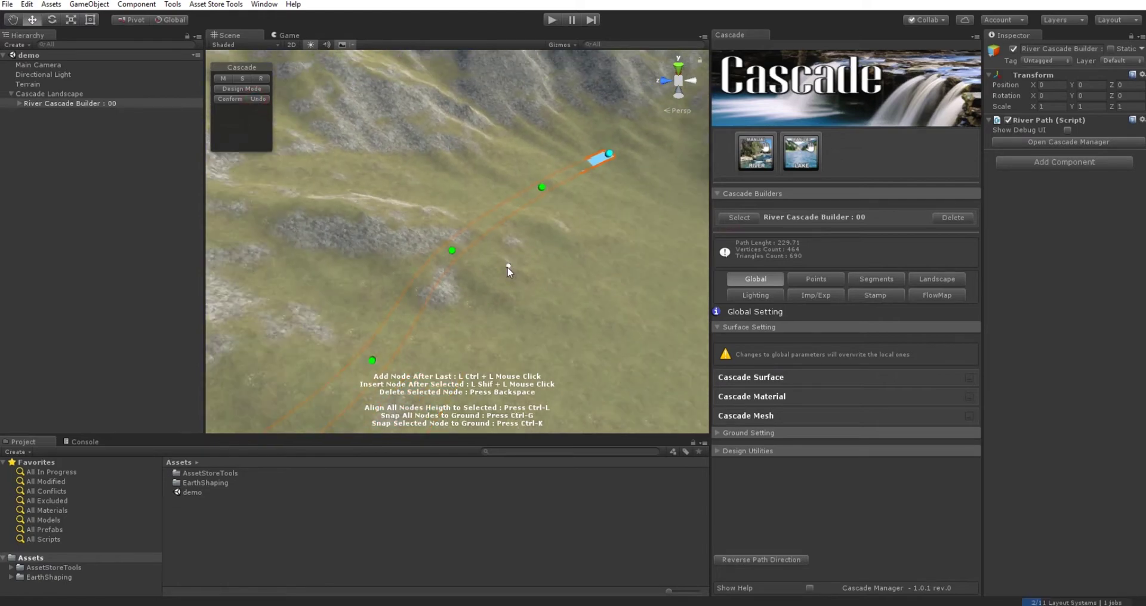
- Select the Marker #2 node and shift it sideways along its red axis to bend the river
click(451, 249)
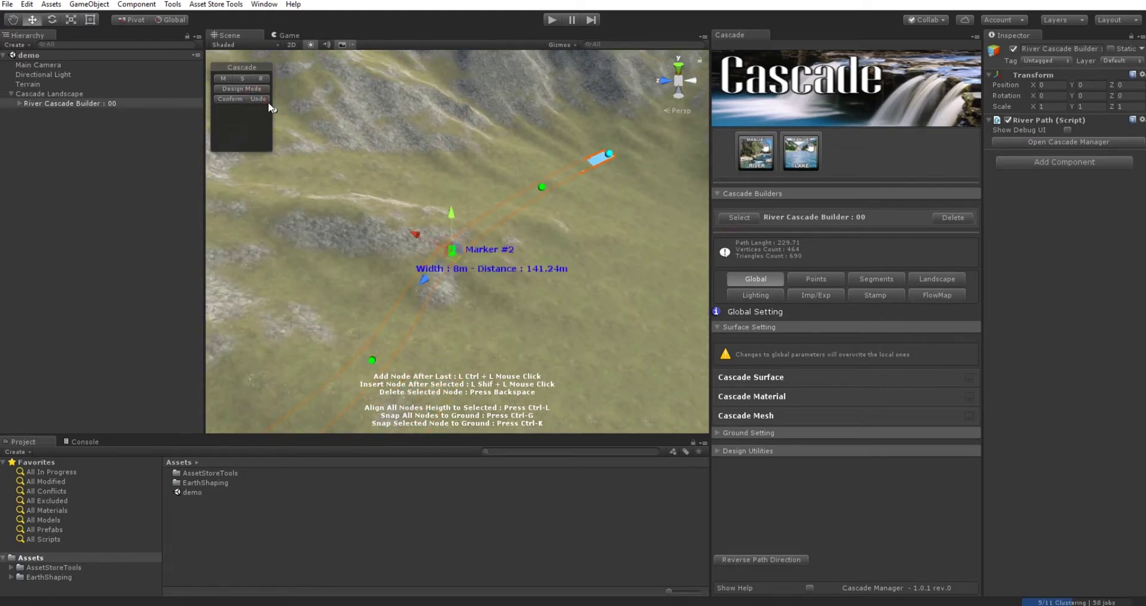
click(224, 79)
drag(417, 237, 510, 281)
- Select the Marker #3 node and shift it sideways along its red axis, previewing the river bed in design mode
middle_drag(446, 326, 484, 264)
click(426, 285)
click(426, 285)
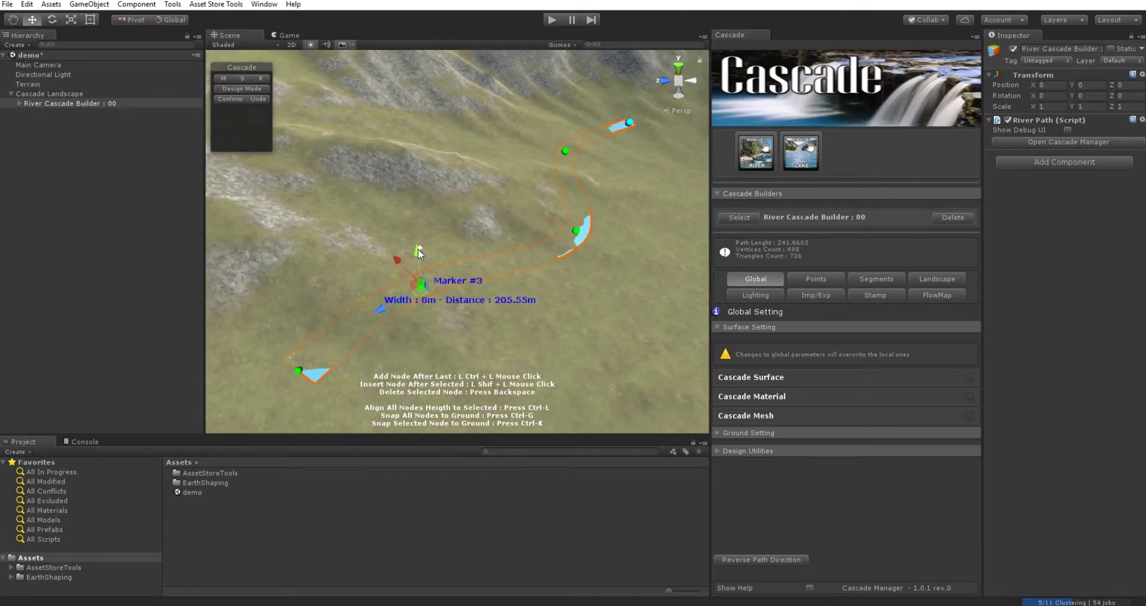
click(241, 89)
mouse_move(394, 245)
mouse_down()
mouse_move(466, 316)
mouse_move(377, 229)
mouse_up()
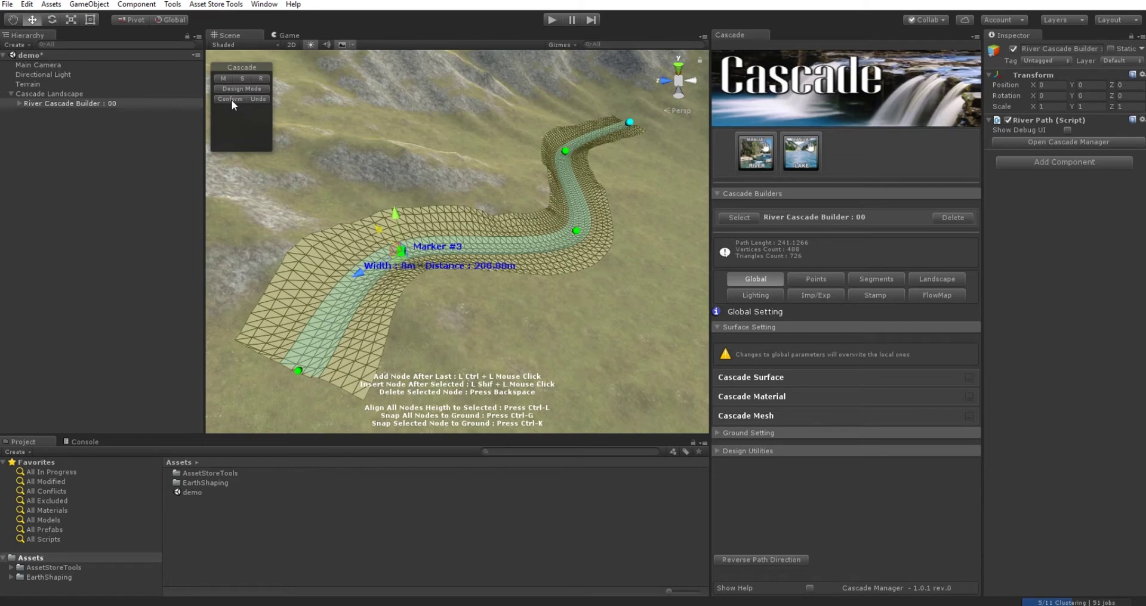
click(231, 99)
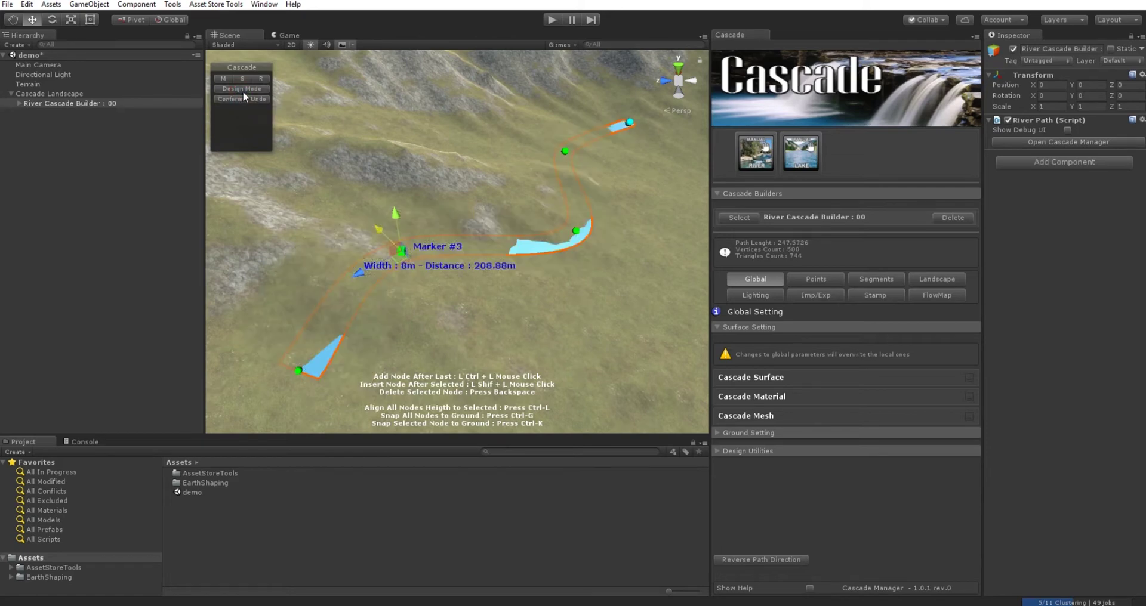
mouse_move(380, 231)
mouse_down()
mouse_move(403, 256)
mouse_move(371, 224)
mouse_up()
- View the reshaped river from several angles and conform the terrain to its new course
mouse_move(441, 344)
middle_down()
mouse_move(439, 360)
mouse_move(457, 278)
mouse_move(361, 299)
middle_up()
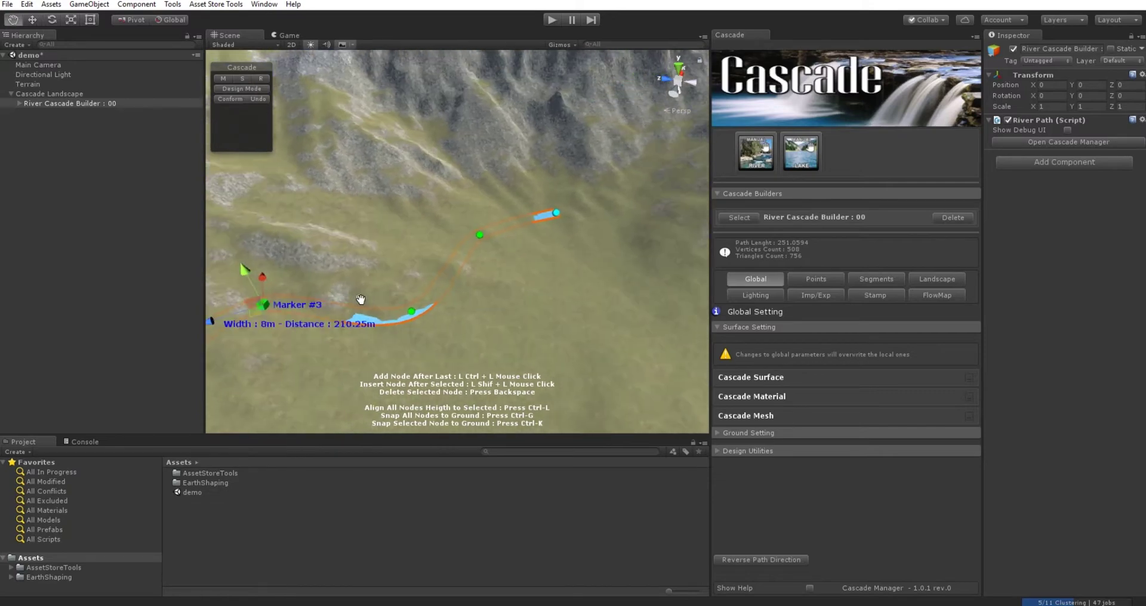
right_drag(360, 299, 345, 256)
middle_drag(345, 256, 441, 233)
scroll(463, 320, down, 2)
middle_drag(463, 320, 476, 295)
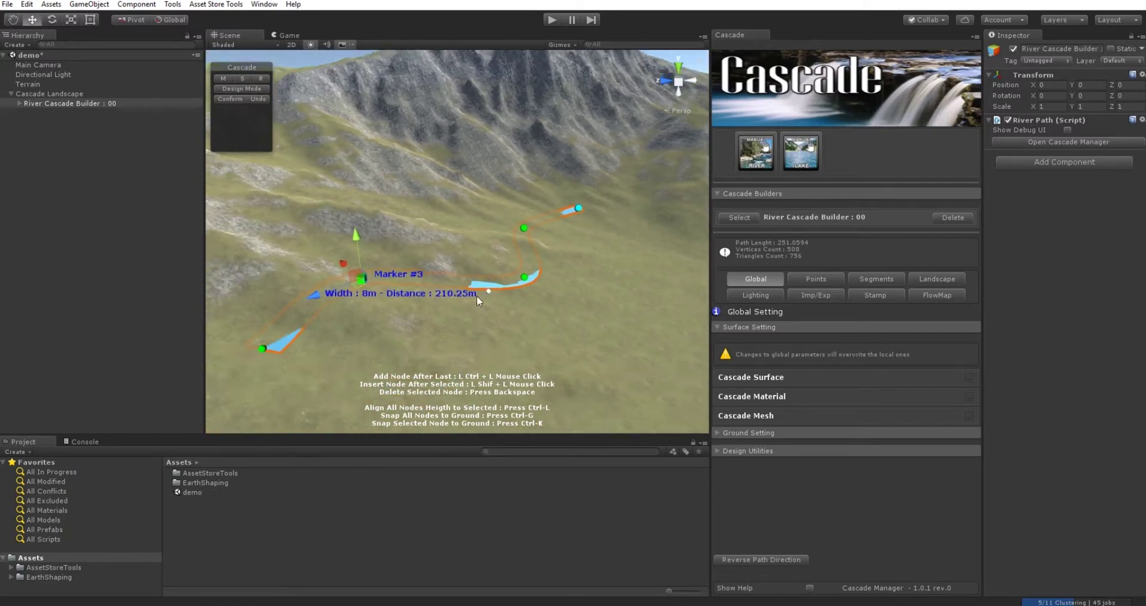
alt+drag(476, 296, 404, 330)
mouse_move(506, 294)
middle_down()
mouse_move(489, 322)
mouse_move(503, 316)
mouse_move(491, 304)
middle_up()
scroll(535, 309, up, 1)
right_drag(535, 309, 524, 338)
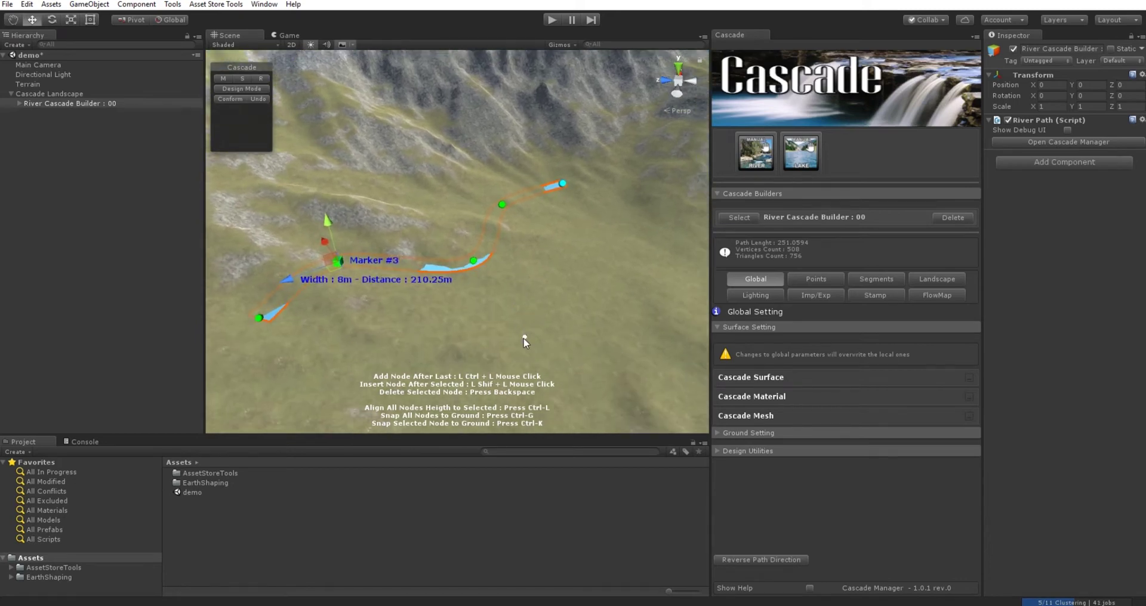
middle_drag(473, 317, 566, 319)
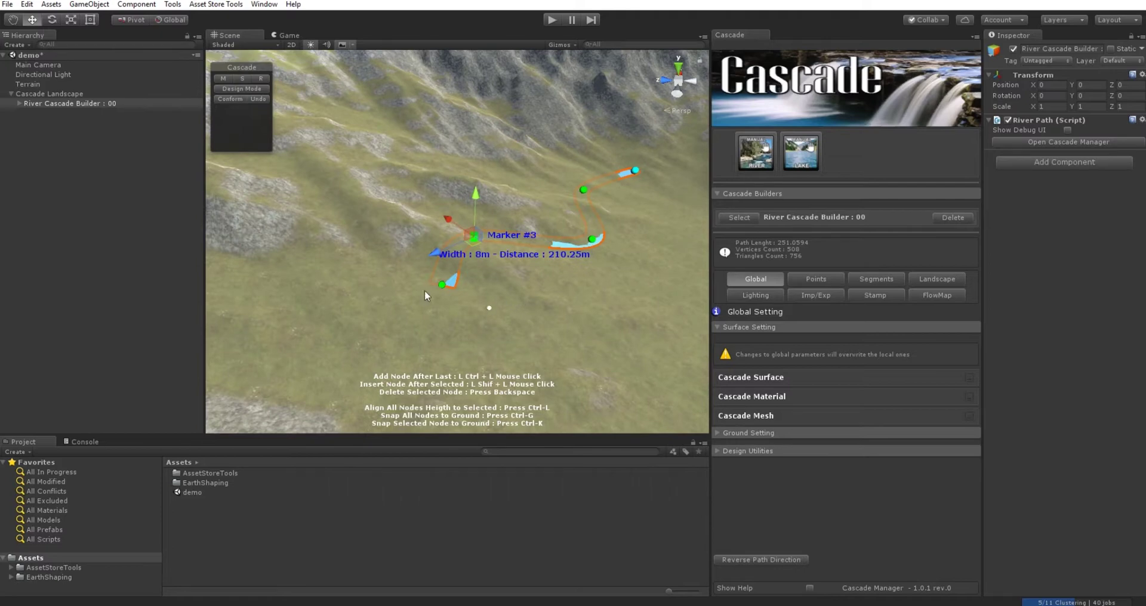
click(235, 100)
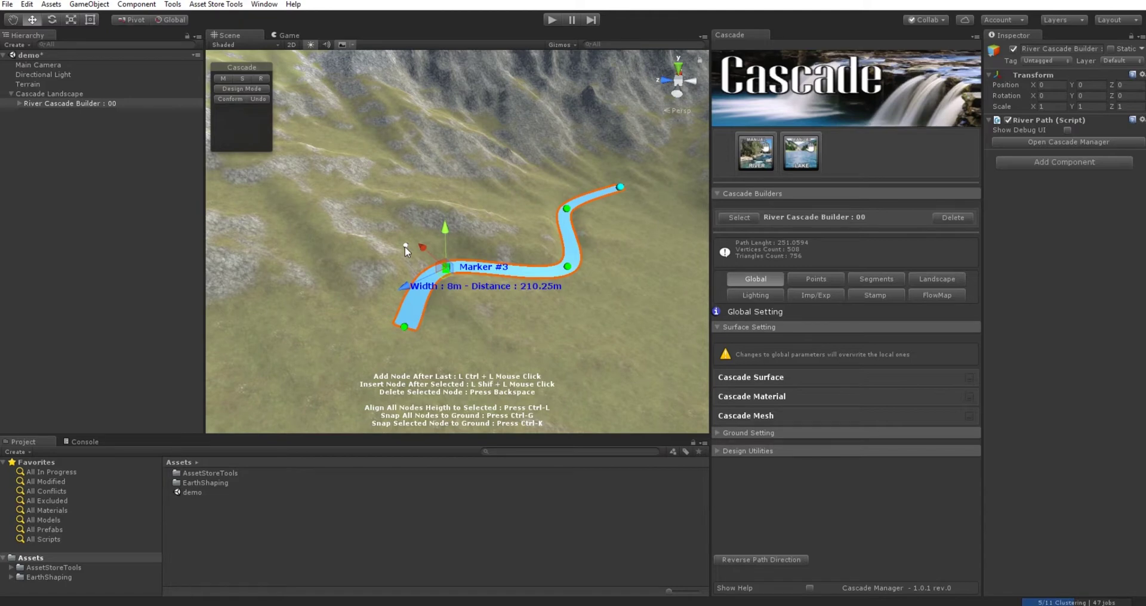
- Review the river's Cascade Material and Cascade Mesh options in the global surface settings
middle_drag(337, 261, 322, 267)
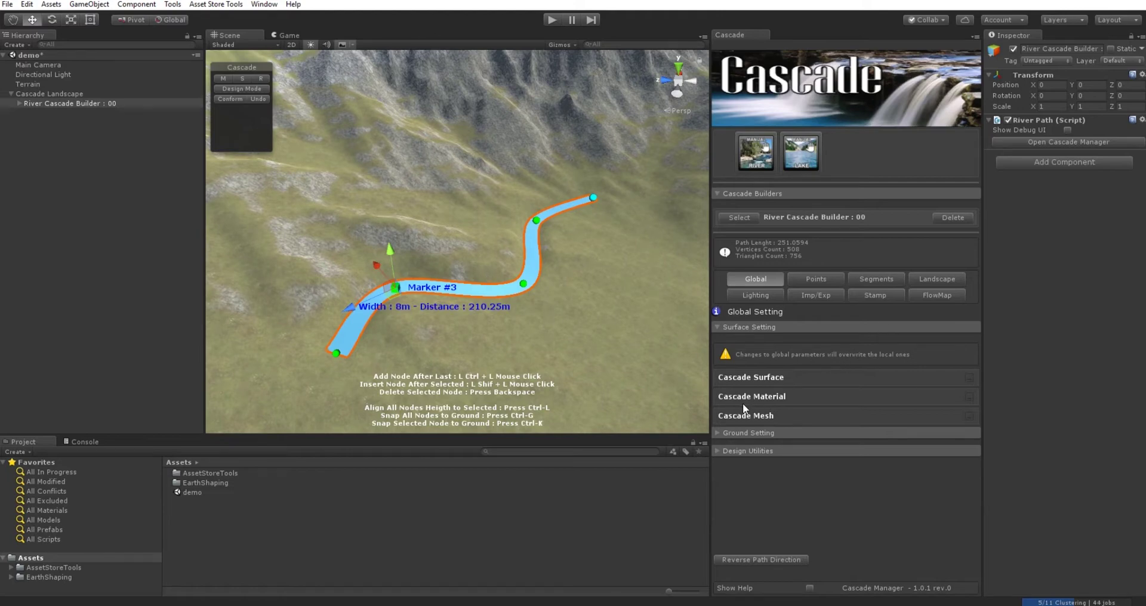
middle_drag(576, 329, 573, 334)
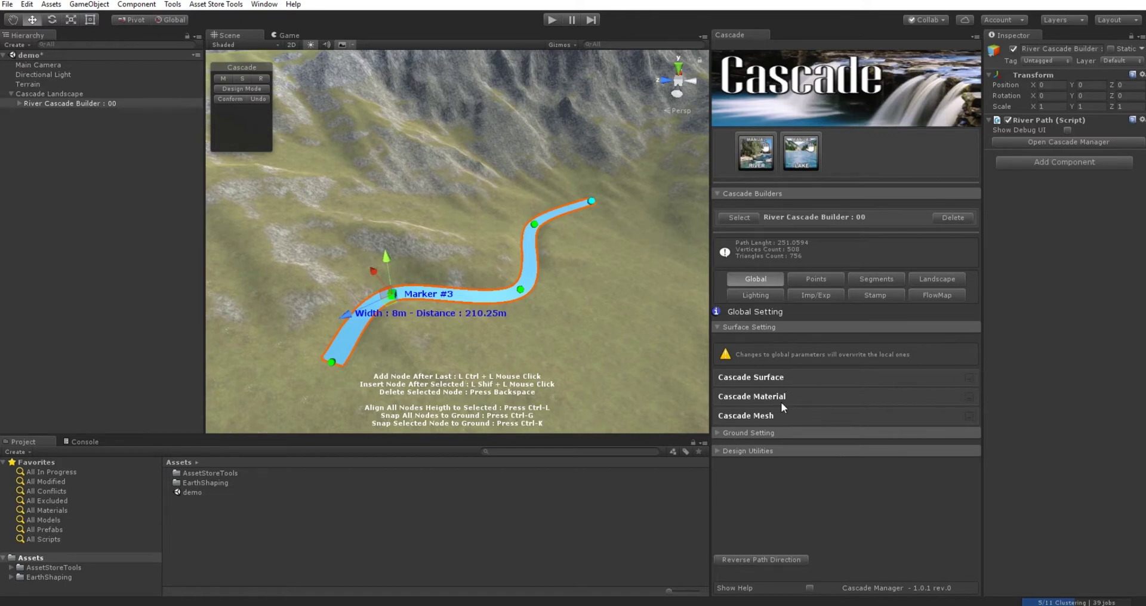
click(969, 397)
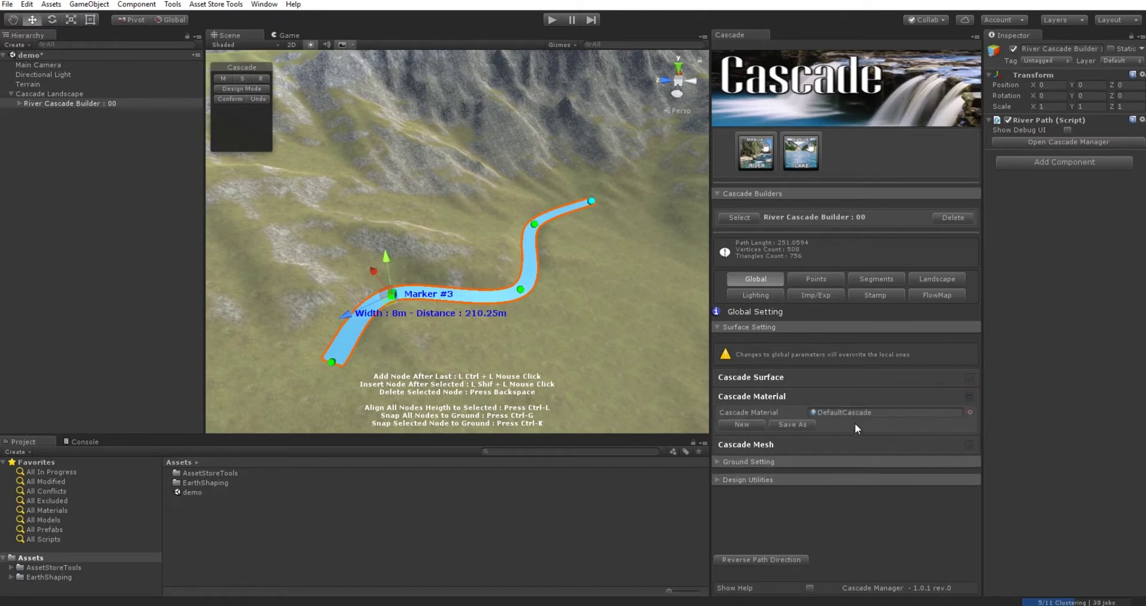
click(971, 398)
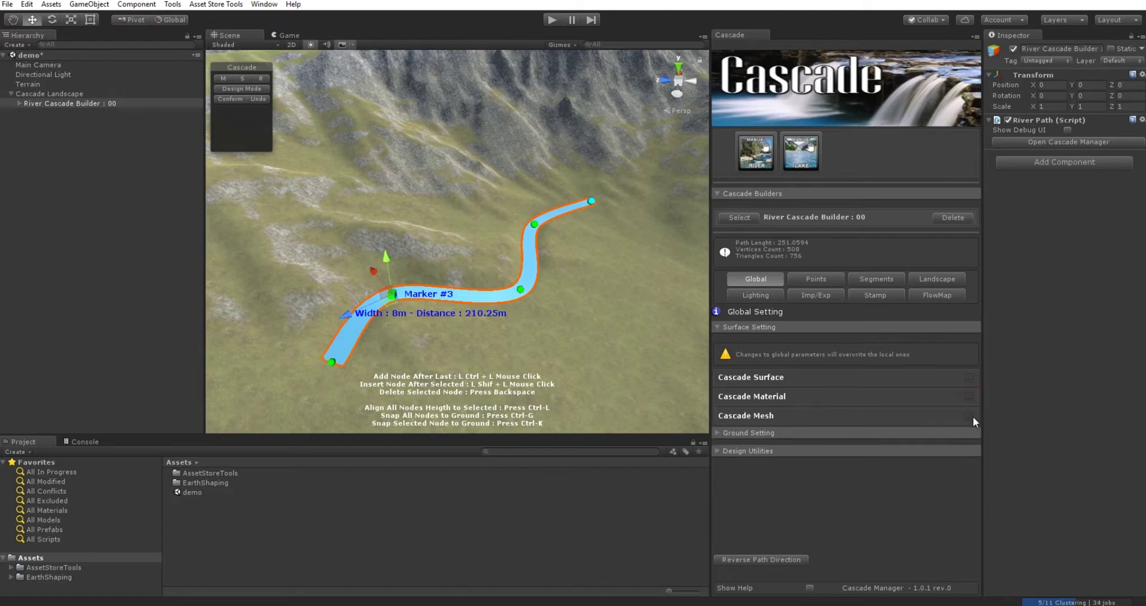
click(971, 417)
scroll(955, 420, down, 1)
middle_drag(552, 328, 590, 369)
middle_drag(511, 359, 500, 333)
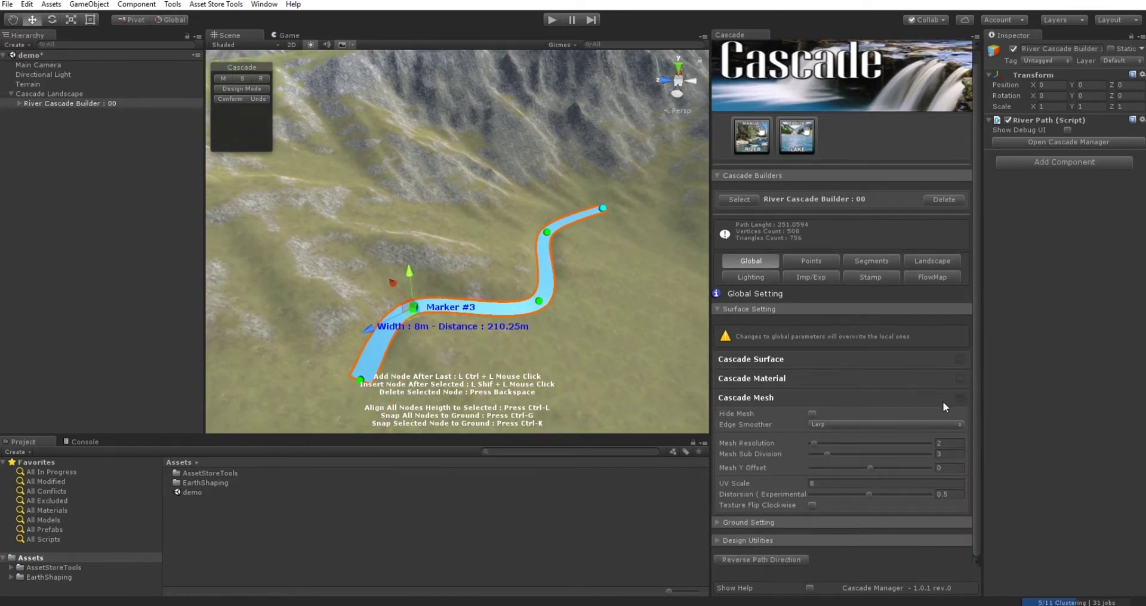
click(962, 399)
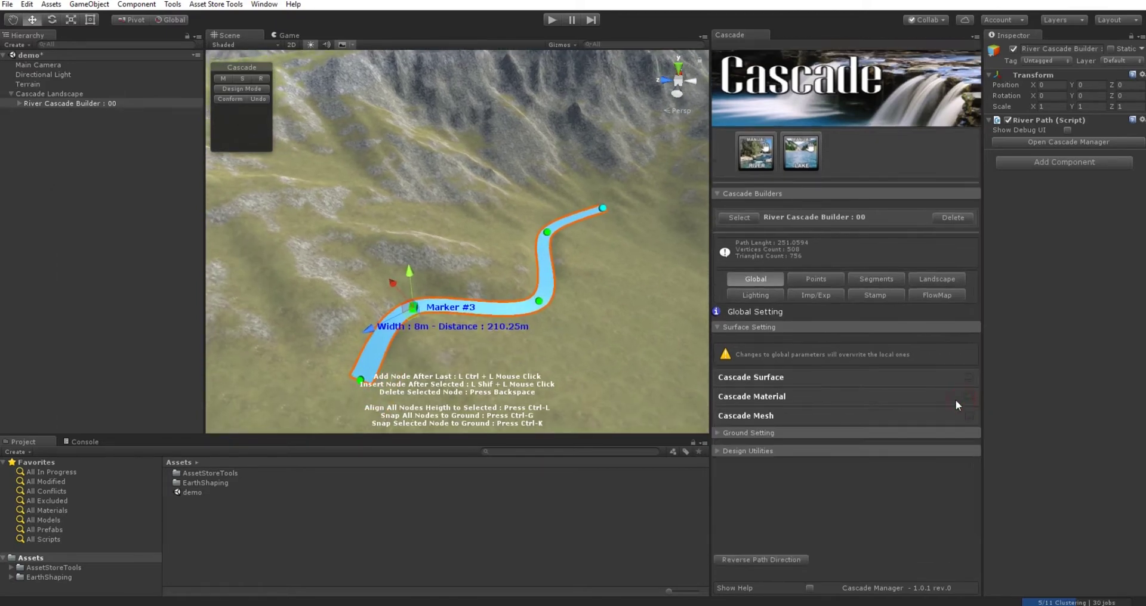
- Collapse the surface settings, review the Ground Bed options in the ground settings, and expand Path Edges
click(719, 327)
click(719, 348)
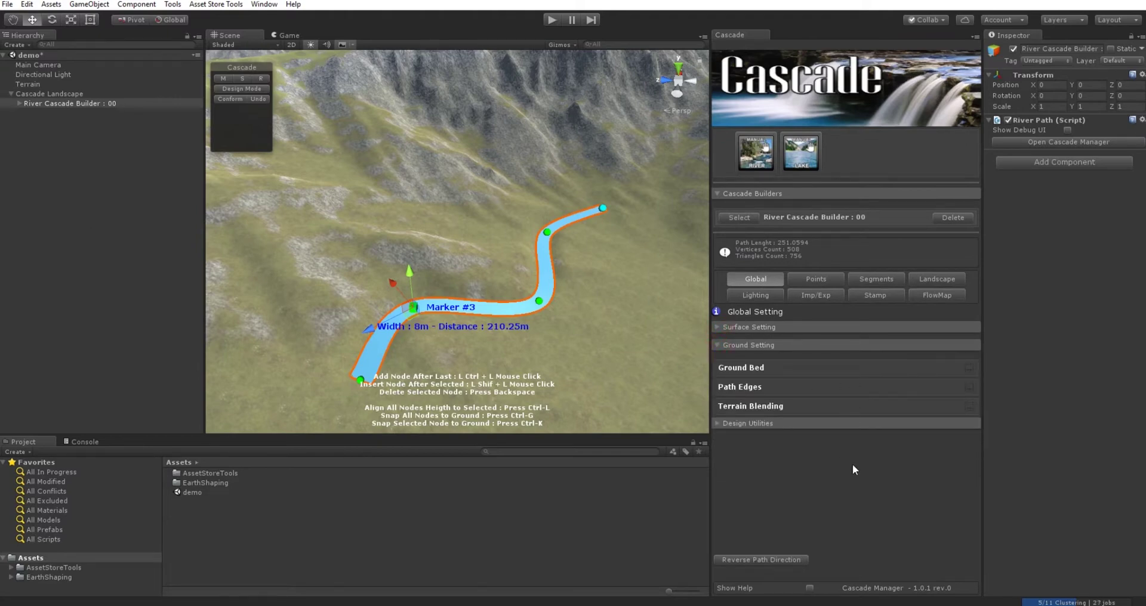
click(969, 373)
scroll(558, 322, down, 2)
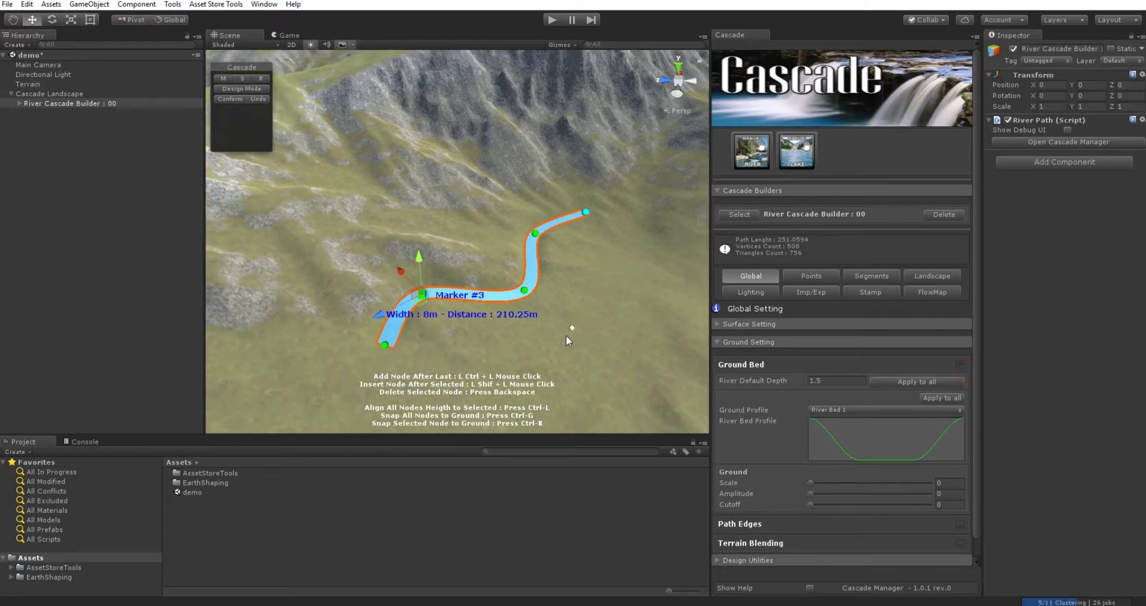
middle_drag(568, 326, 574, 352)
scroll(575, 352, up, 3)
alt+drag(593, 349, 592, 278)
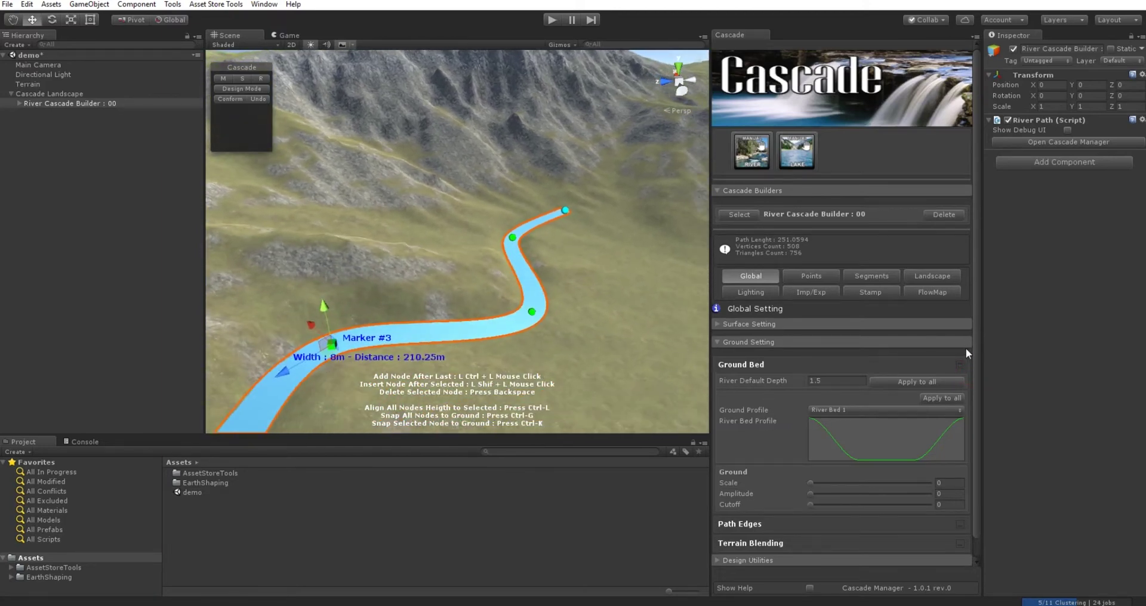
click(960, 365)
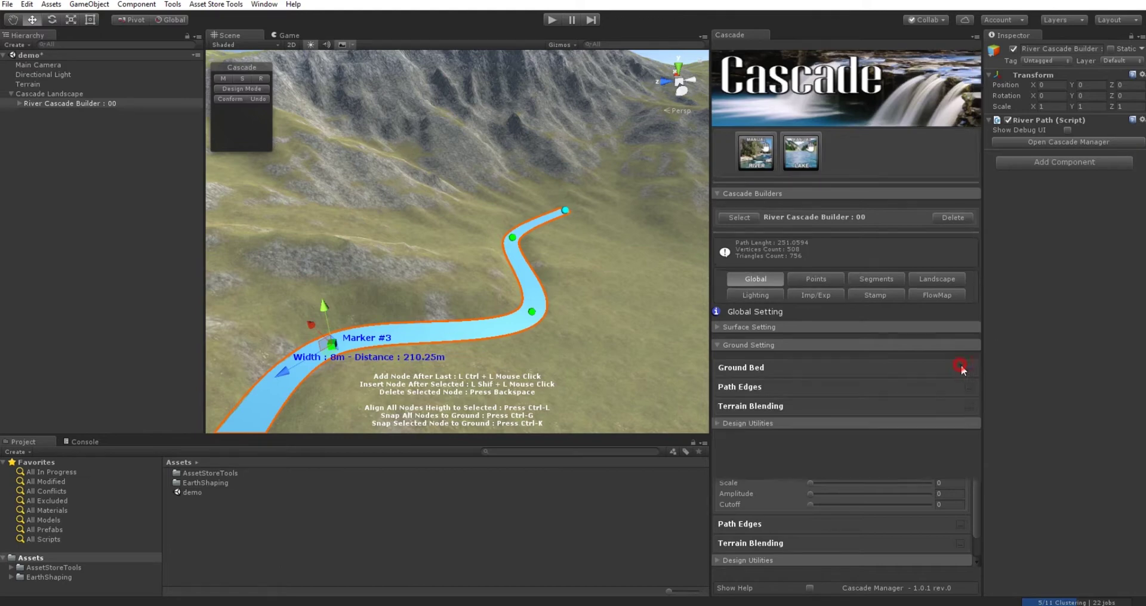
click(969, 389)
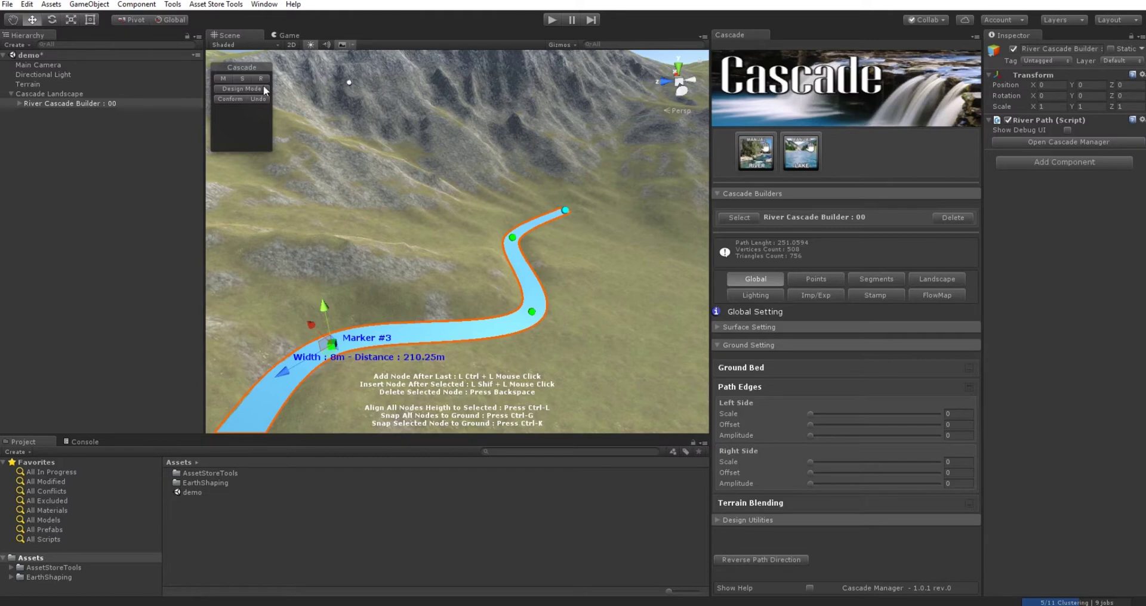
- Scale the Marker #3 node to widen the river there to about 26.69 m, and conform the terrain to it
click(244, 81)
middle_drag(413, 257, 408, 223)
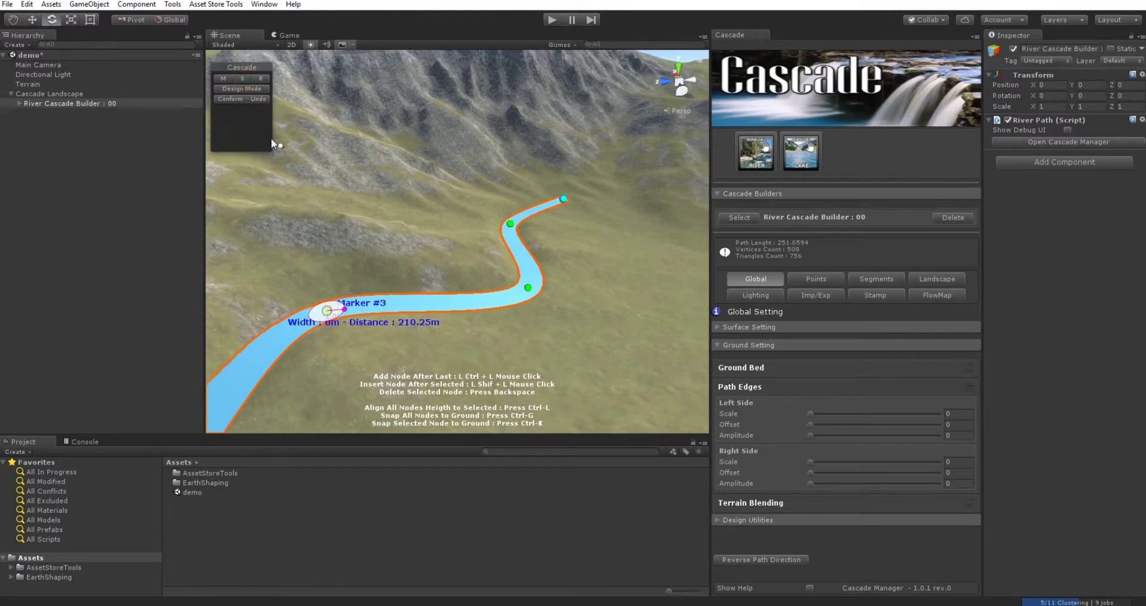
click(261, 79)
mouse_move(269, 309)
mouse_down()
mouse_move(175, 300)
mouse_move(242, 305)
mouse_move(192, 298)
mouse_up()
middle_drag(477, 389, 529, 384)
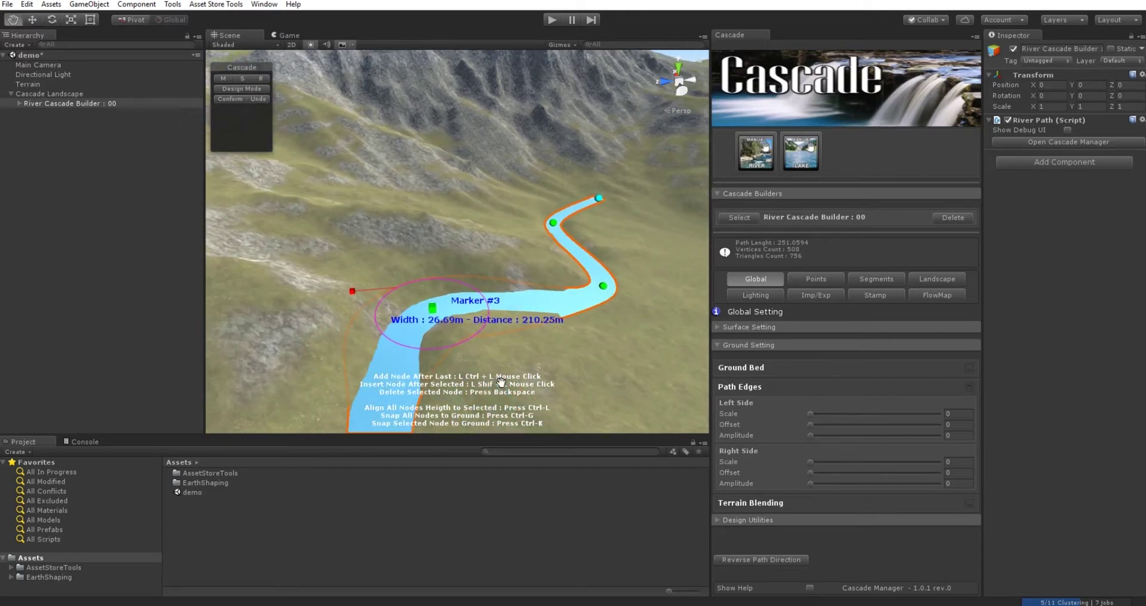
click(230, 99)
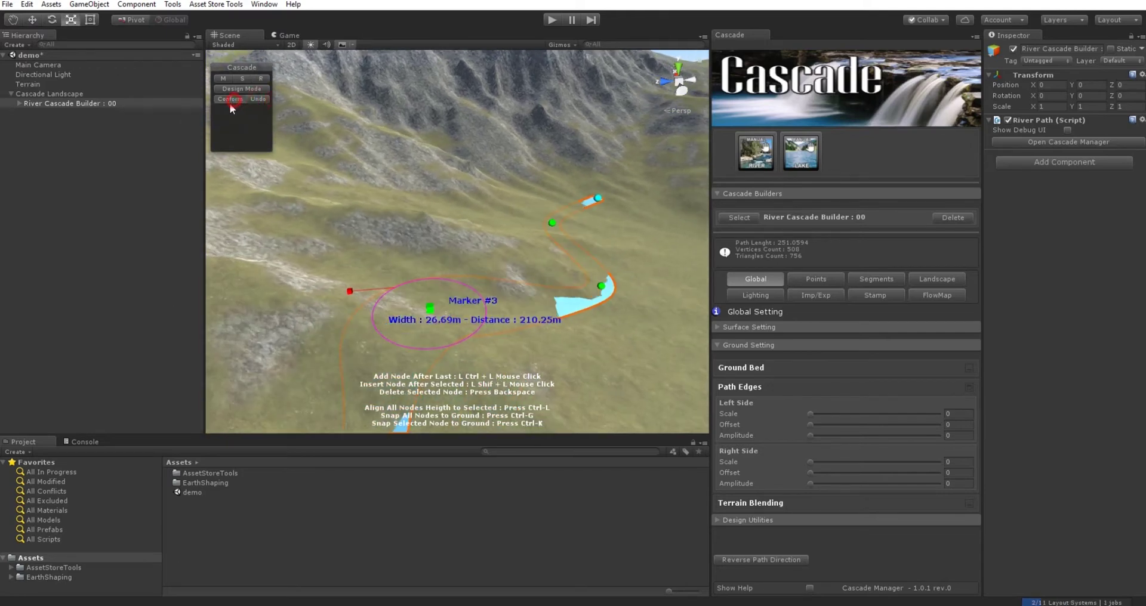
middle_drag(548, 338, 483, 345)
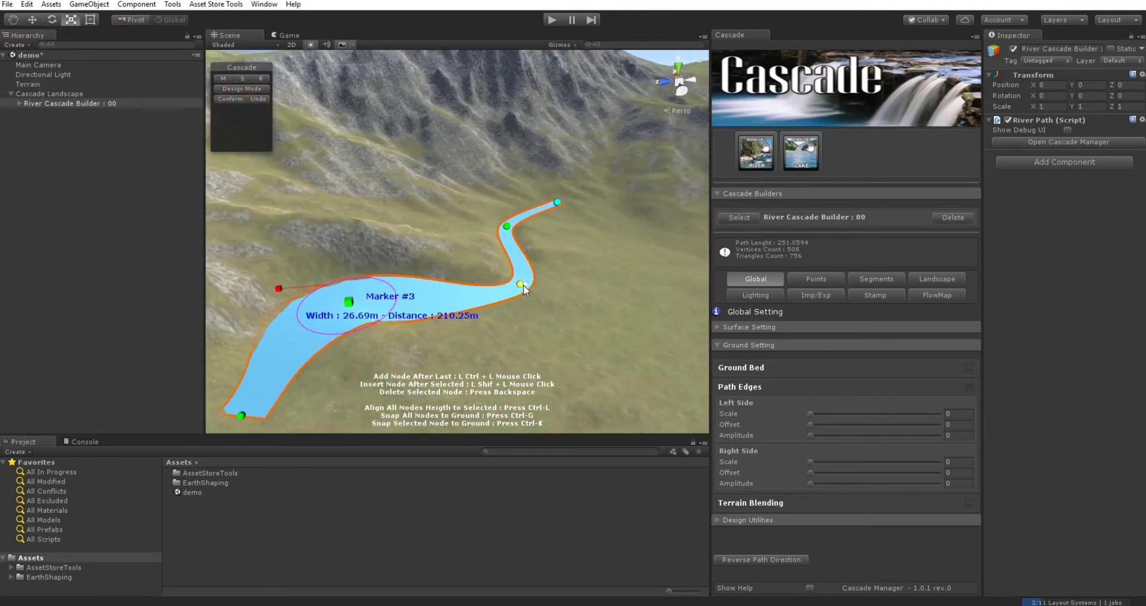
- Select the Marker #2 node, undo the terrain conforming, and scale the node to widen the river there to about 23.27 m
click(521, 285)
click(253, 99)
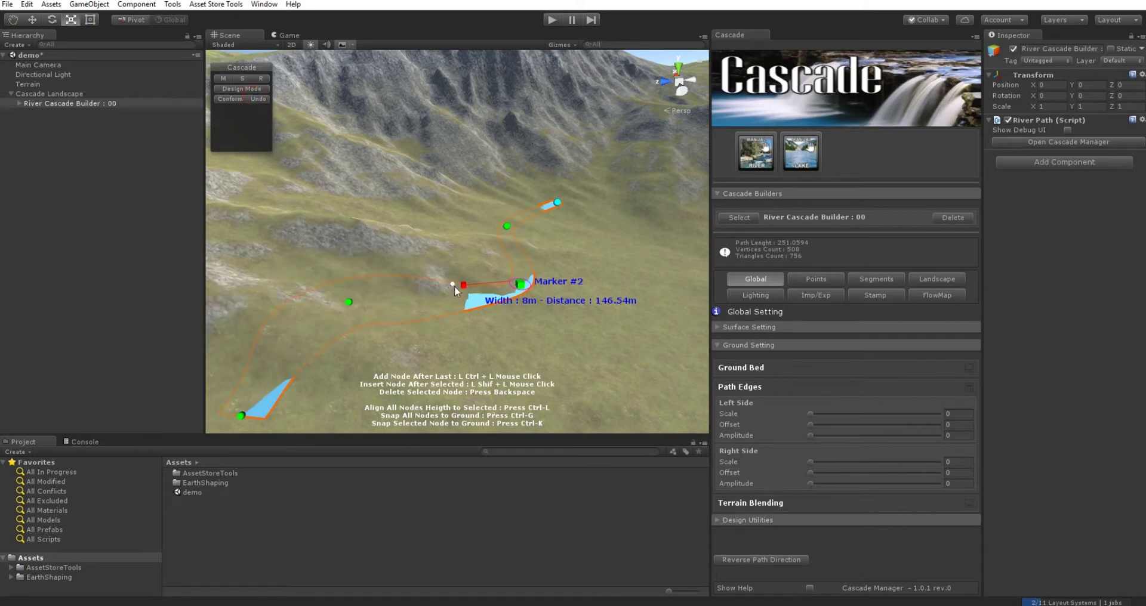
drag(453, 286, 374, 278)
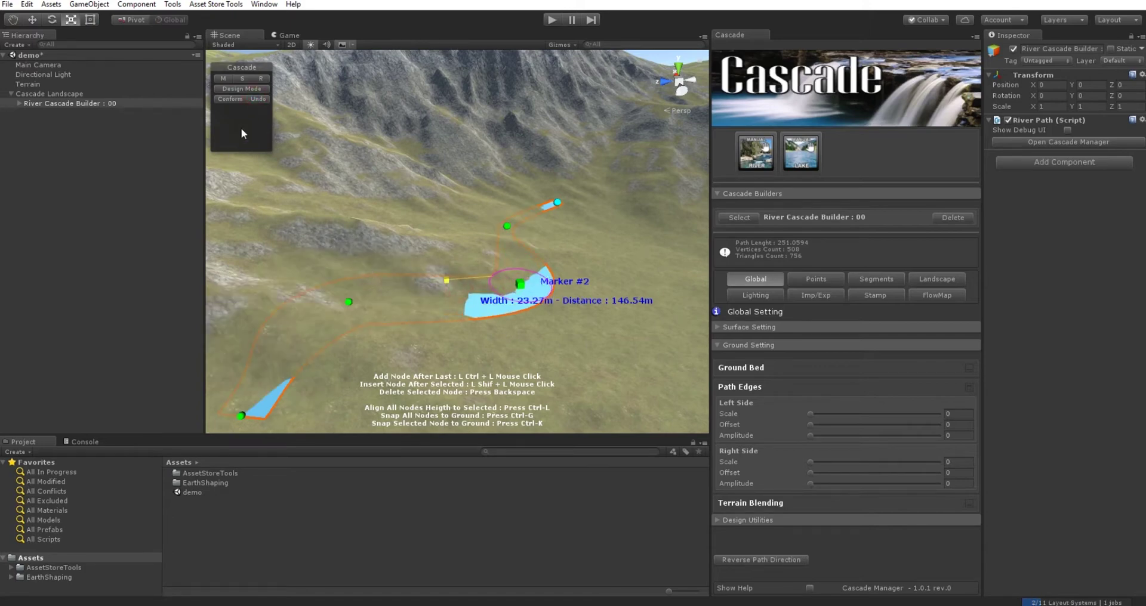
- Raise the Marker #2 node slightly with the move handles and conform the terrain to the river
click(224, 79)
click(223, 79)
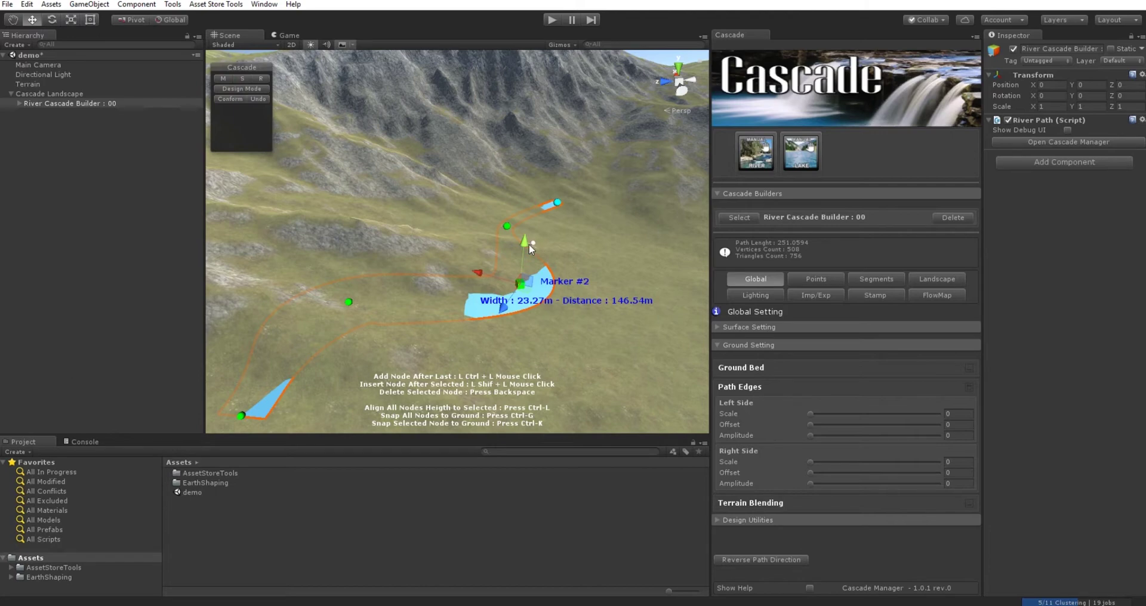
drag(529, 244, 525, 235)
click(234, 99)
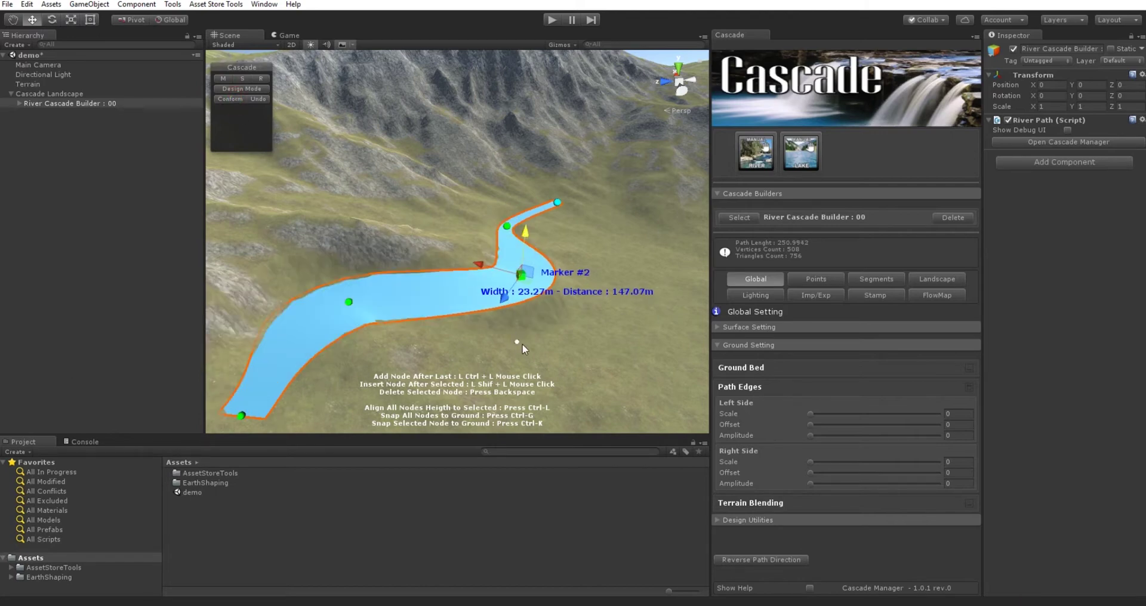
right_drag(522, 343, 542, 388)
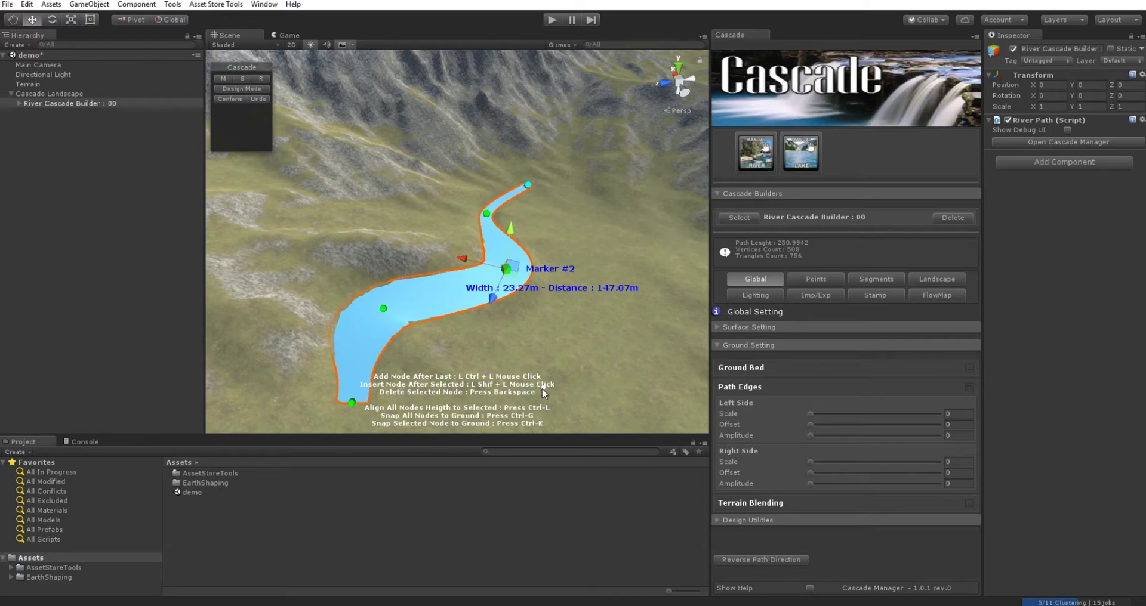
- Collapse the Path Edges options and review the Terrain Blending options in the ground settings
click(967, 388)
click(959, 404)
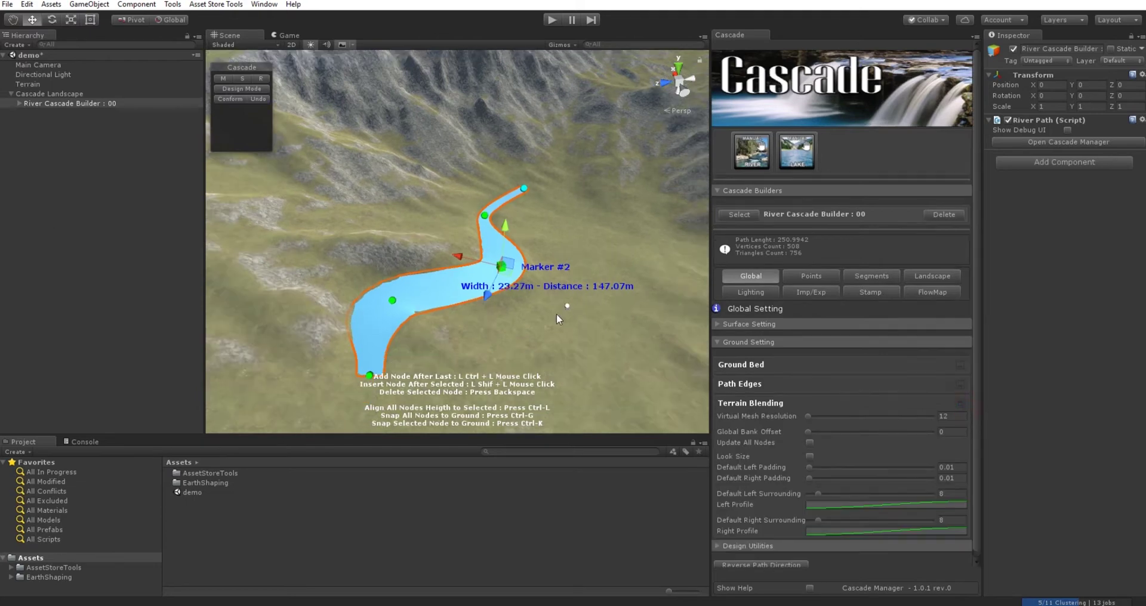
middle_drag(557, 314, 543, 323)
scroll(543, 323, up, 3)
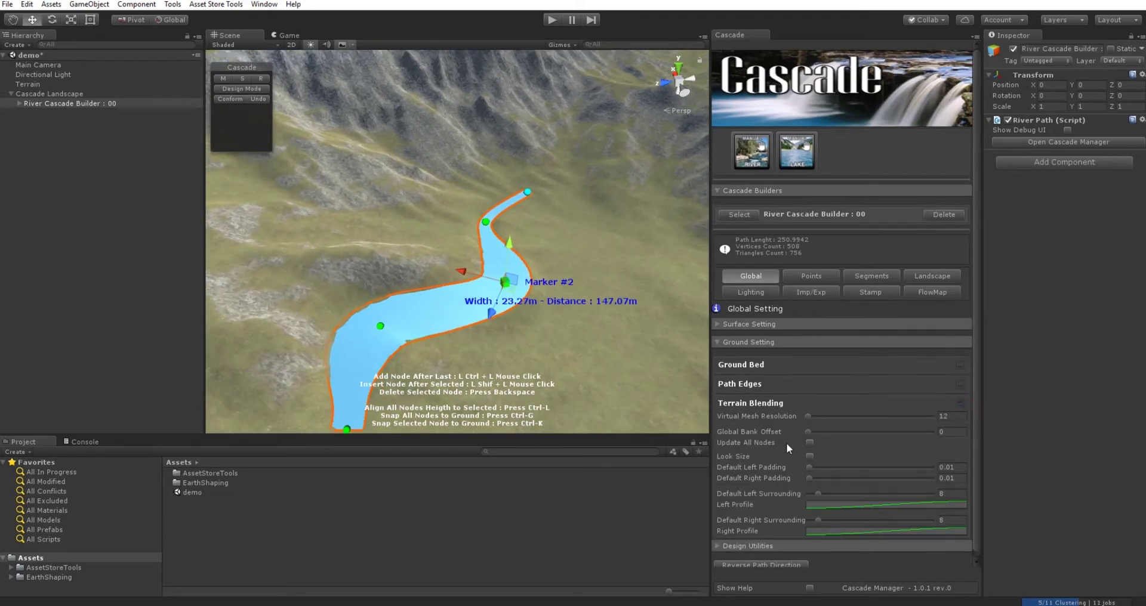
scroll(919, 448, down, 1)
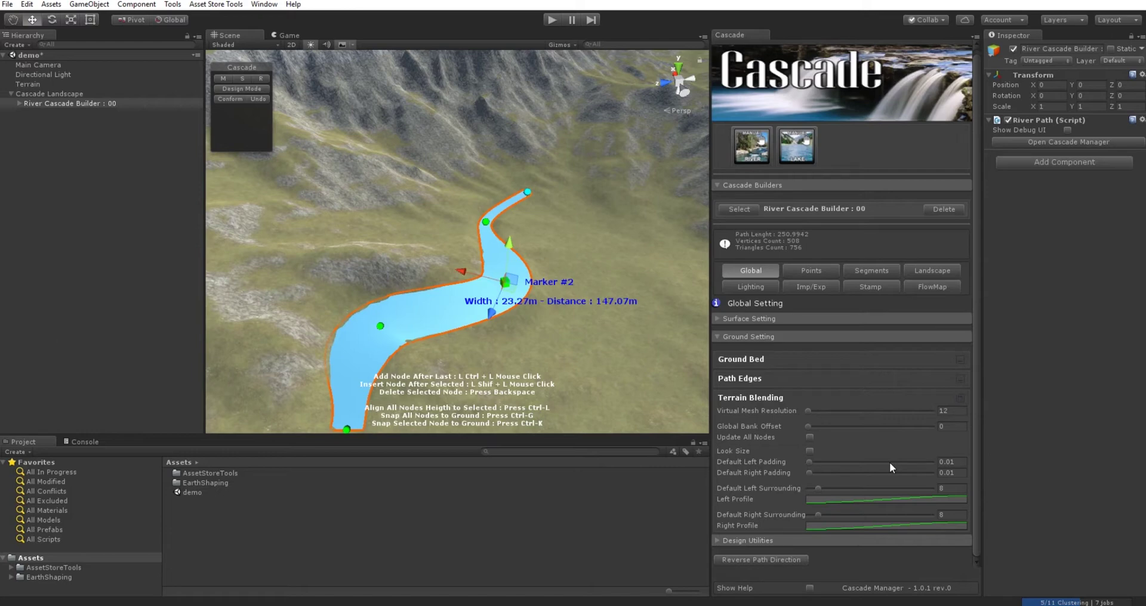
click(961, 396)
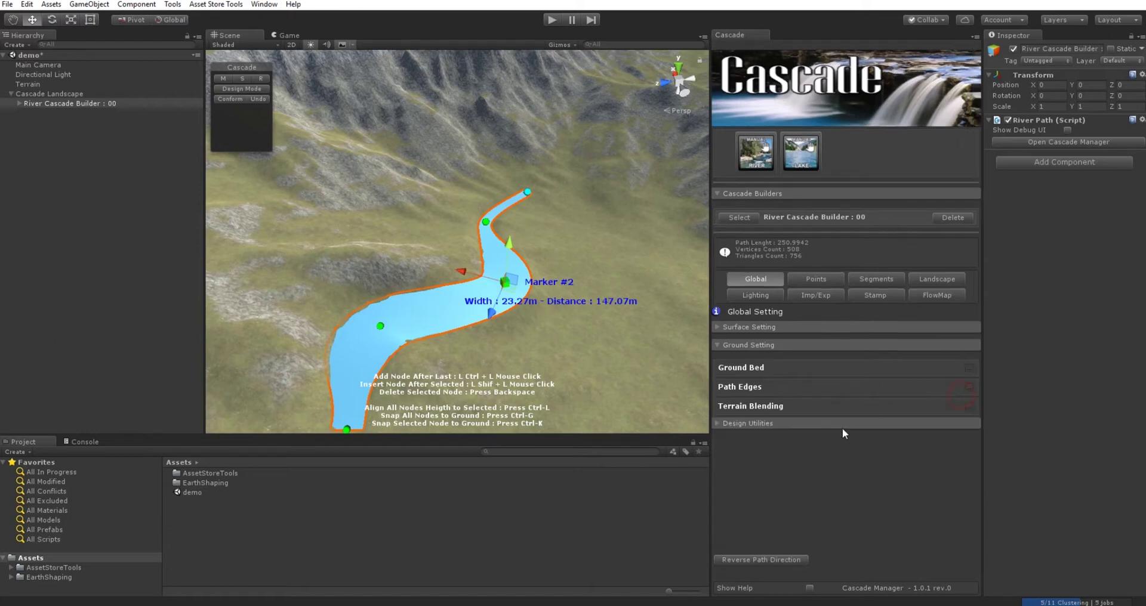
- Open the Design Utilities and show the critical points along the river path
click(718, 424)
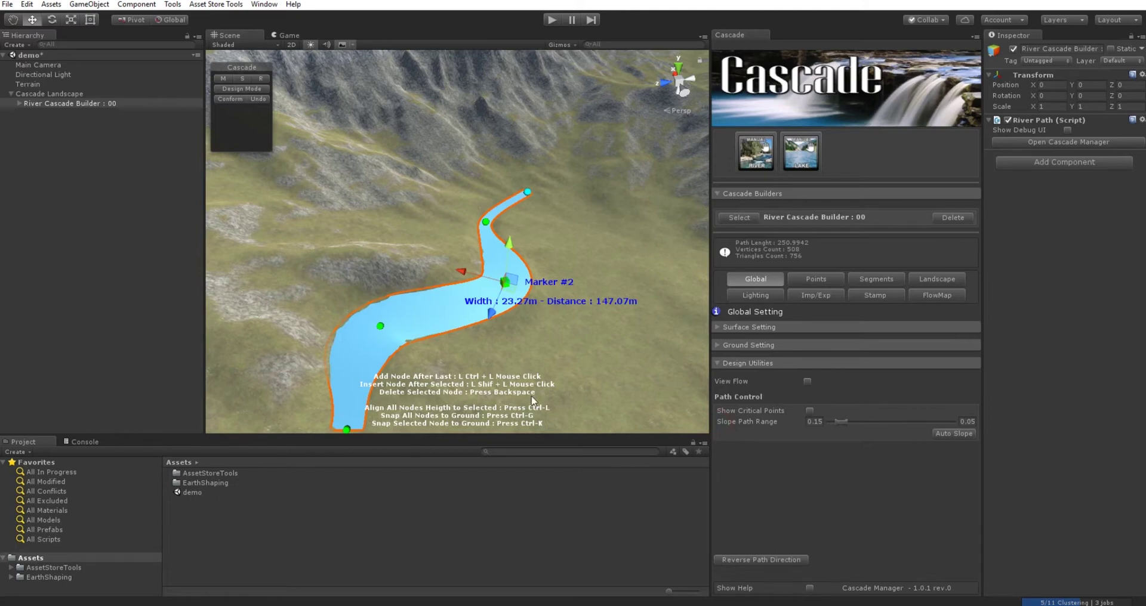
alt+drag(540, 384, 509, 397)
middle_drag(509, 397, 509, 361)
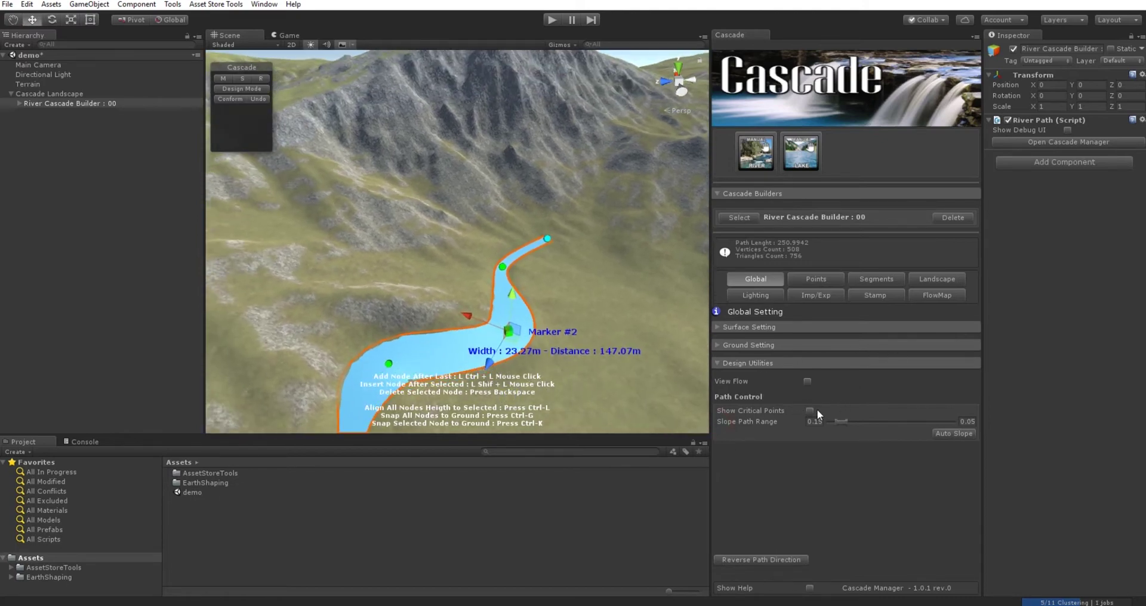
click(811, 413)
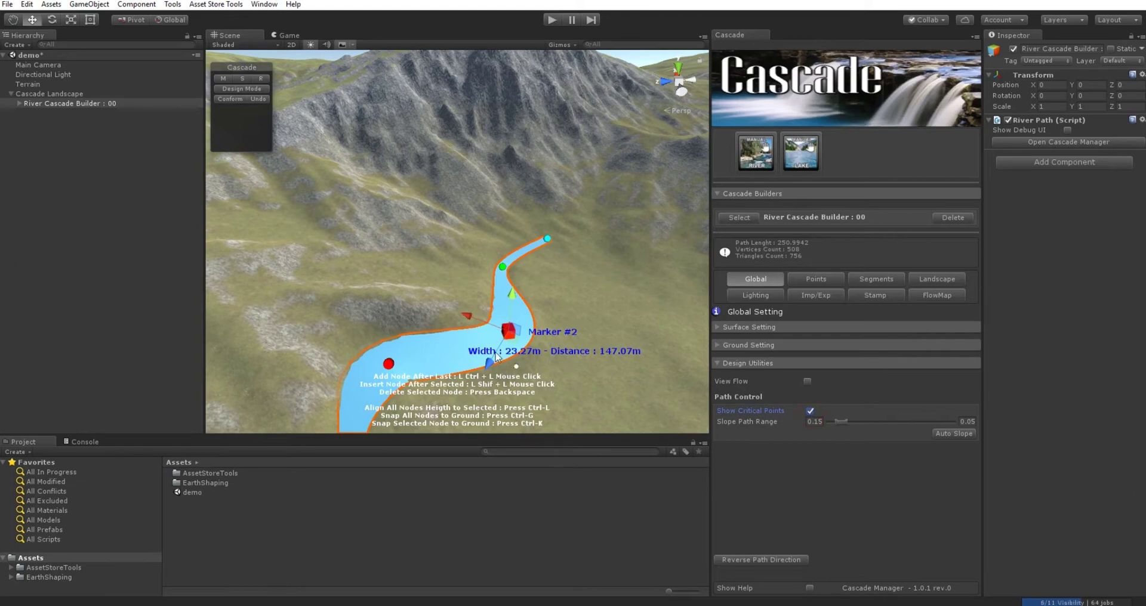
key(s)
right_drag(518, 346, 546, 353)
mouse_move(546, 354)
alt+mouse_down()
mouse_move(536, 349)
mouse_move(548, 361)
alt+mouse_up()
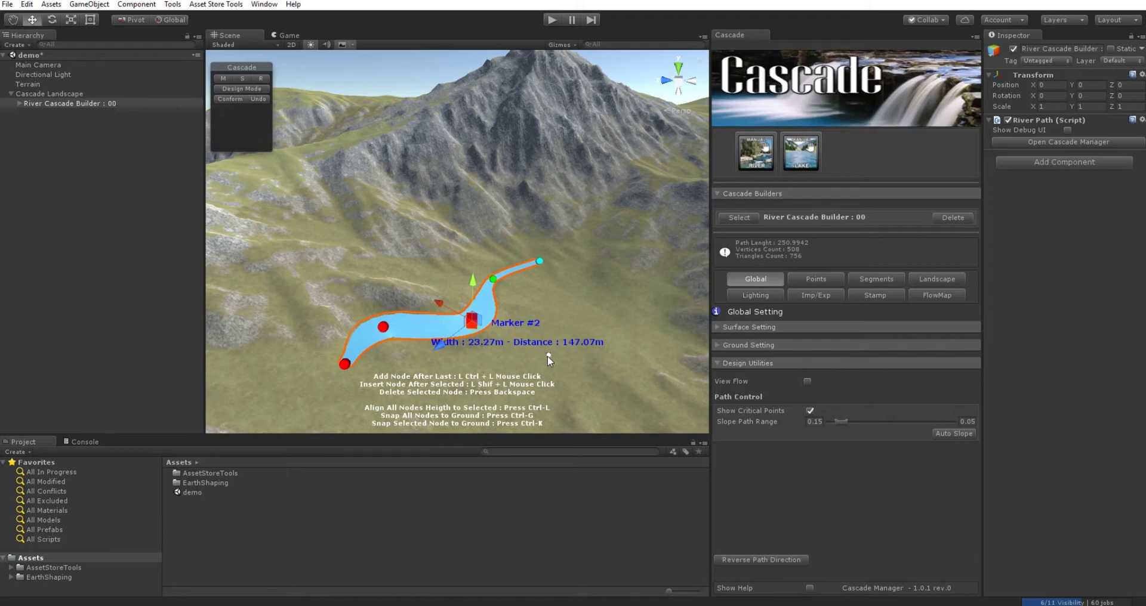
- Apply Auto Slope to the river path, conform the terrain to it, and collapse the Design Utilities
click(953, 435)
alt+drag(649, 346, 618, 360)
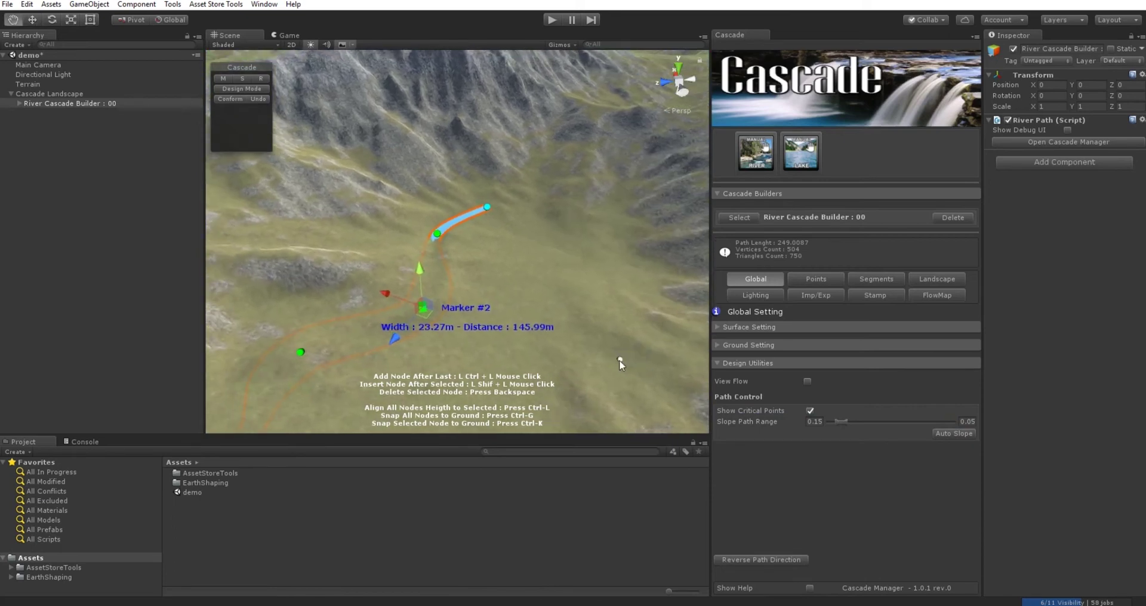
click(242, 100)
right_drag(553, 260, 562, 302)
middle_drag(562, 302, 619, 318)
right_drag(619, 318, 592, 322)
middle_drag(579, 320, 539, 331)
click(719, 362)
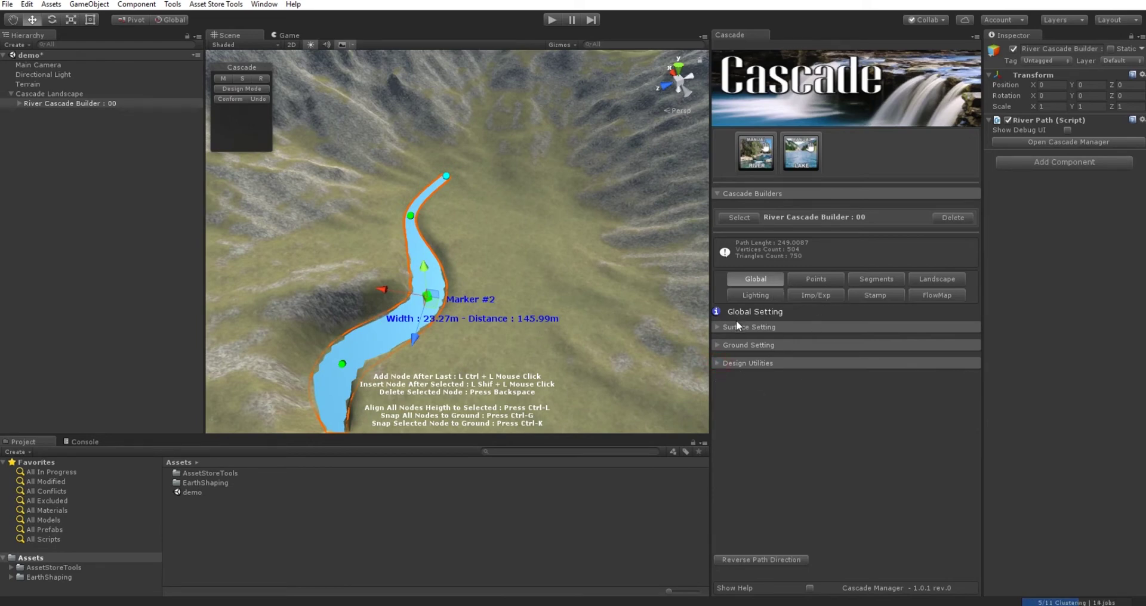
- Open the point settings, step to the neighbouring river point and back to point 2, and inspect it up close
click(815, 279)
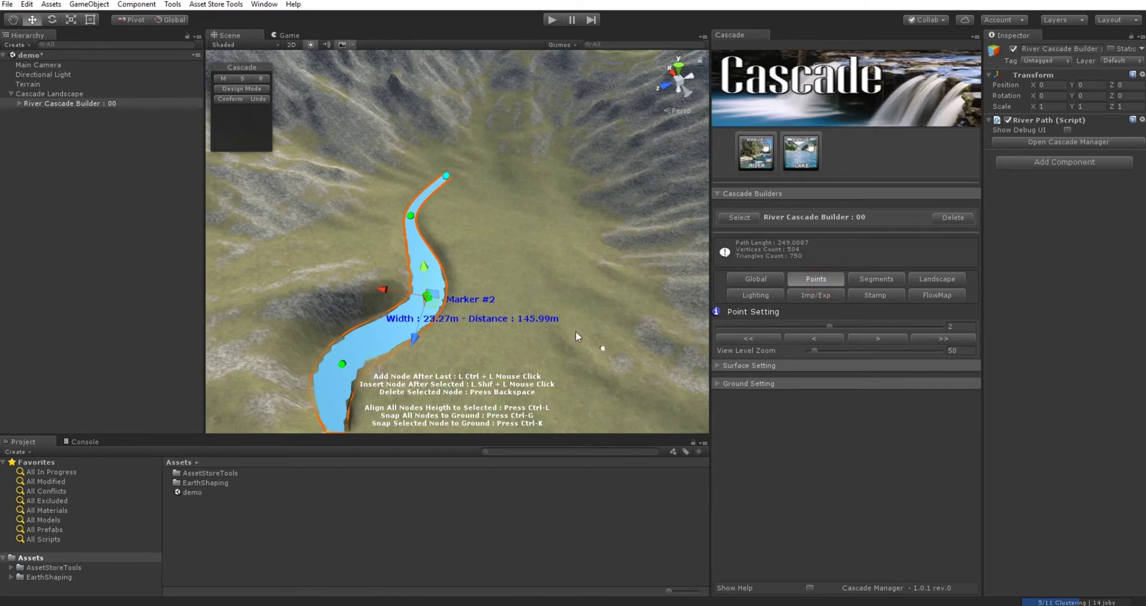
alt+drag(575, 331, 574, 308)
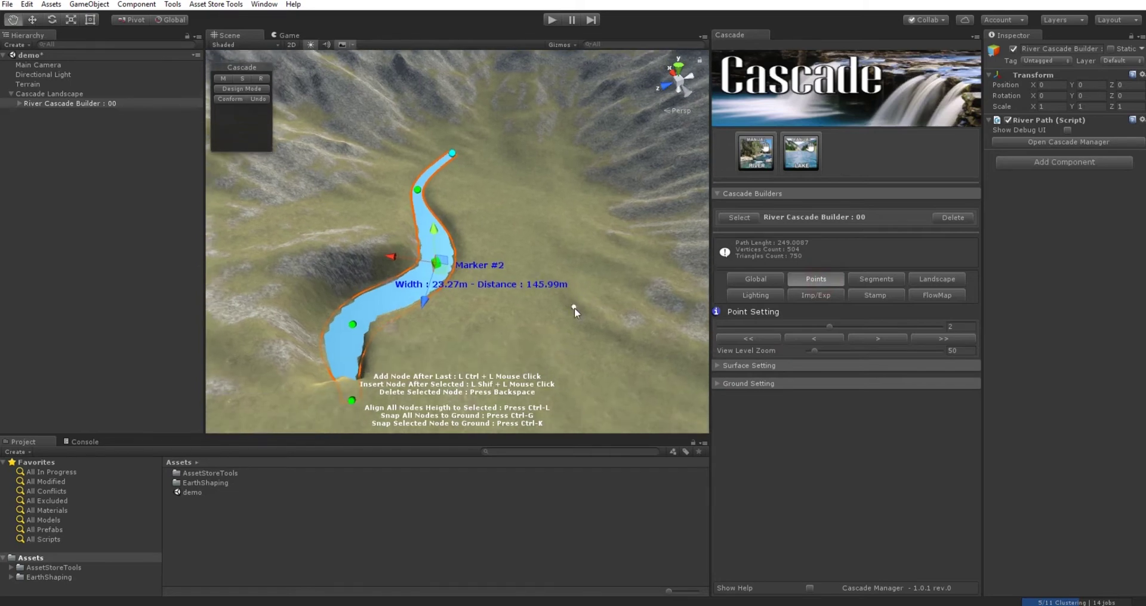
click(853, 339)
click(822, 338)
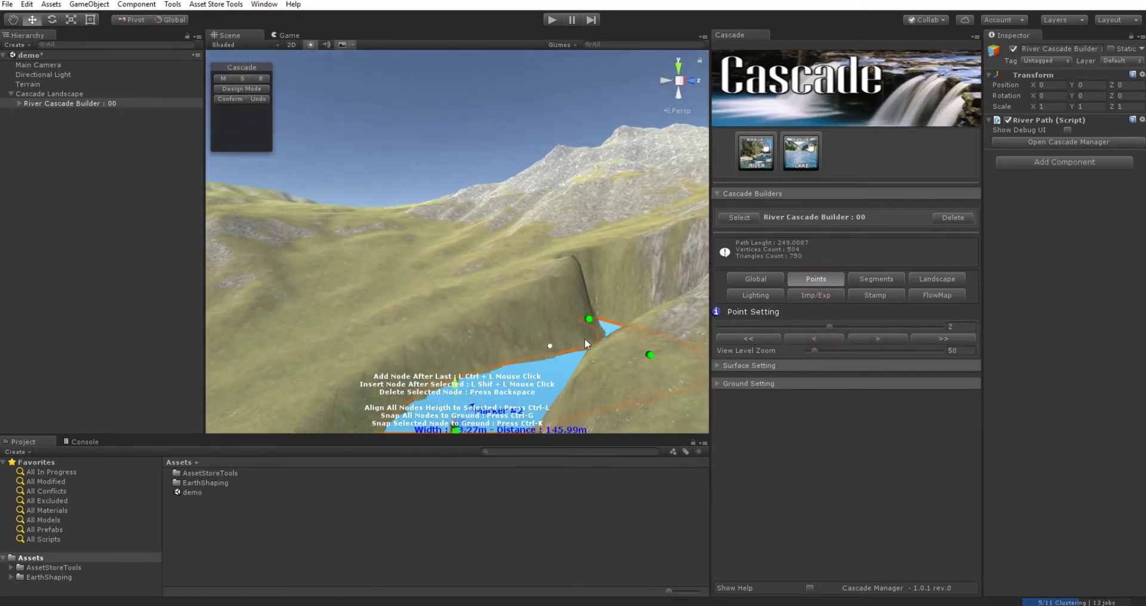
mouse_move(541, 323)
alt+mouse_down()
mouse_move(568, 341)
mouse_move(574, 373)
alt+mouse_up()
mouse_move(575, 277)
alt+mouse_down()
mouse_move(571, 340)
mouse_move(588, 352)
alt+mouse_up()
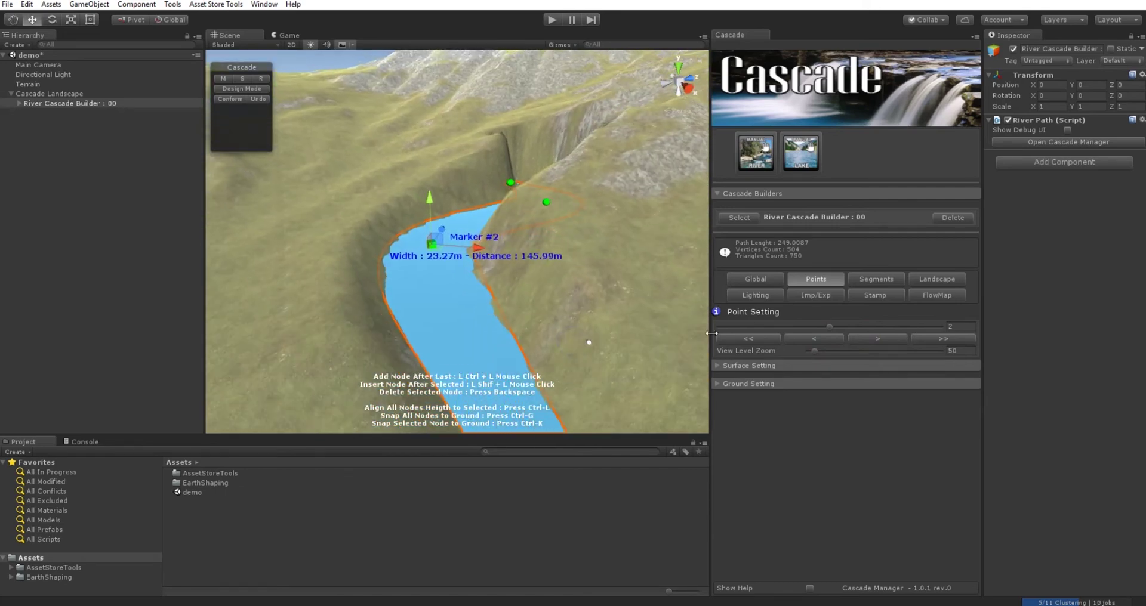
- Review the surface settings and the ground settings of river point 2
click(721, 366)
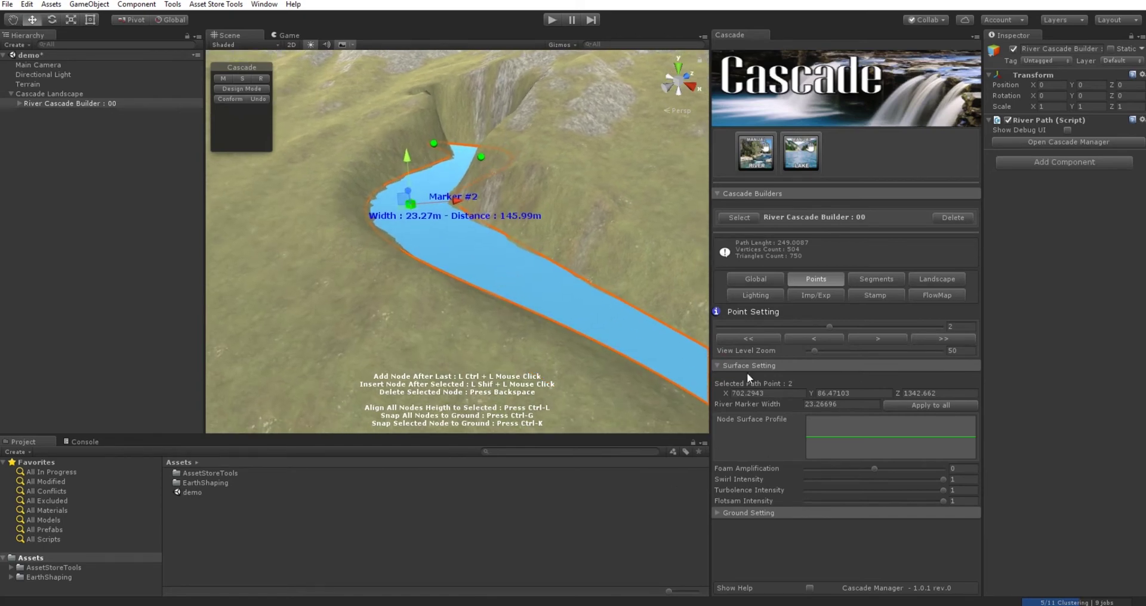
click(718, 365)
click(722, 384)
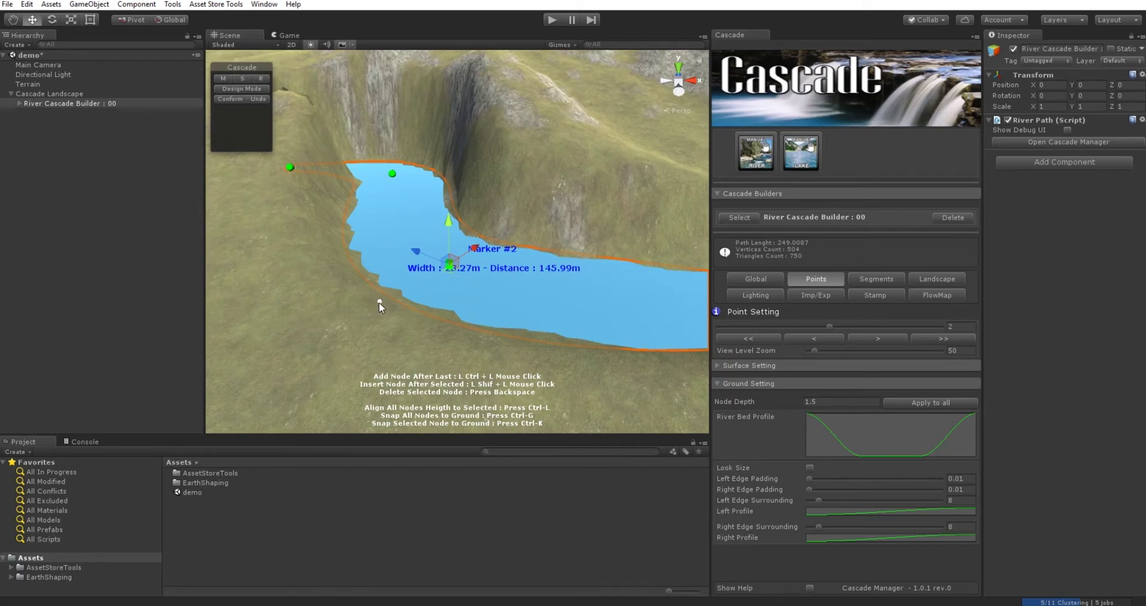
click(718, 384)
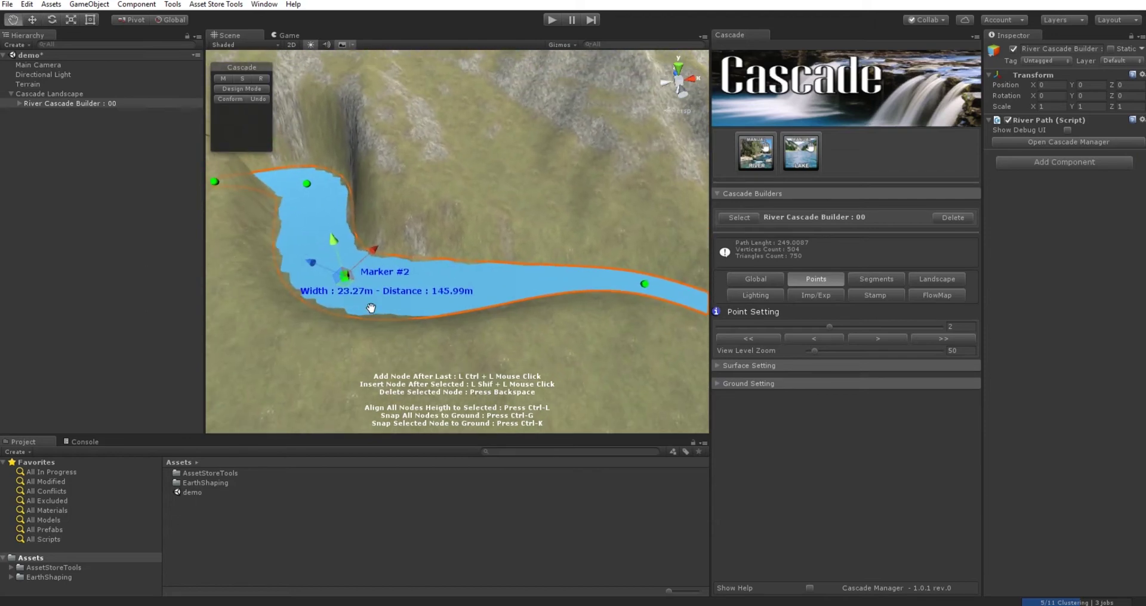
- Open the segment settings and set the cascade definition type to Lake
click(883, 280)
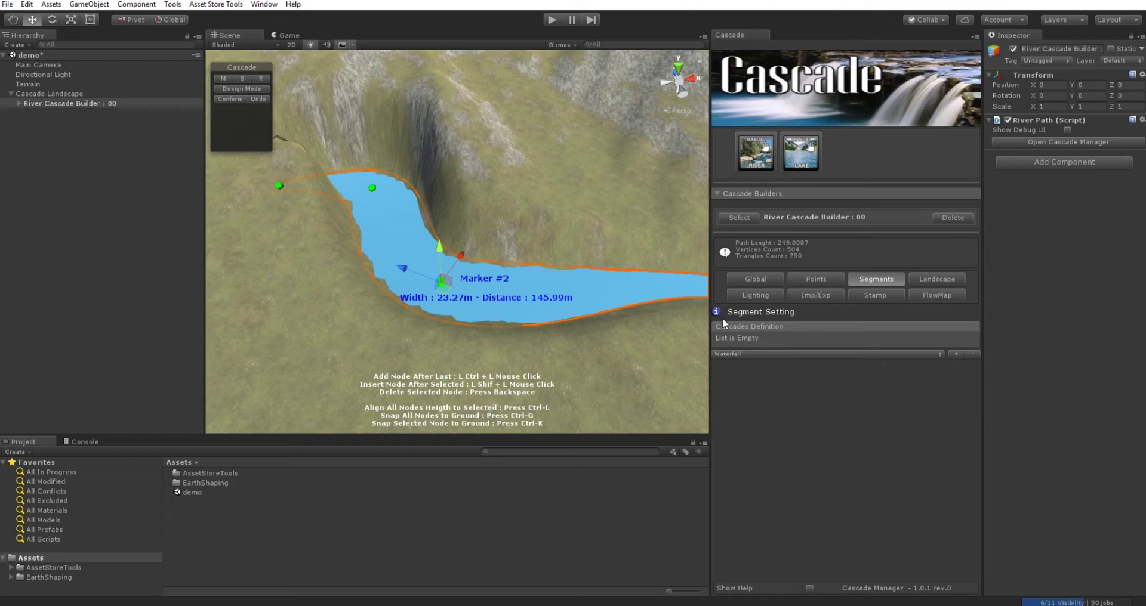
click(785, 355)
click(767, 379)
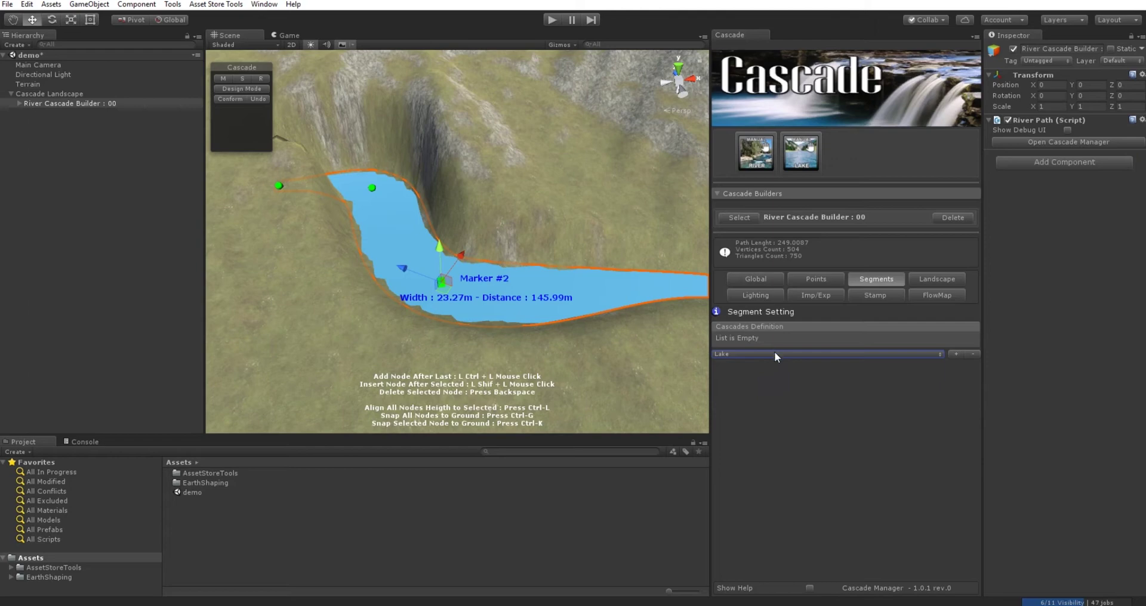
- Review the landscape settings, including Path to Conform and the conform and restore commands
click(937, 280)
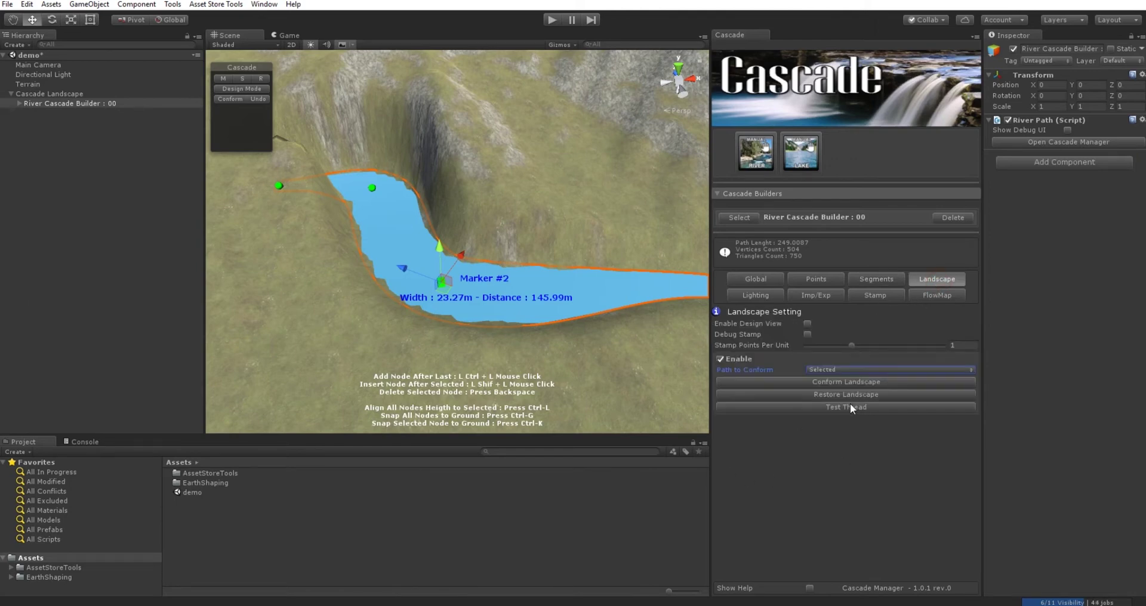
scroll(596, 345, down, 2)
middle_drag(596, 344, 606, 361)
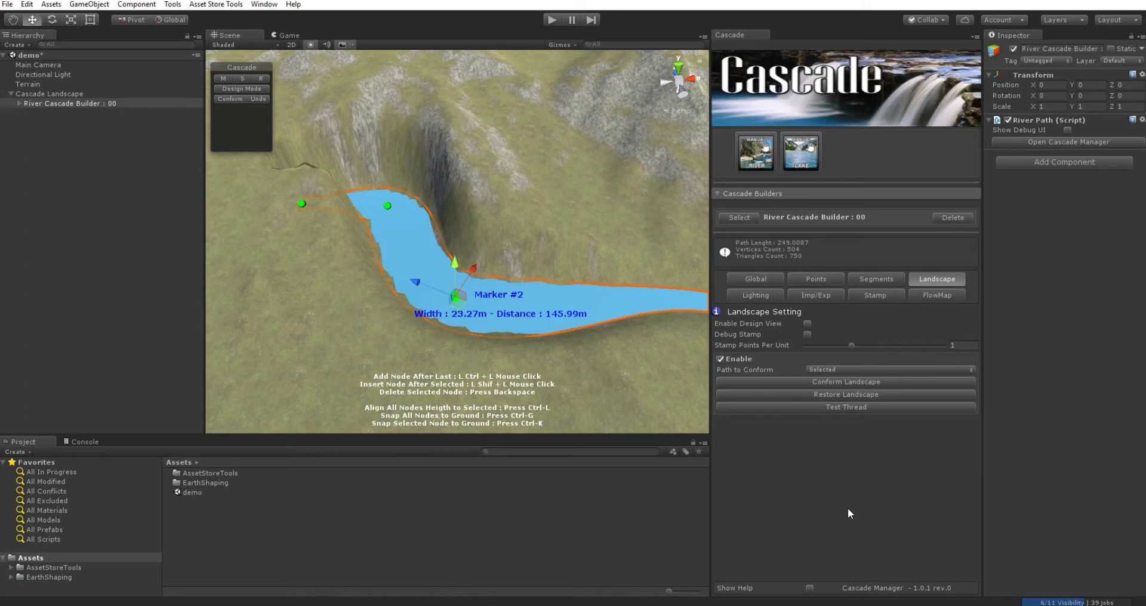
scroll(545, 220, down, 3)
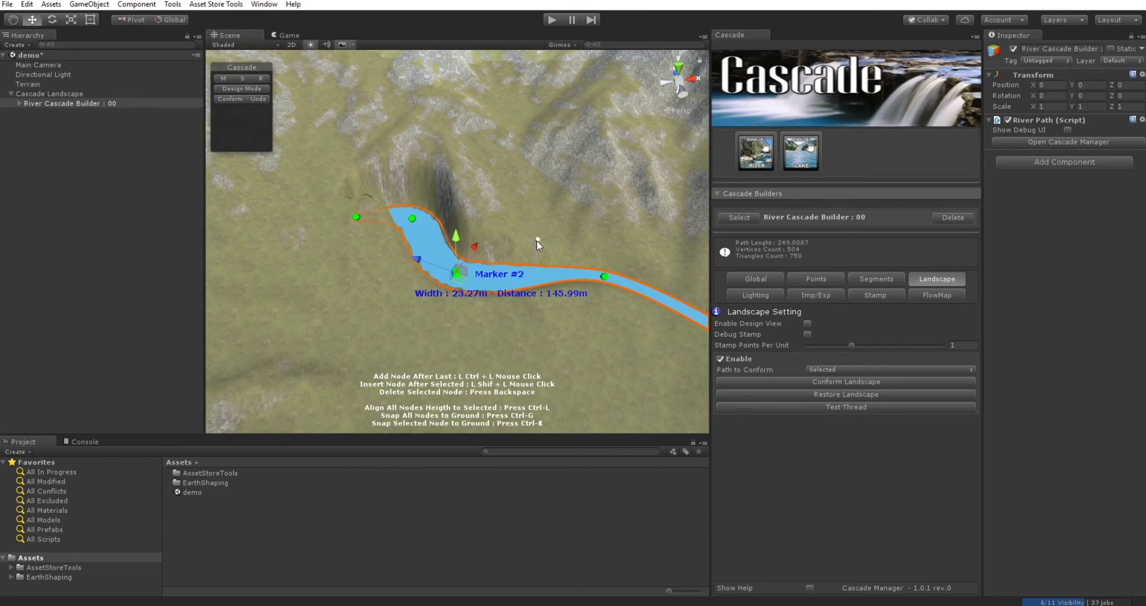
- Review the lighting settings for reflection probes and the Cascade path import and export options
click(755, 297)
scroll(477, 224, down, 2)
right_drag(477, 225, 440, 292)
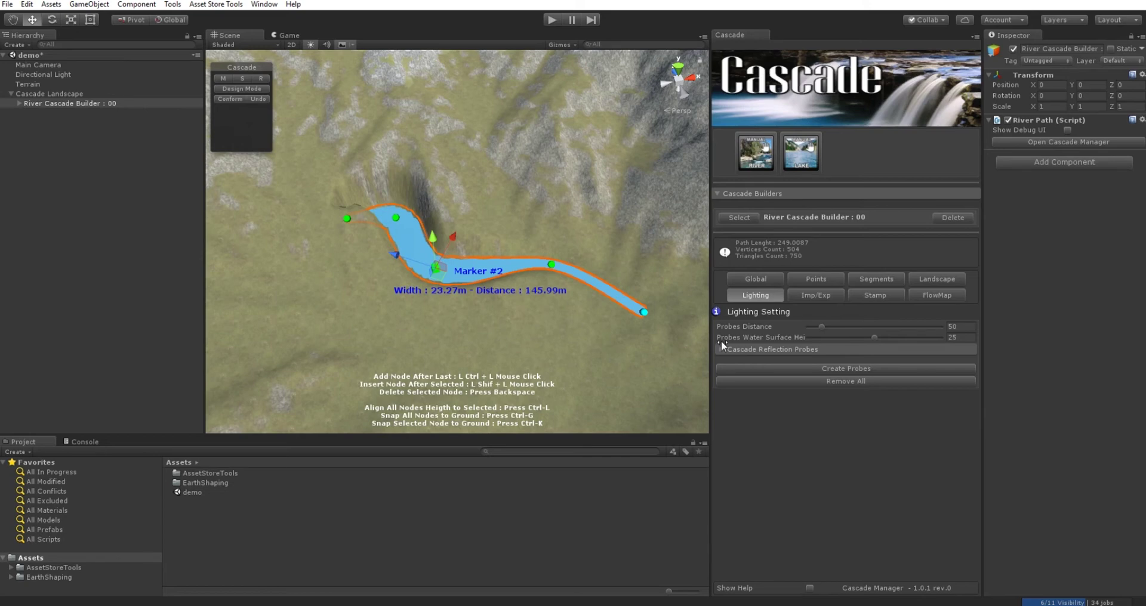
click(819, 297)
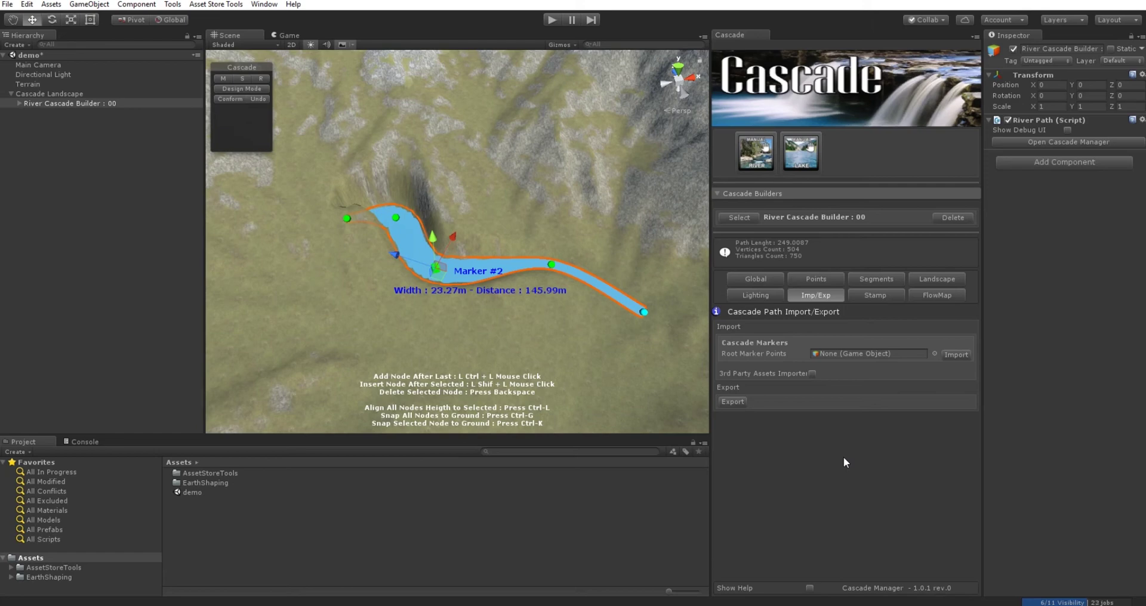
scroll(447, 237, down, 1)
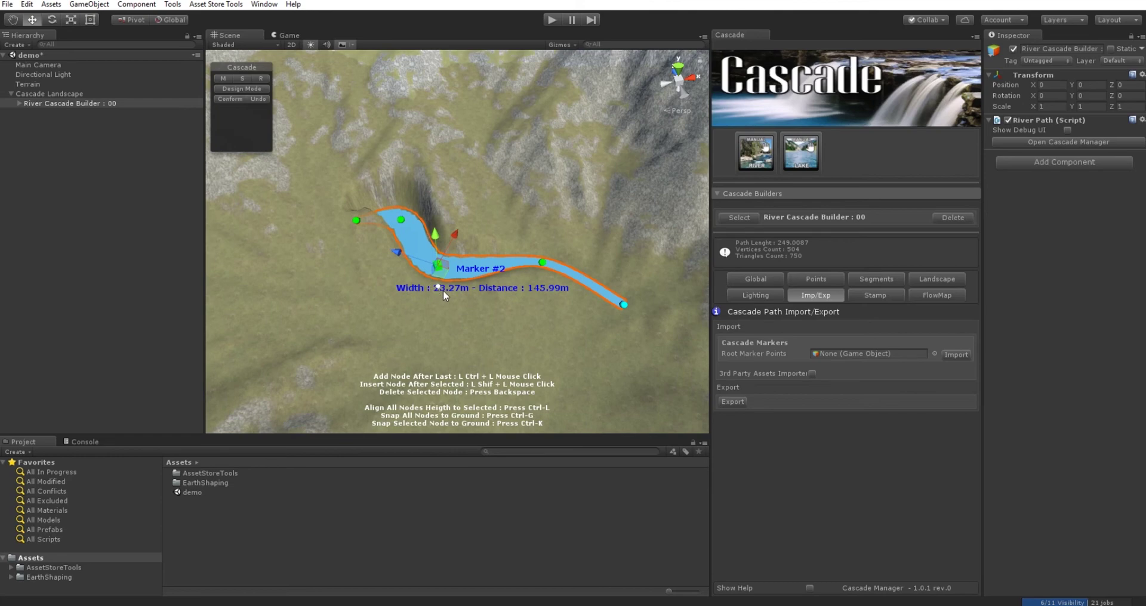
- Review the Stamp options, including Save Prefab, and open the Flow Map settings
click(895, 295)
middle_drag(562, 314, 545, 342)
scroll(558, 349, up, 2)
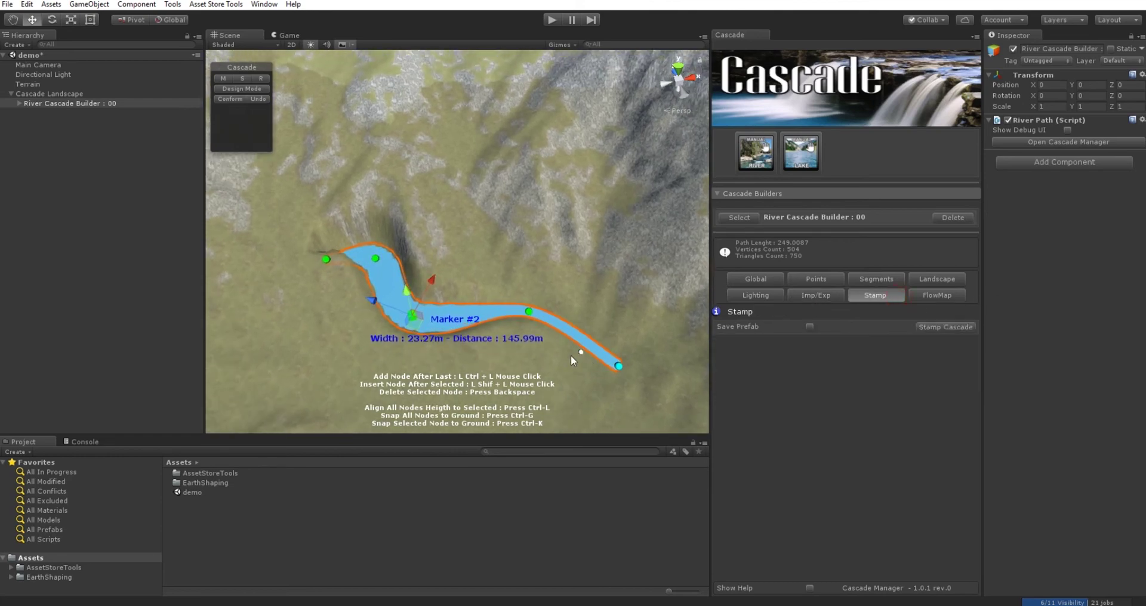
right_drag(571, 356, 552, 371)
middle_drag(552, 371, 579, 388)
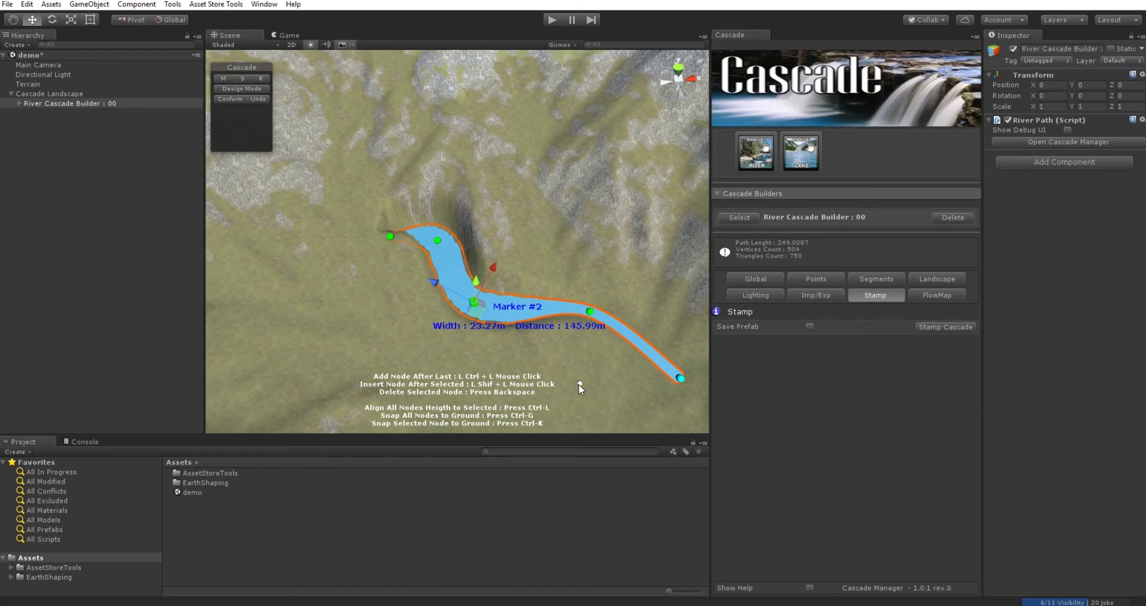
click(811, 327)
click(922, 298)
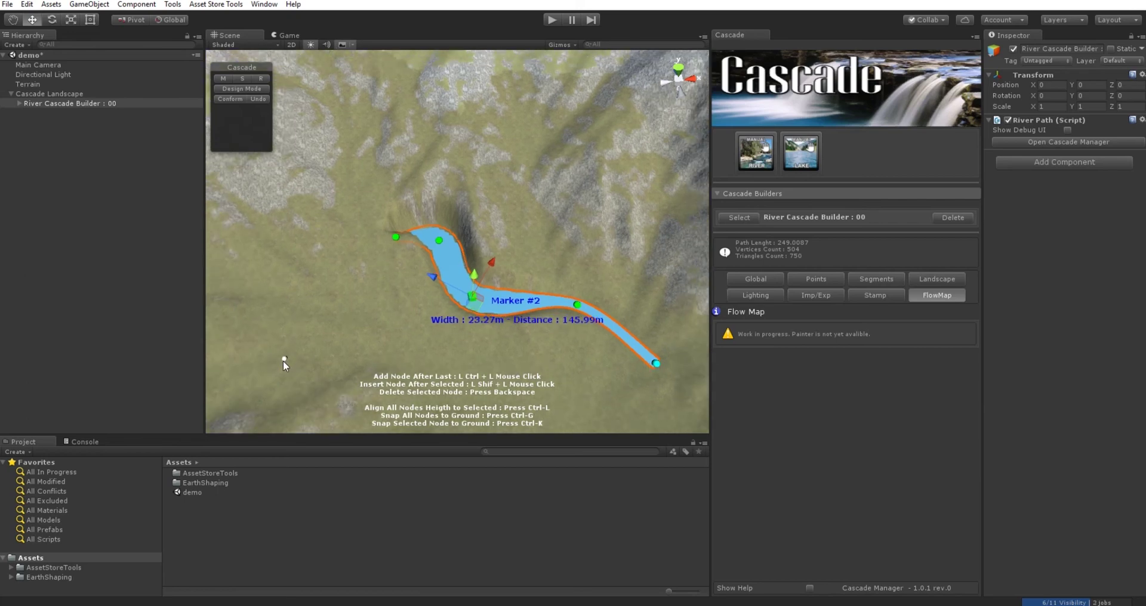
- Turn on Design Mode to display the mesh of the river and its banks over the terrain
scroll(285, 357, down, 2)
right_drag(287, 352, 466, 337)
middle_drag(439, 317, 495, 245)
middle_drag(463, 334, 546, 342)
scroll(514, 341, down, 3)
alt+drag(482, 343, 461, 360)
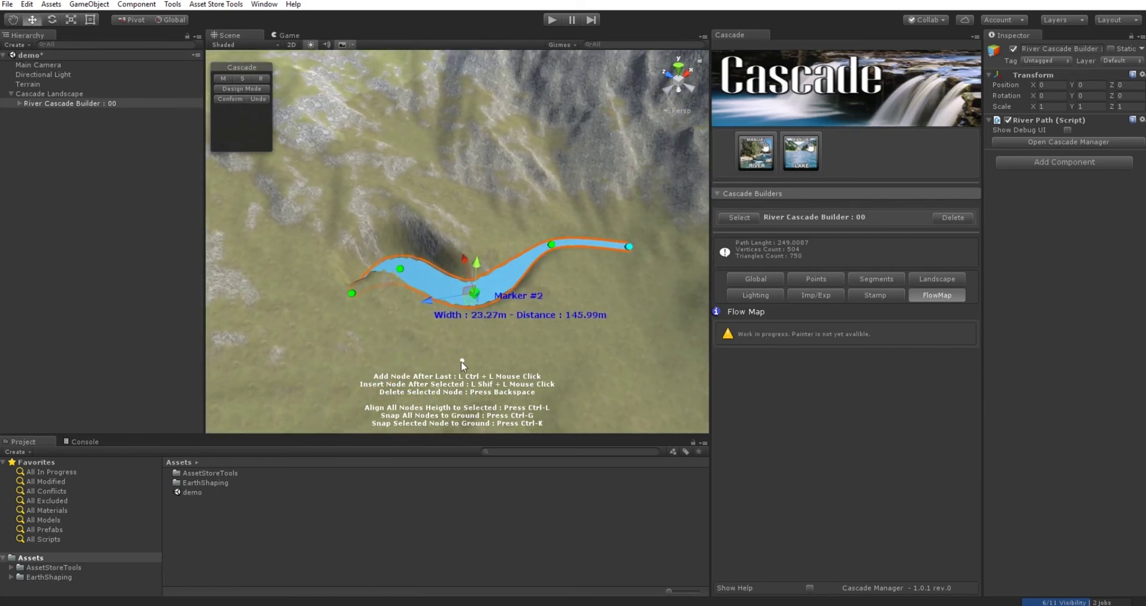
click(245, 92)
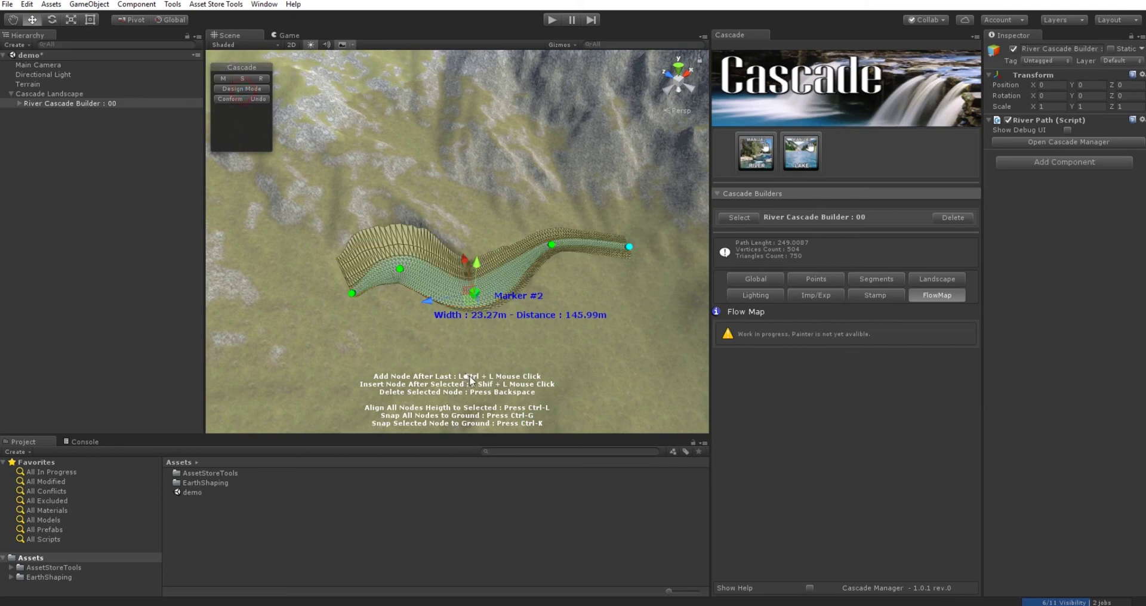
scroll(470, 380, up, 2)
alt+drag(475, 381, 428, 381)
middle_drag(427, 381, 332, 302)
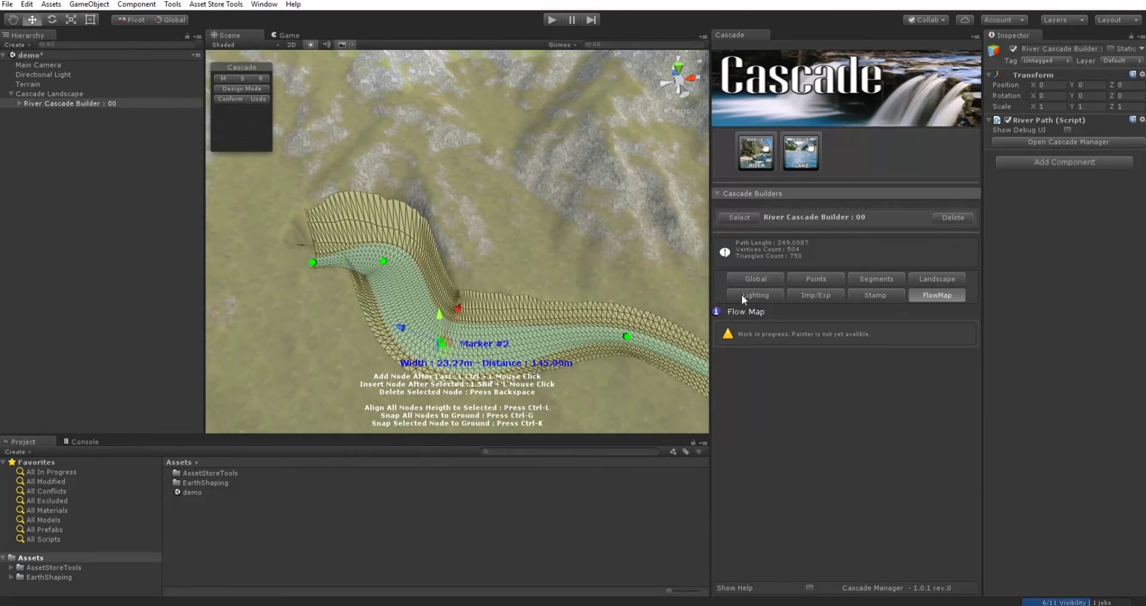
- Move the Marker #2 node in Design Mode to straighten the river's middle bend, and view the reshaped mesh
middle_drag(463, 316, 450, 273)
alt+drag(451, 268, 219, 139)
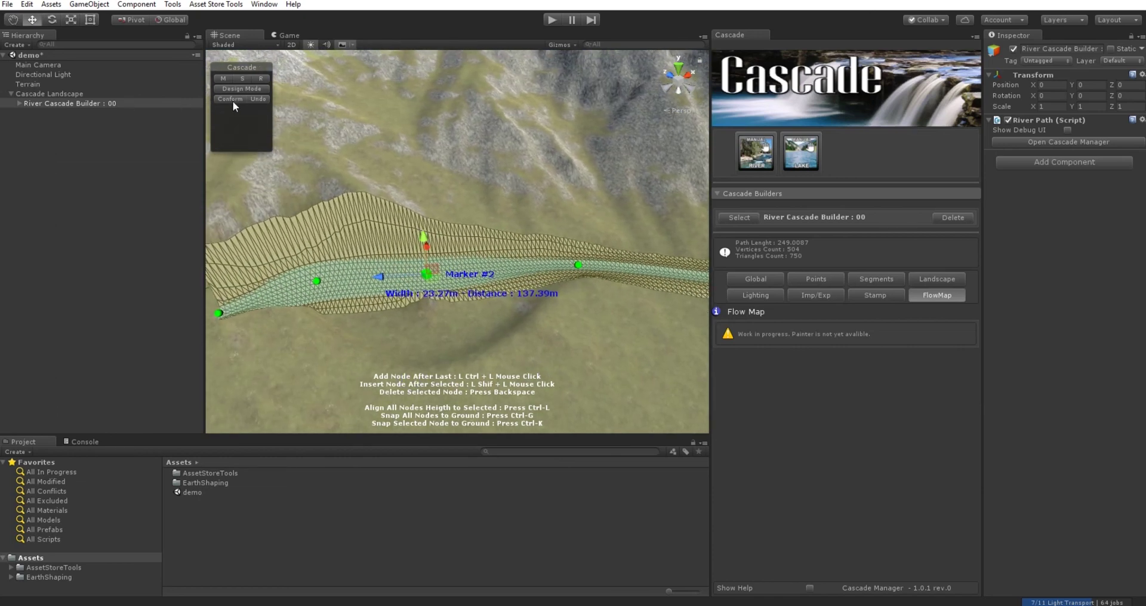
alt+drag(453, 299, 555, 321)
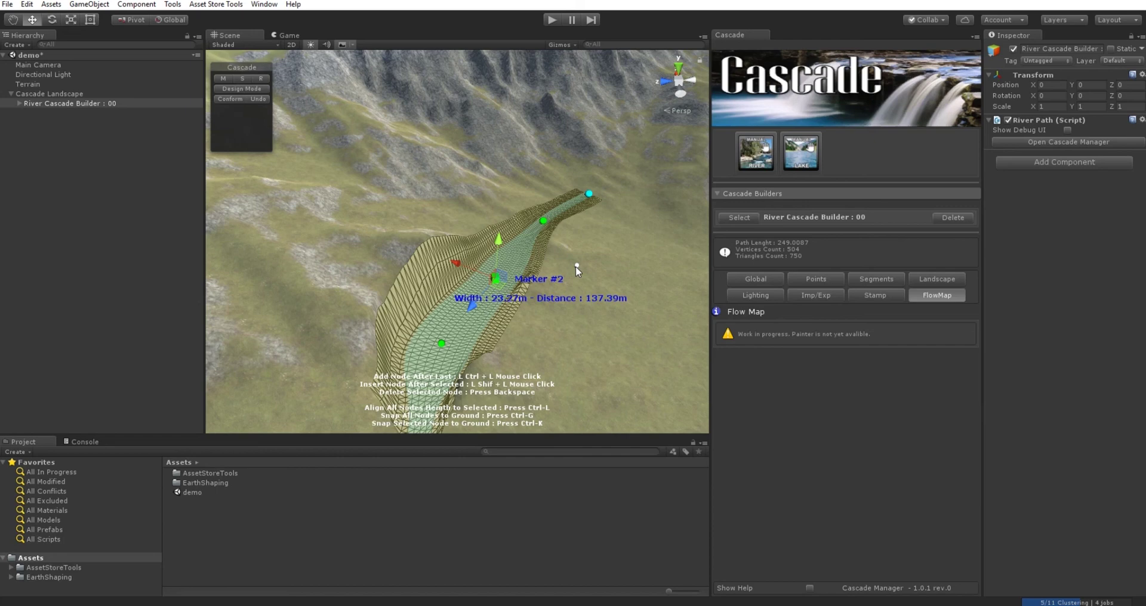
mouse_move(594, 264)
middle_down()
mouse_move(584, 251)
mouse_move(590, 278)
middle_up()
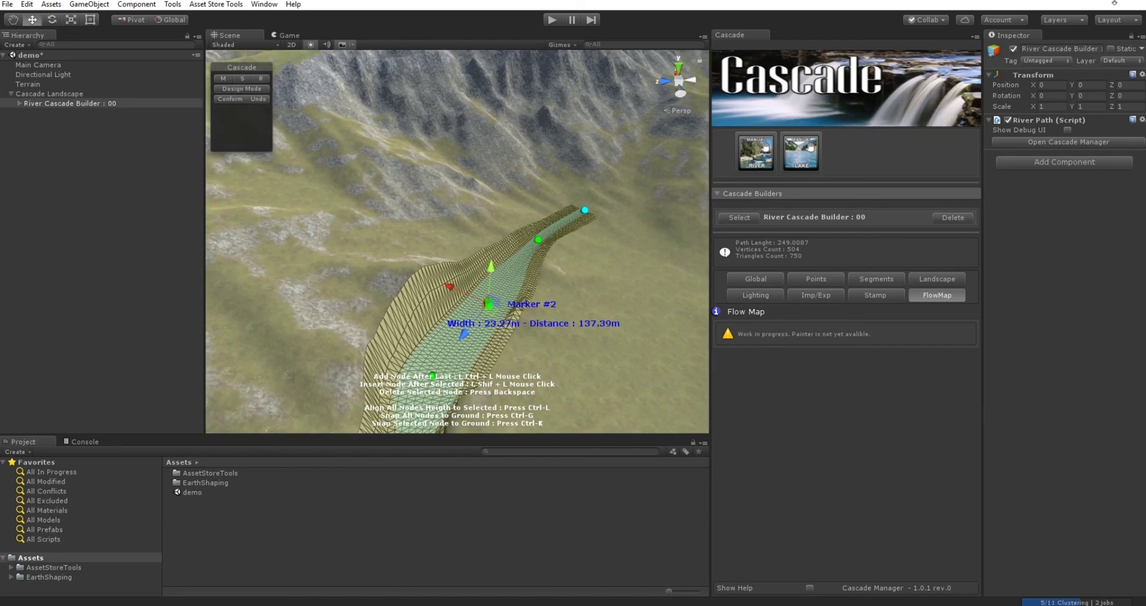